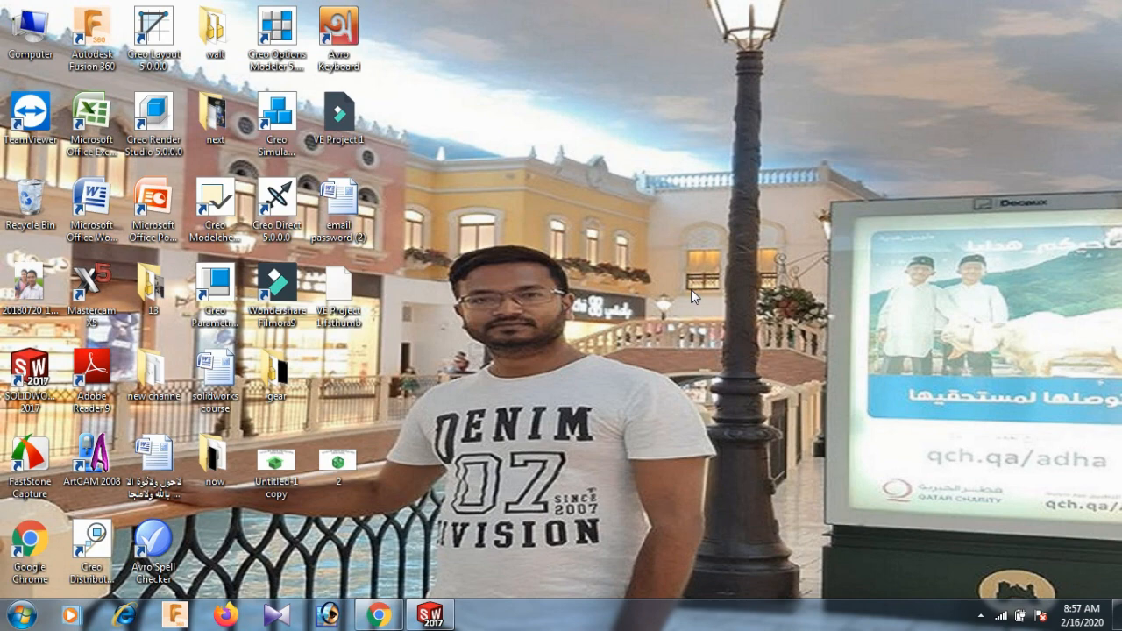
- Switch to SOLIDWORKS 2017 and create a new part document
click(429, 615)
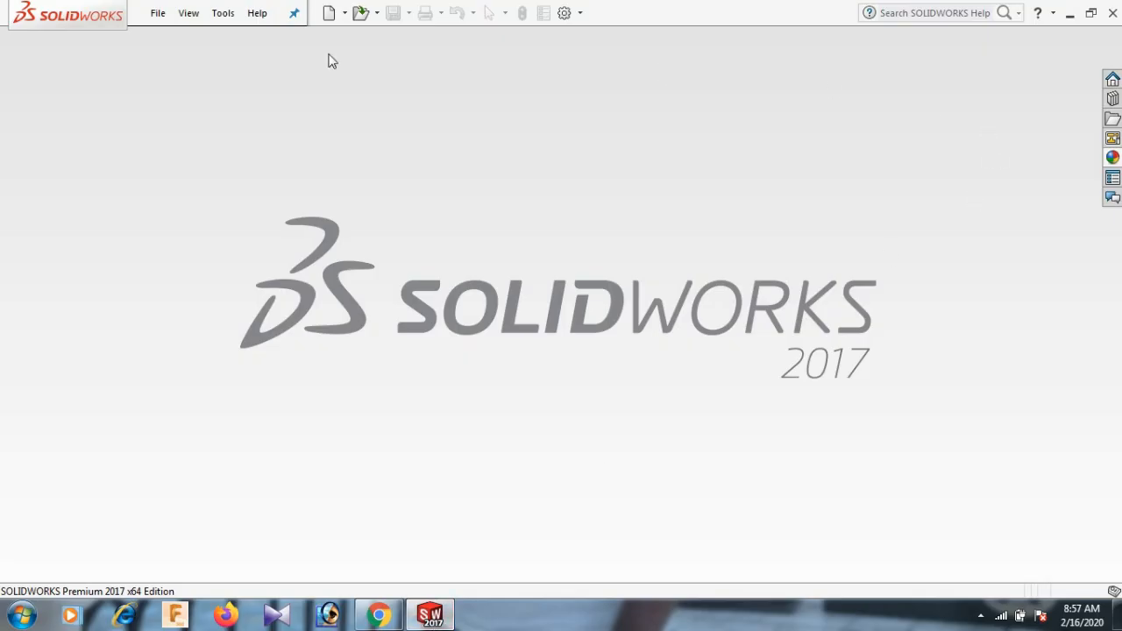
click(157, 14)
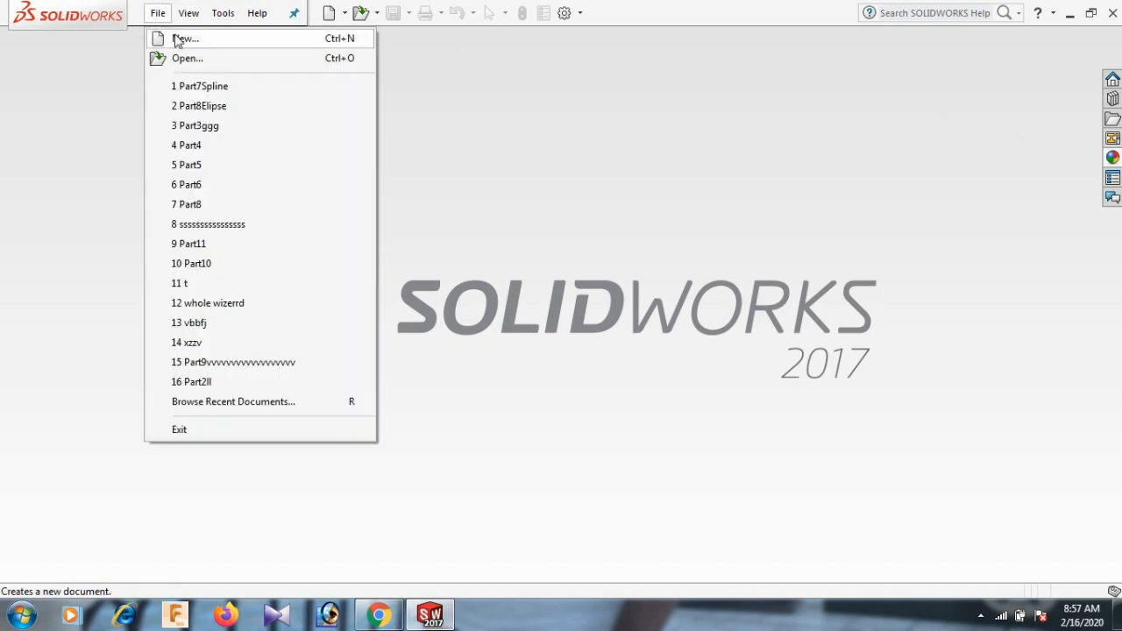
click(178, 39)
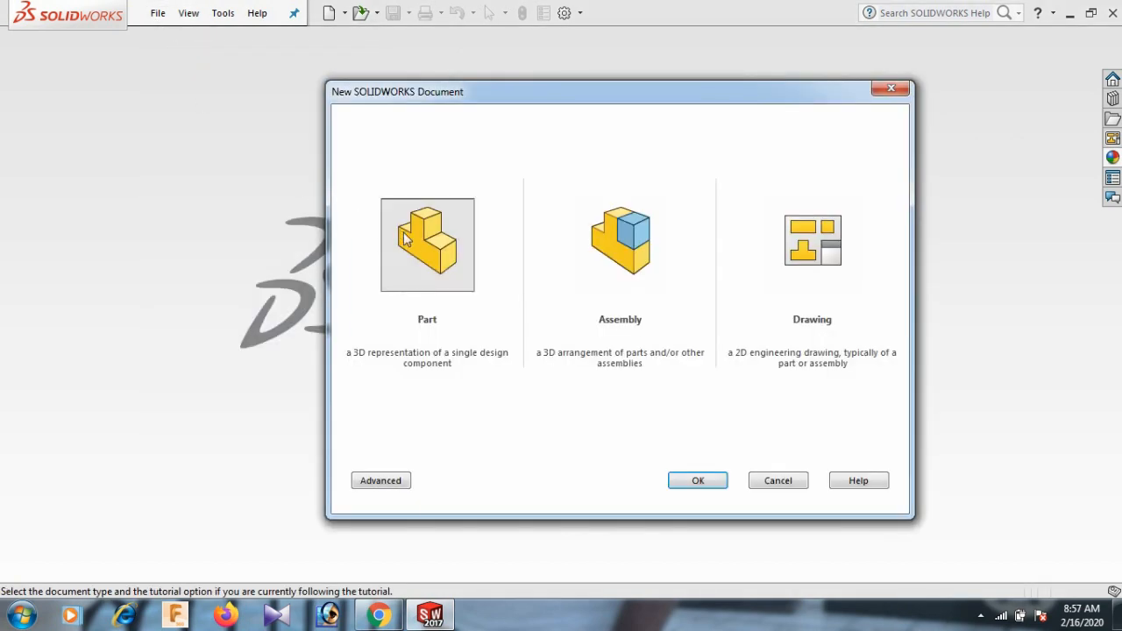
click(416, 273)
click(703, 486)
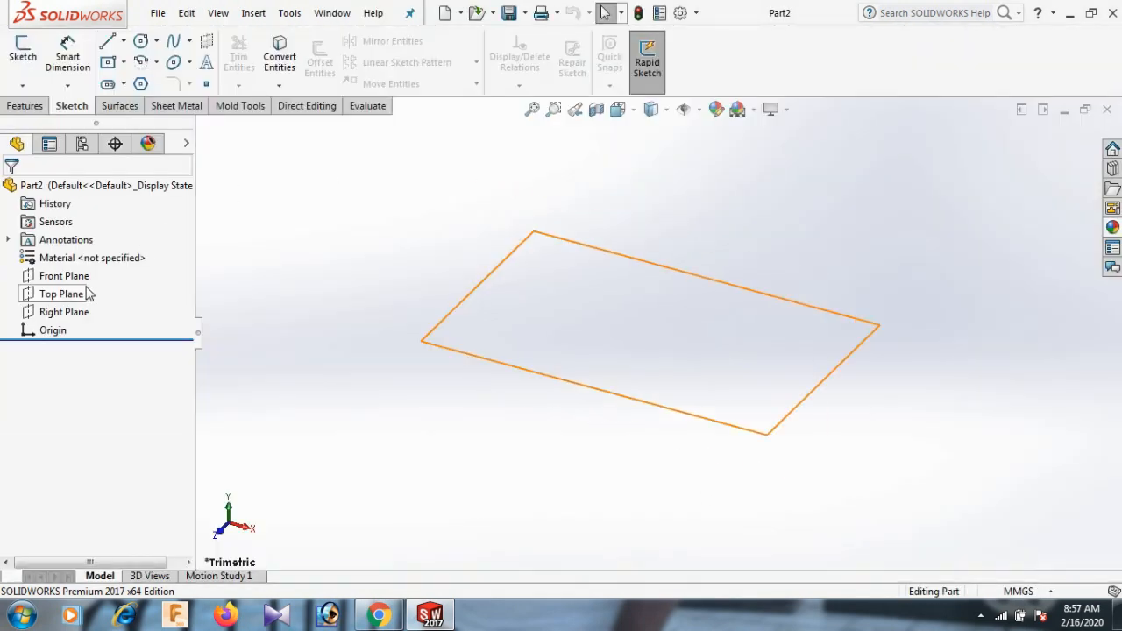
- Start a sketch on the Front Plane and draw a five-point, two-hump spline with both ends level with the origin
click(81, 281)
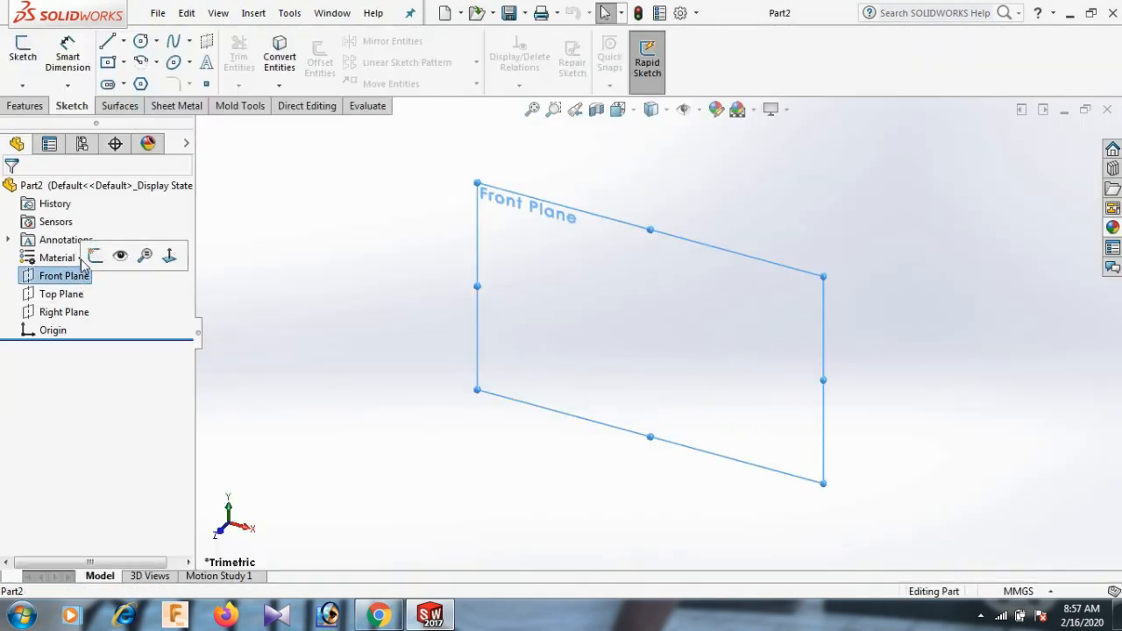
click(94, 255)
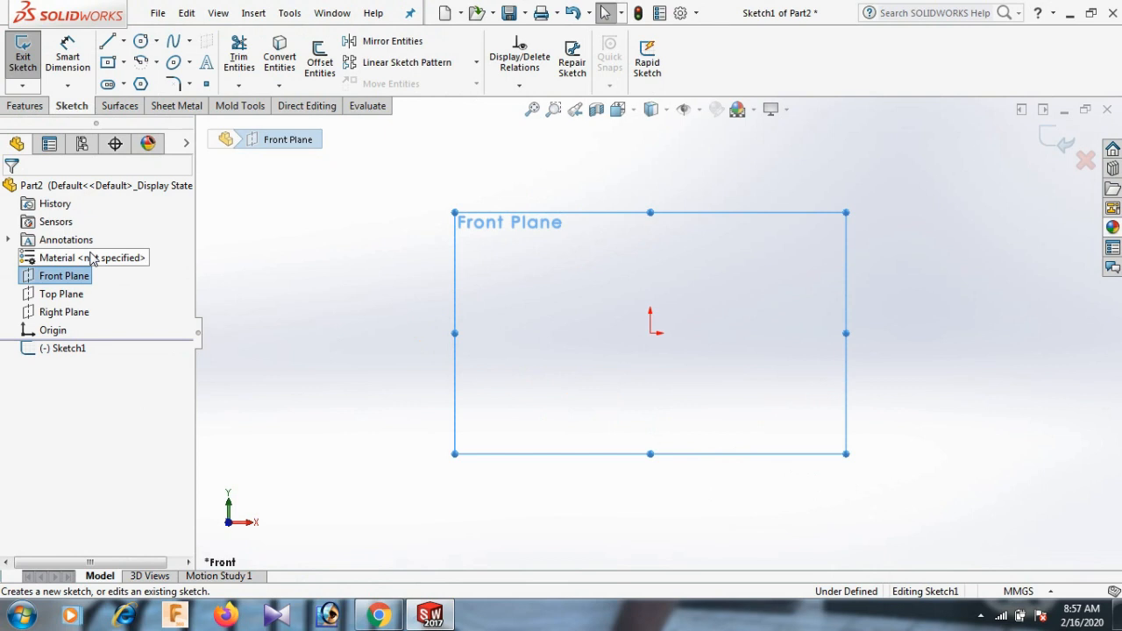
click(179, 44)
scroll(829, 266, up, 2)
scroll(817, 269, down, 2)
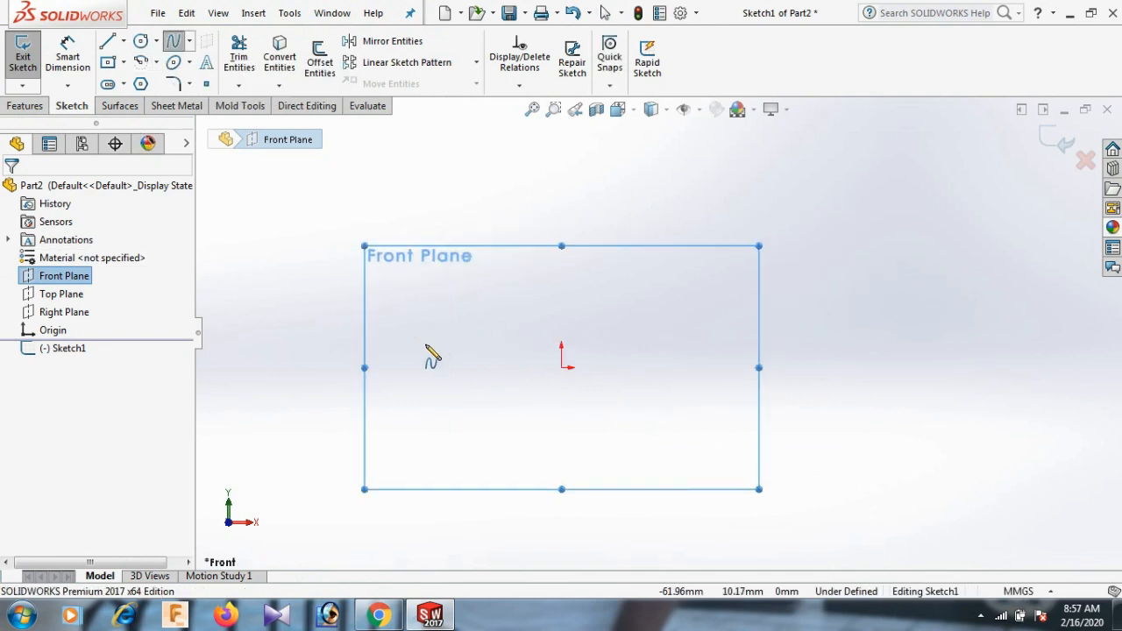
click(397, 367)
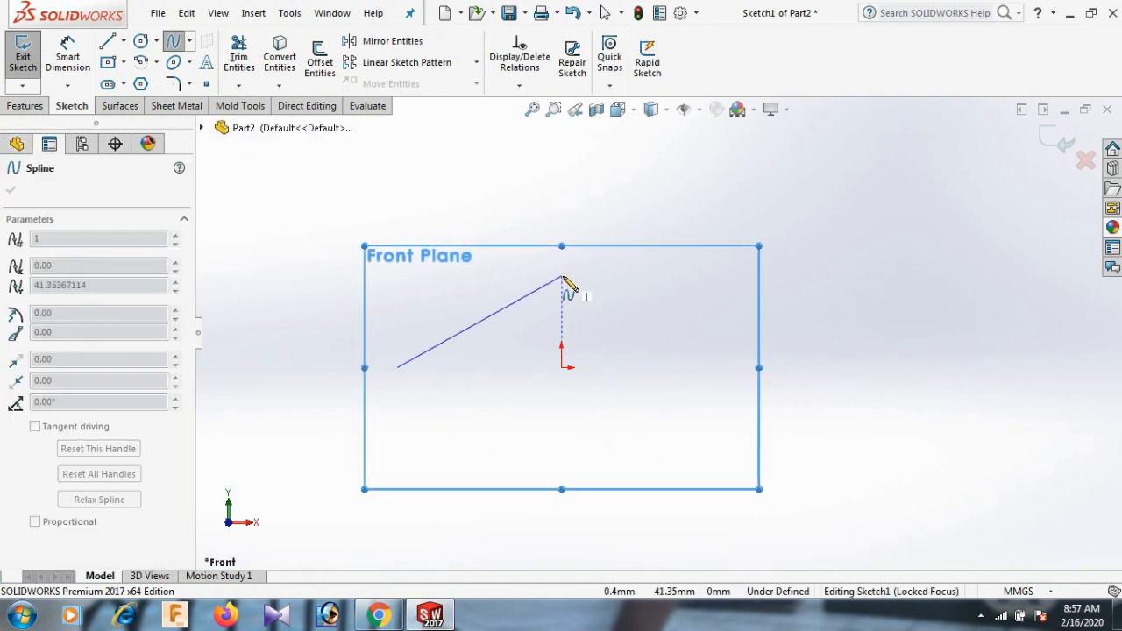
click(562, 277)
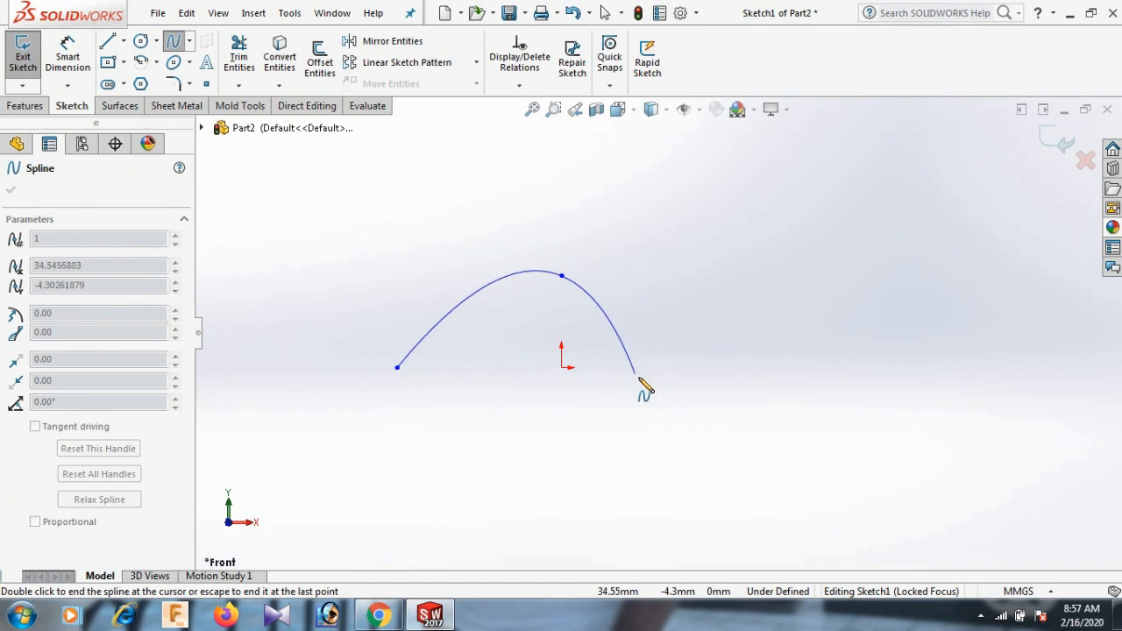
click(641, 367)
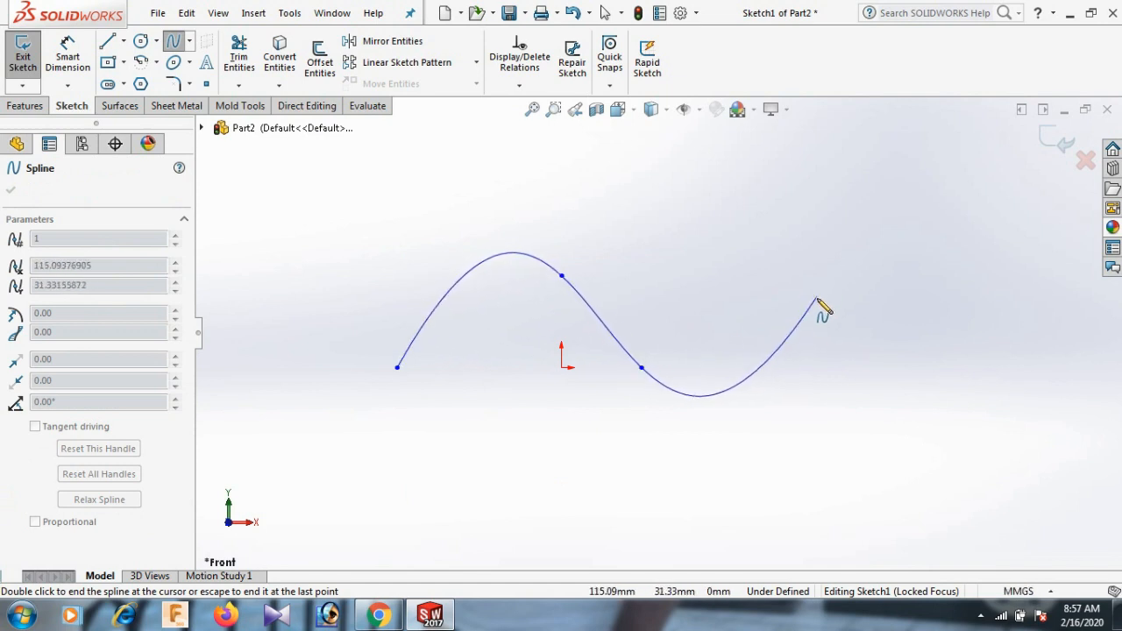
click(817, 287)
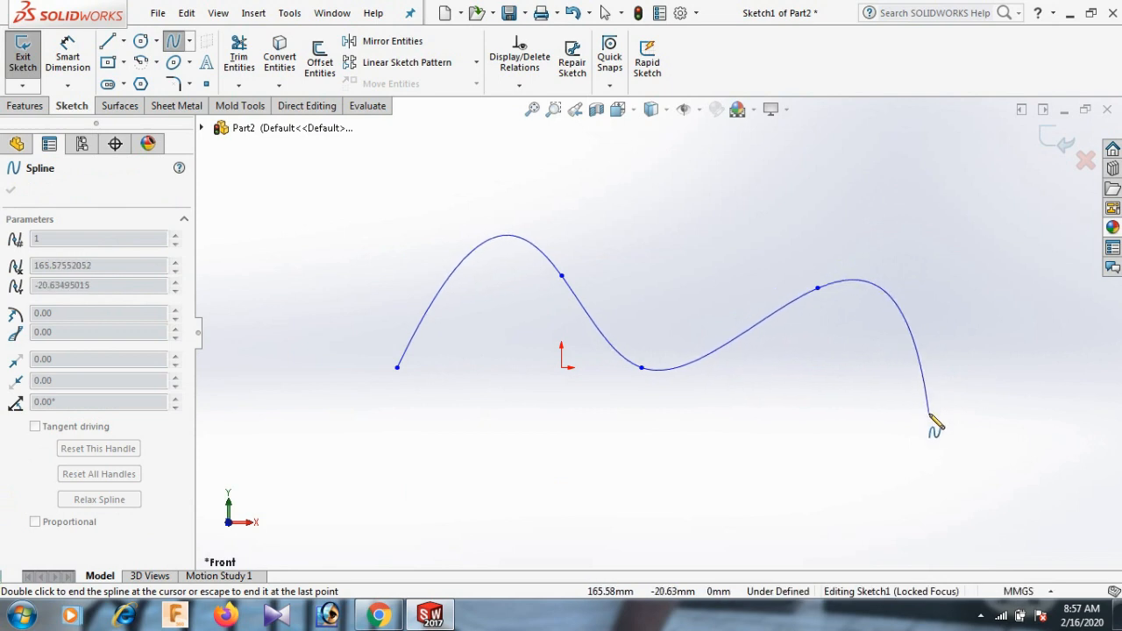
right_click(929, 367)
click(969, 377)
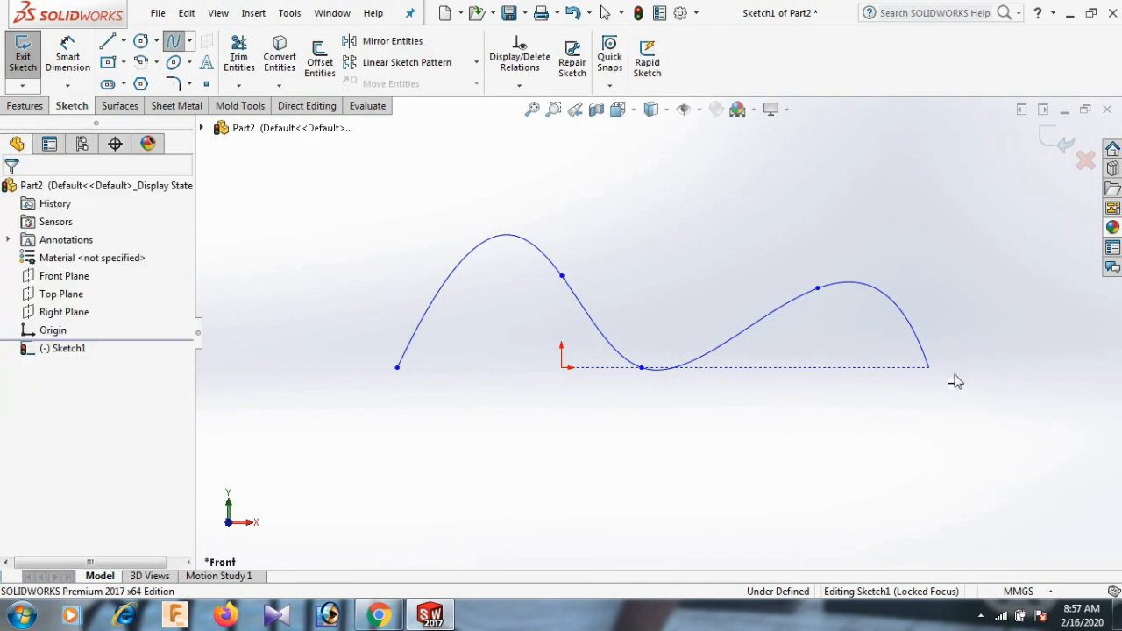
- Add a Horizontal relation between the two upper spline points
click(816, 288)
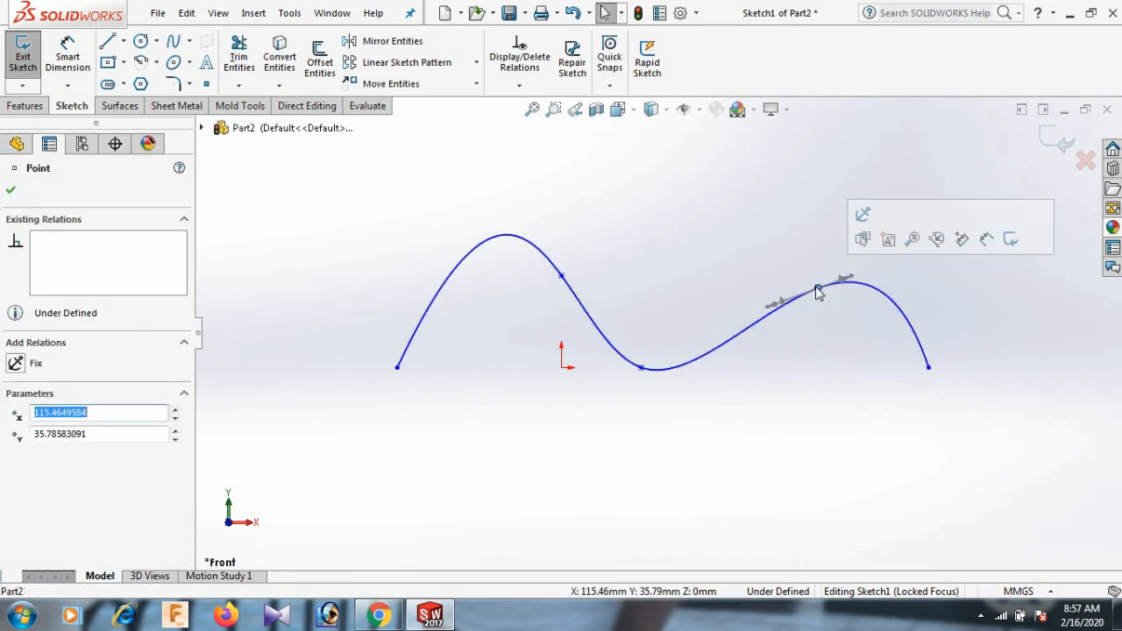
click(561, 277)
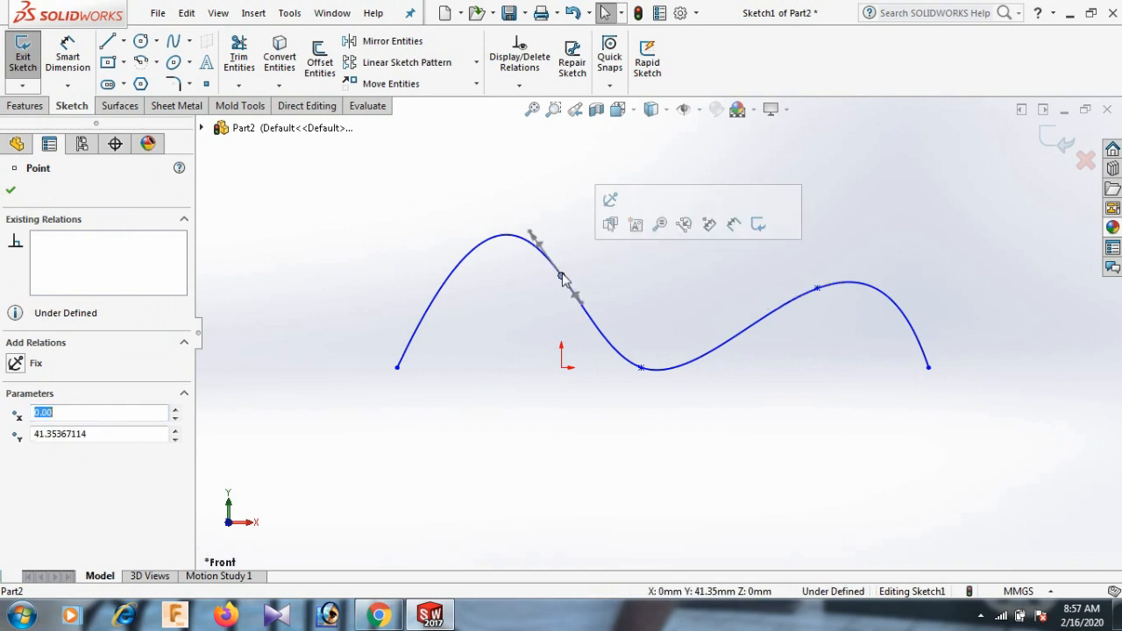
click(530, 338)
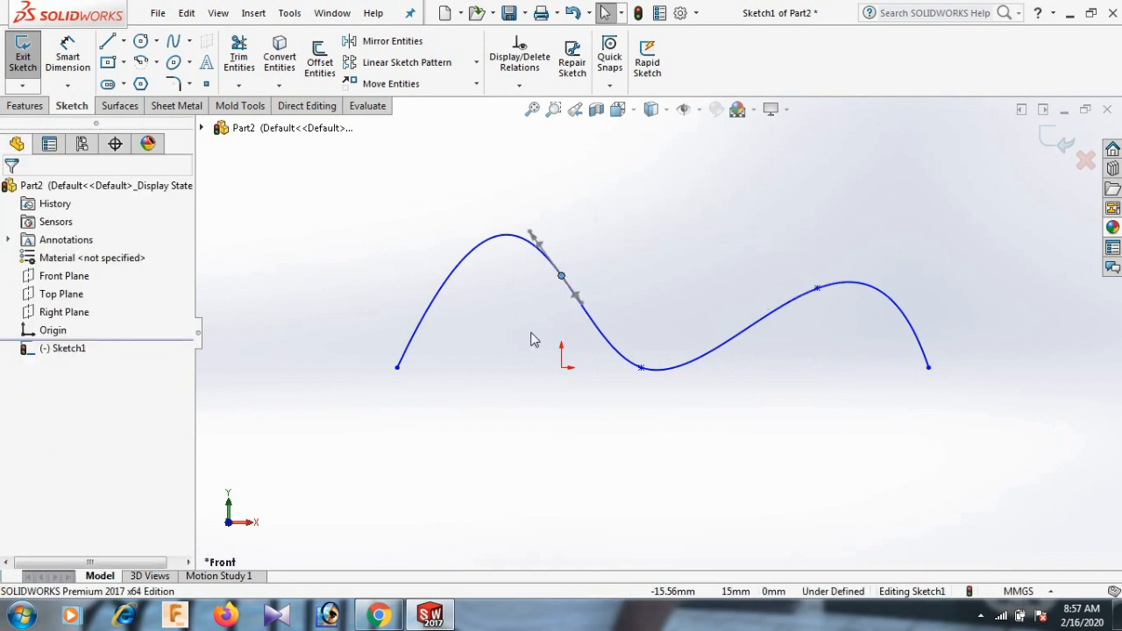
click(564, 278)
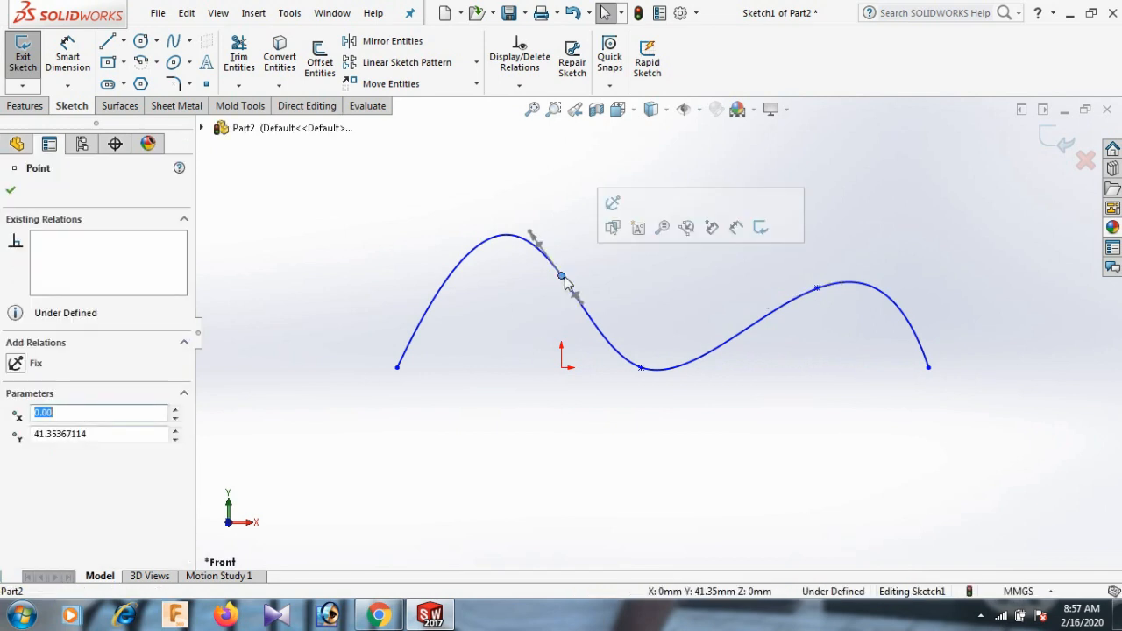
ctrl+click(817, 287)
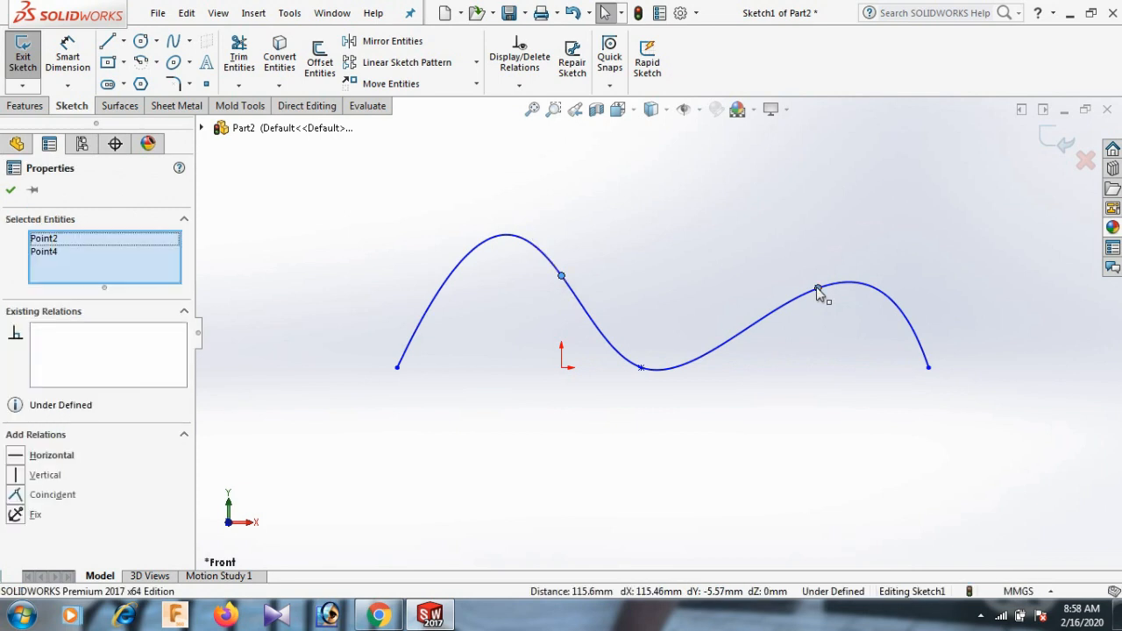
click(16, 456)
click(741, 399)
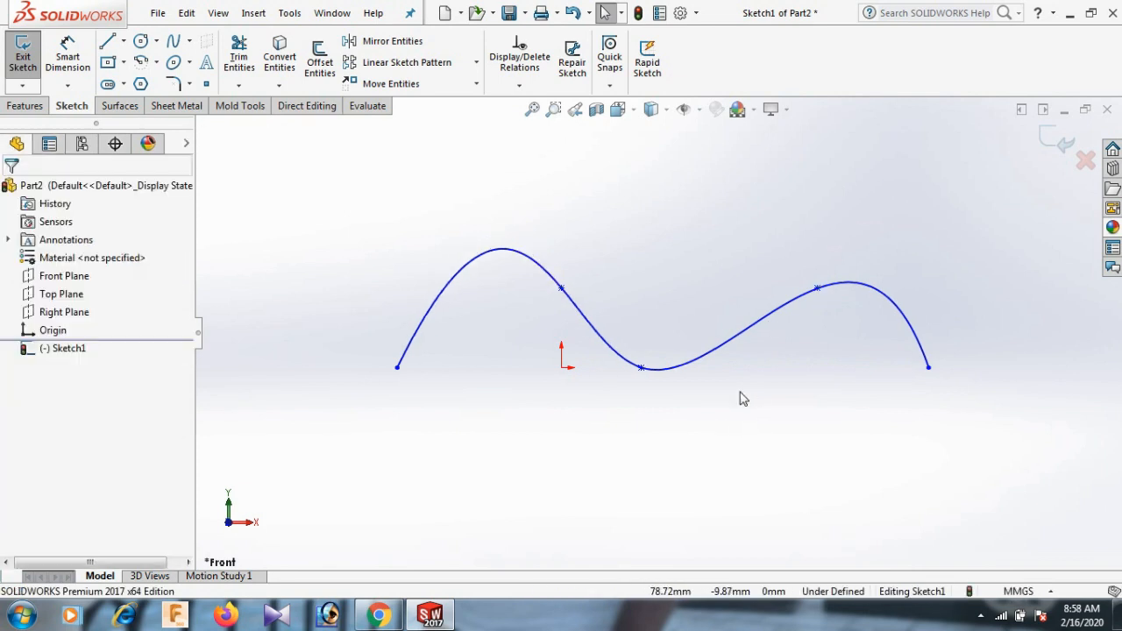
- Make the spline's middle point coincident with the origin and move the left upper spline point outward and up
click(642, 369)
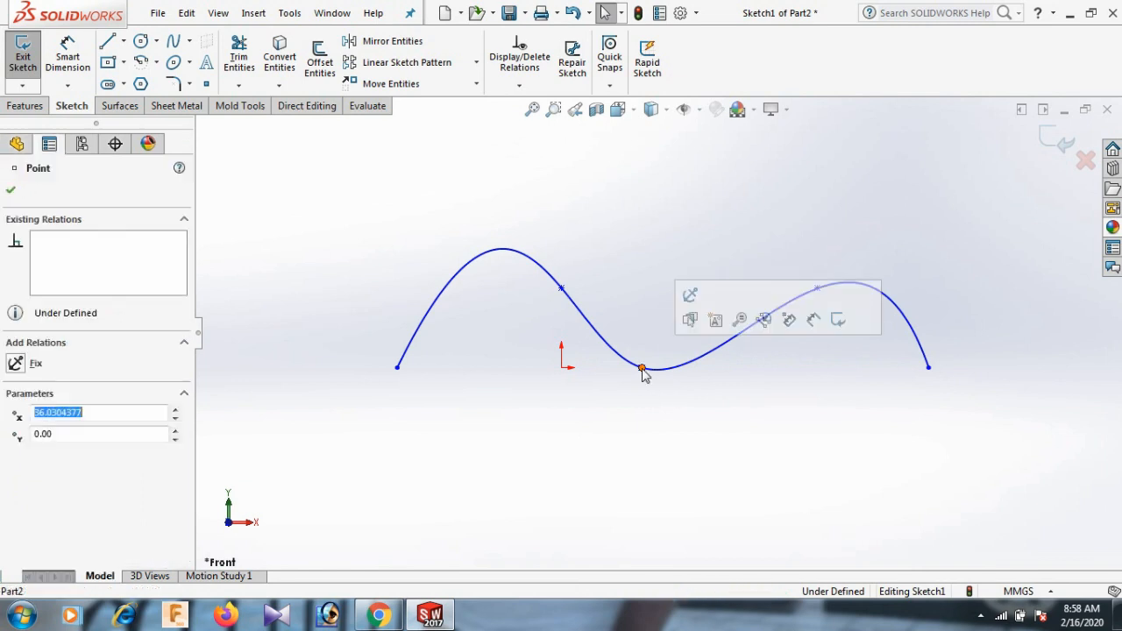
ctrl+click(563, 370)
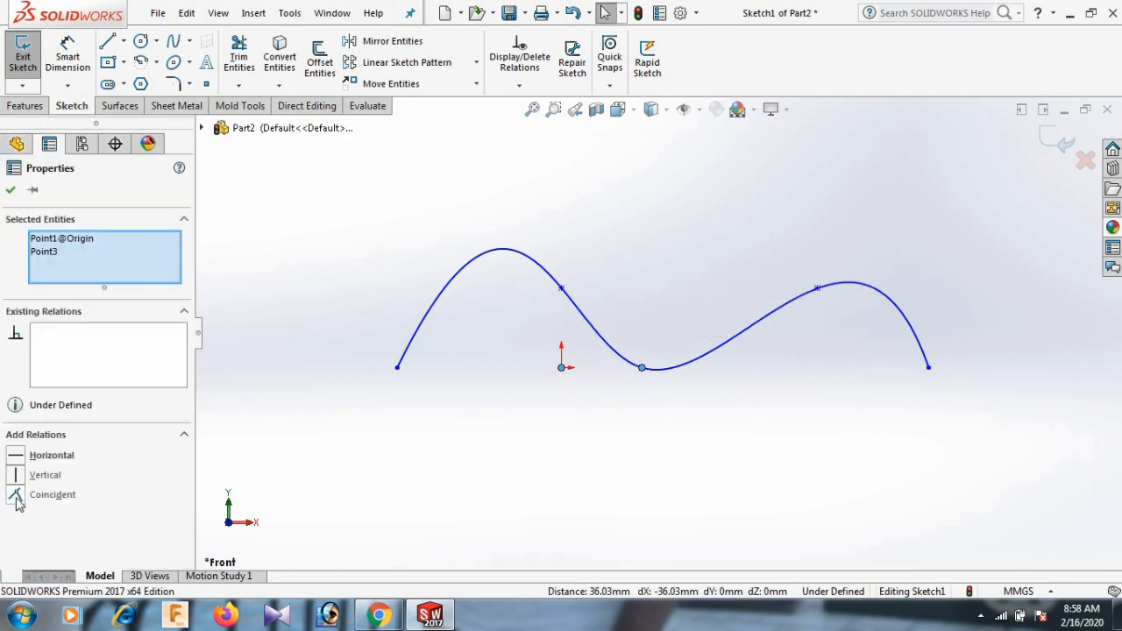
click(15, 495)
click(436, 423)
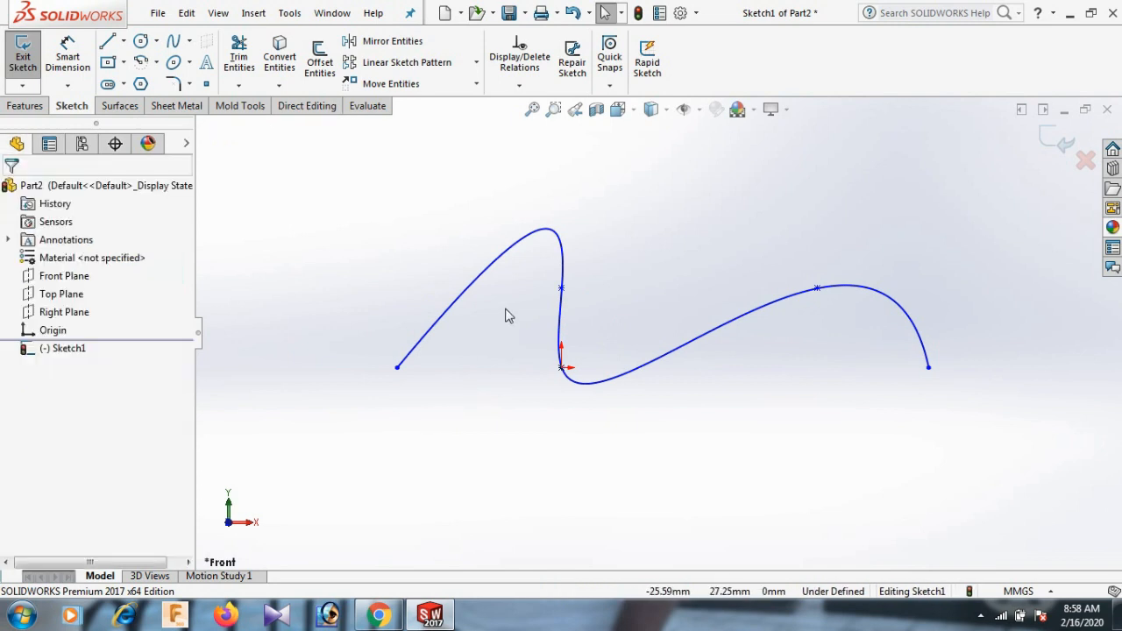
drag(562, 288, 487, 258)
click(646, 442)
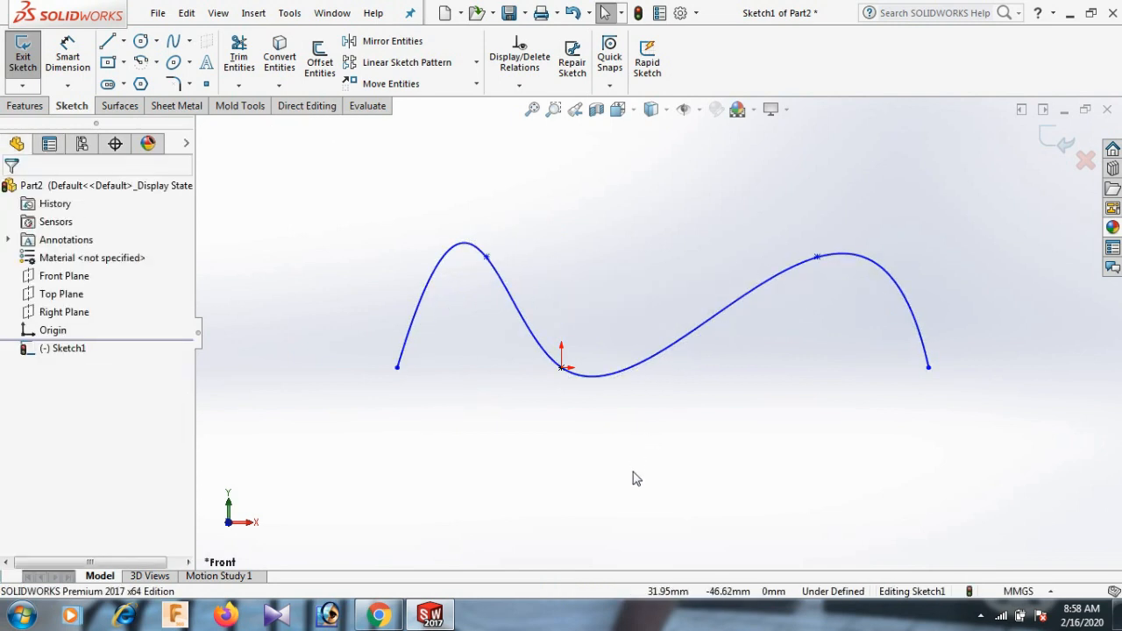
- Dimension the horizontal distance from the spline's left endpoint to the origin as 100 mm
right_drag(636, 483, 646, 356)
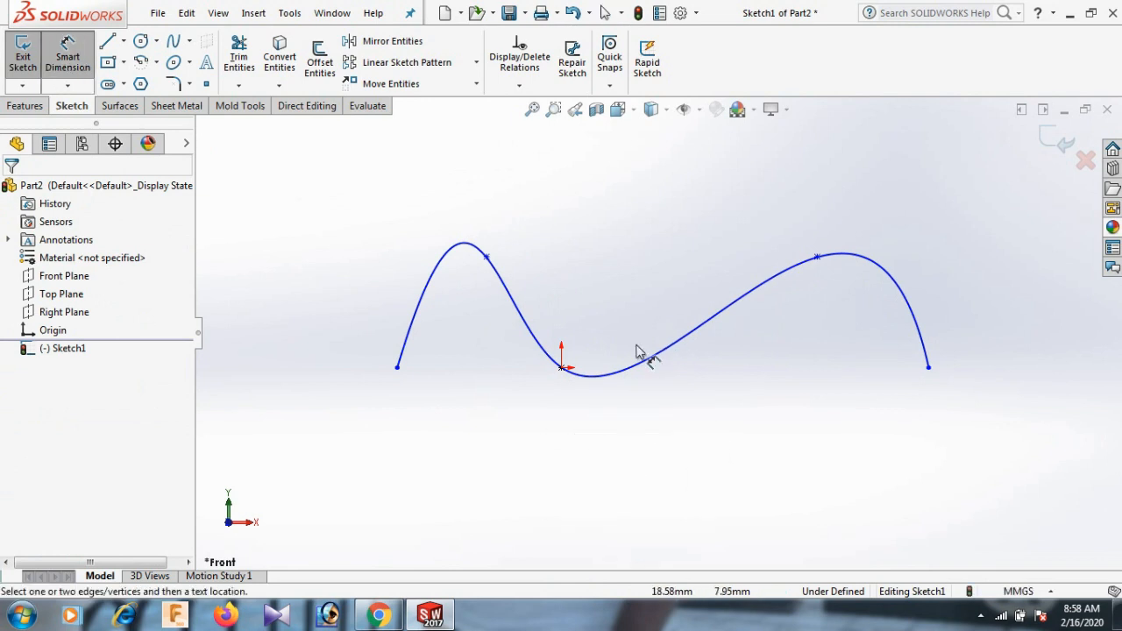
click(398, 368)
click(561, 368)
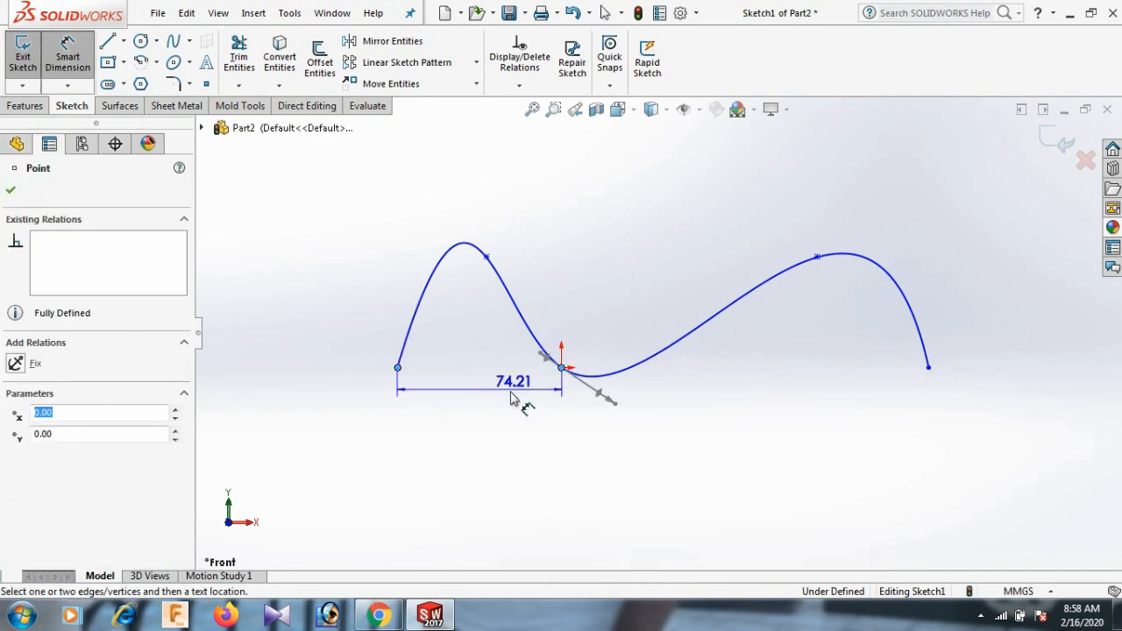
click(493, 421)
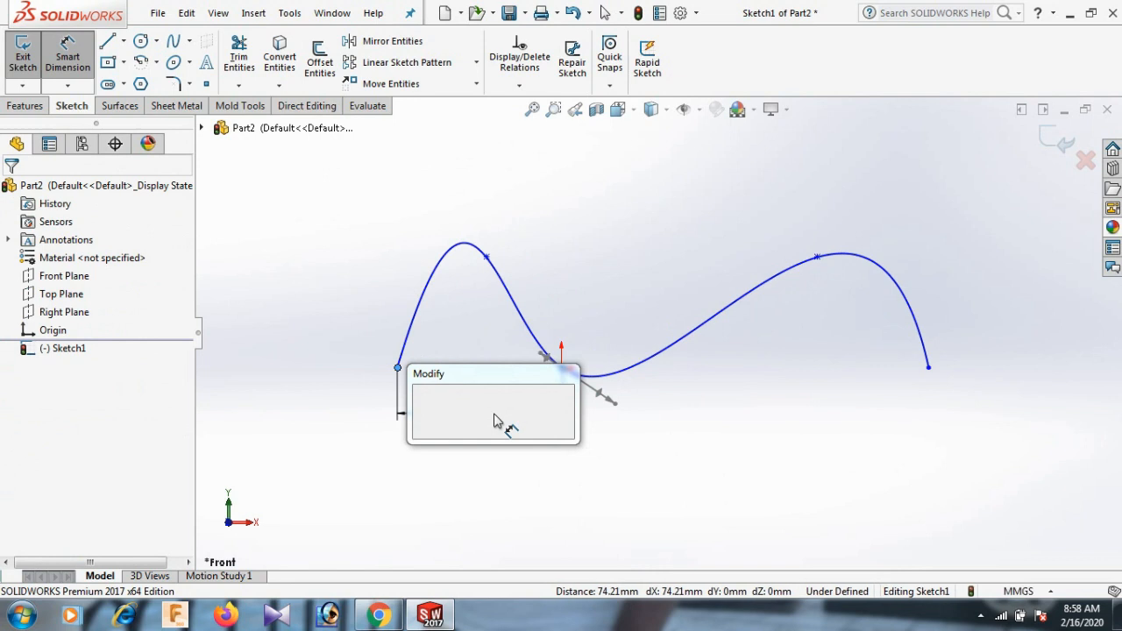
text(100)
key(Return)
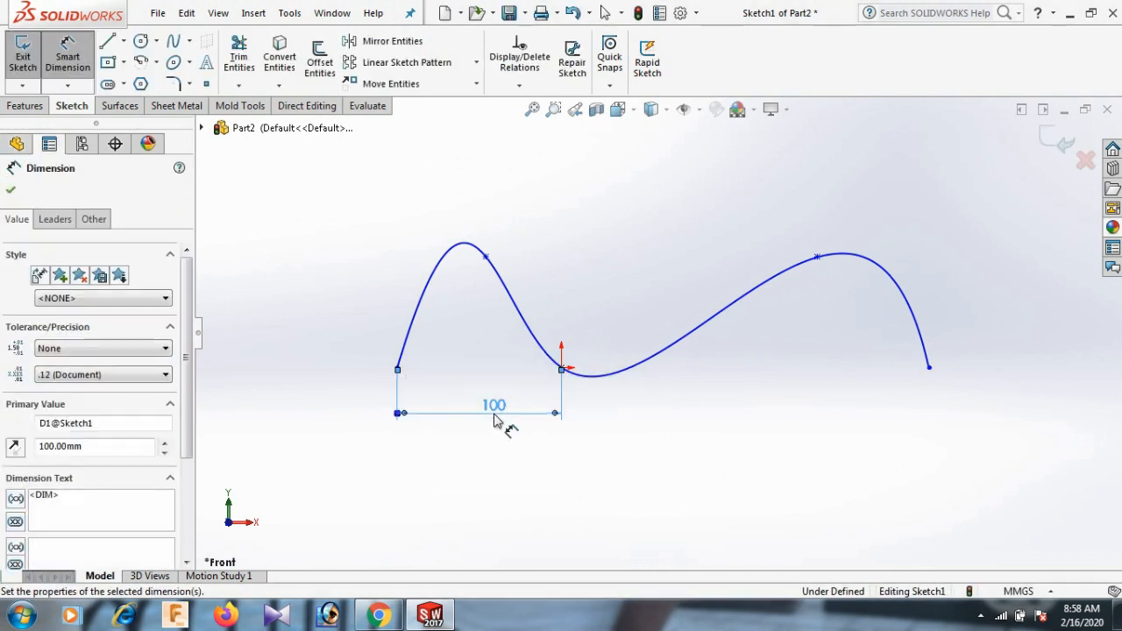
click(603, 252)
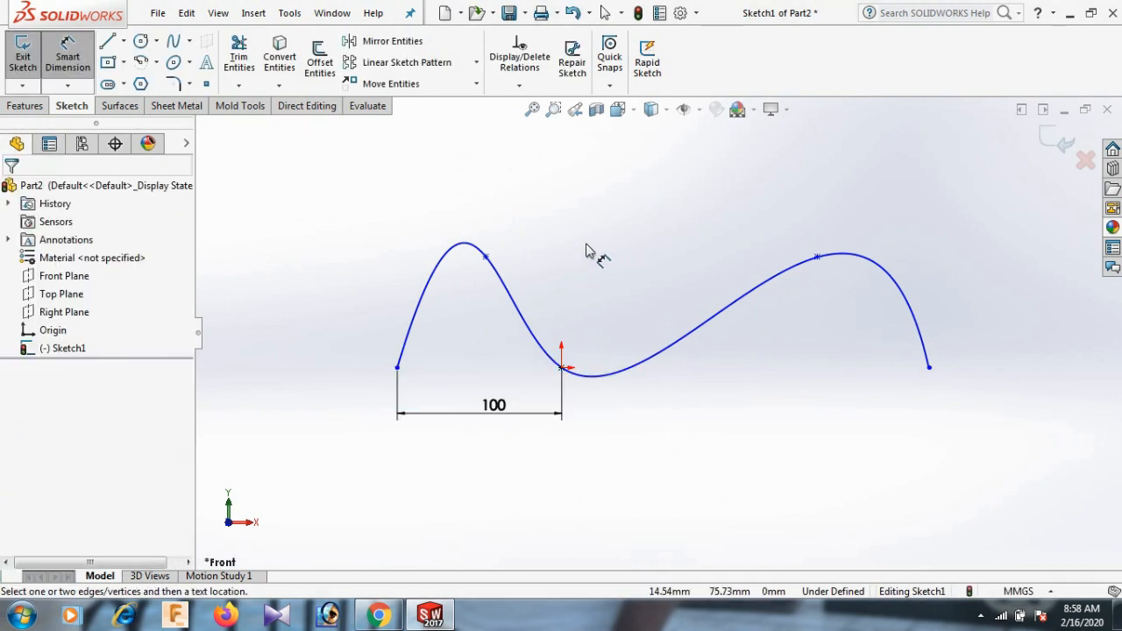
- Dimension the horizontal distance from the left upper spline point to the origin as 50 mm
click(486, 259)
click(561, 367)
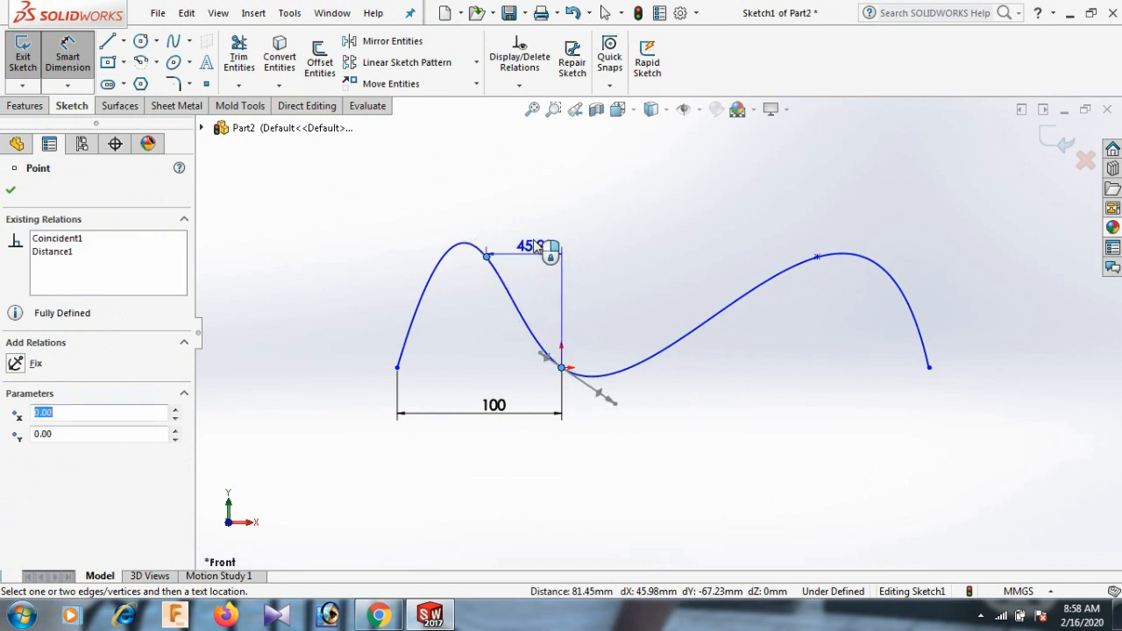
click(511, 191)
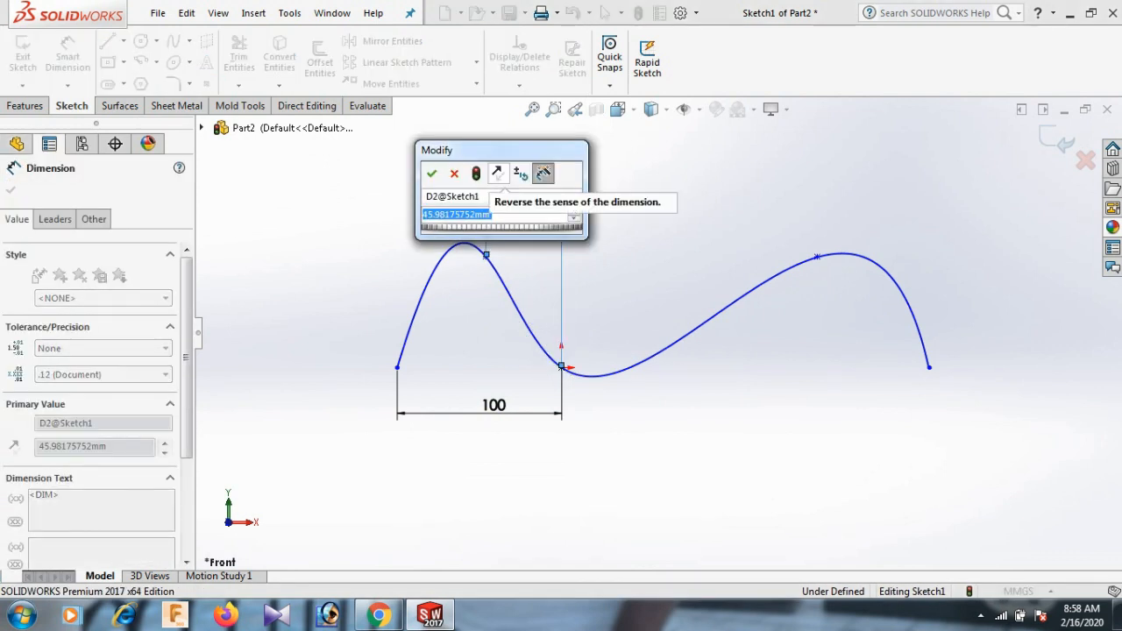
text(50)
key(Return)
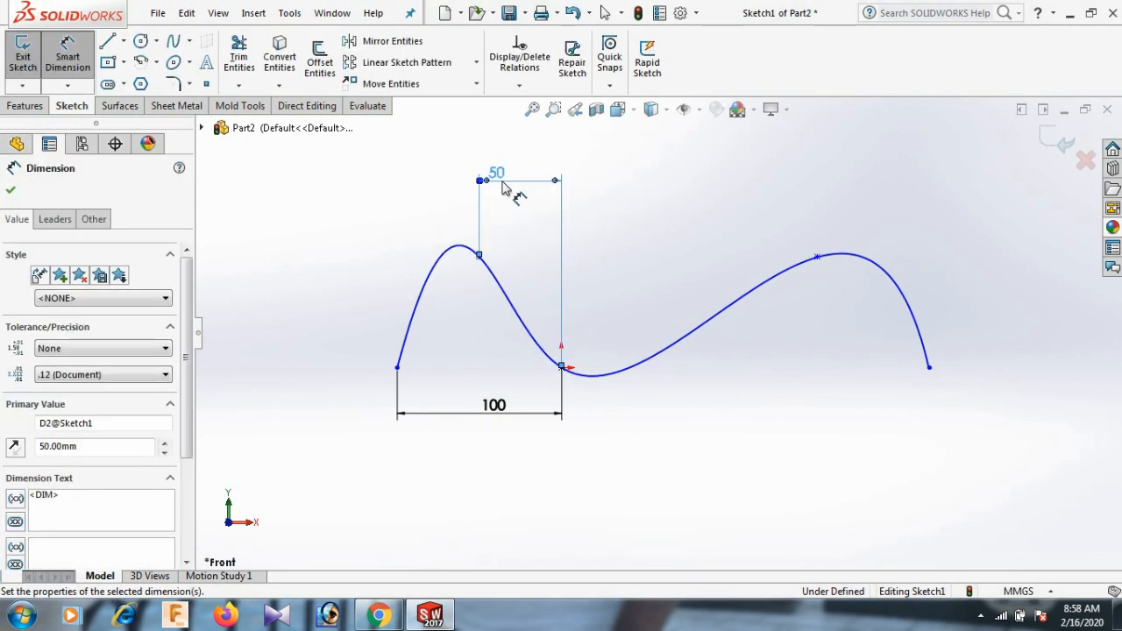
click(663, 210)
right_click(664, 211)
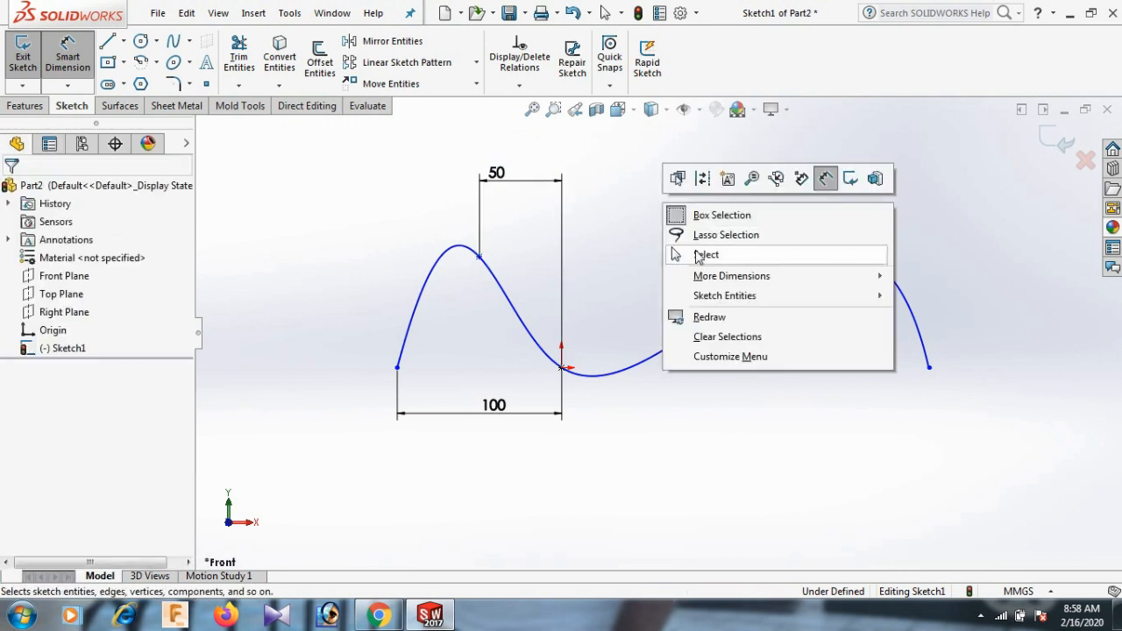
click(712, 255)
- Add a Horizontal relation between the spline's left endpoint and its middle point at the origin
click(398, 368)
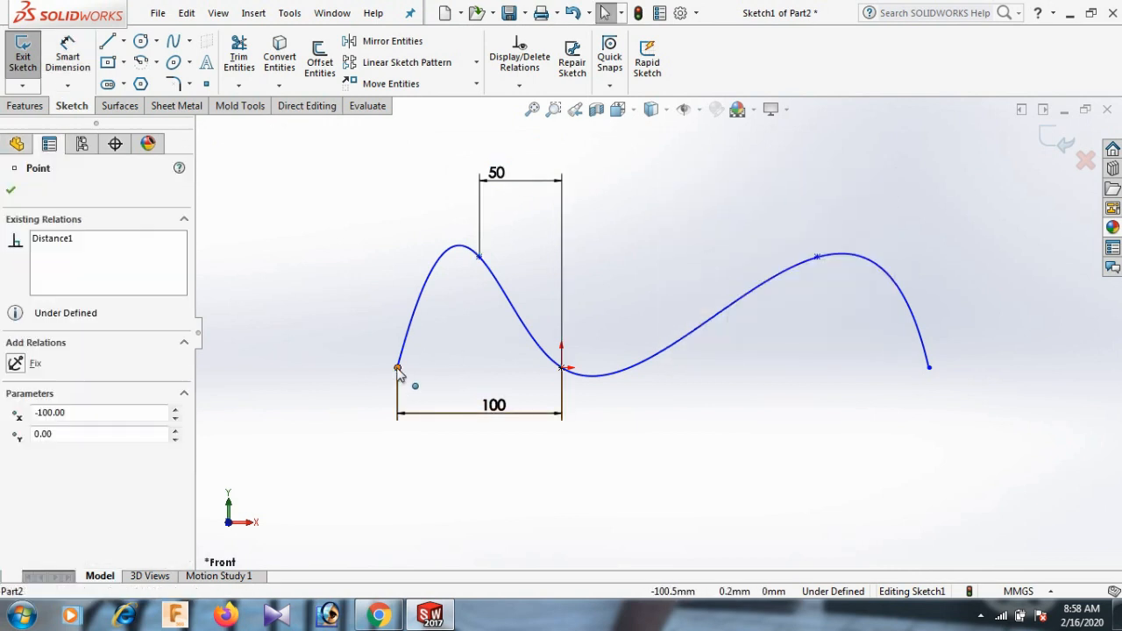
ctrl+click(560, 369)
click(23, 456)
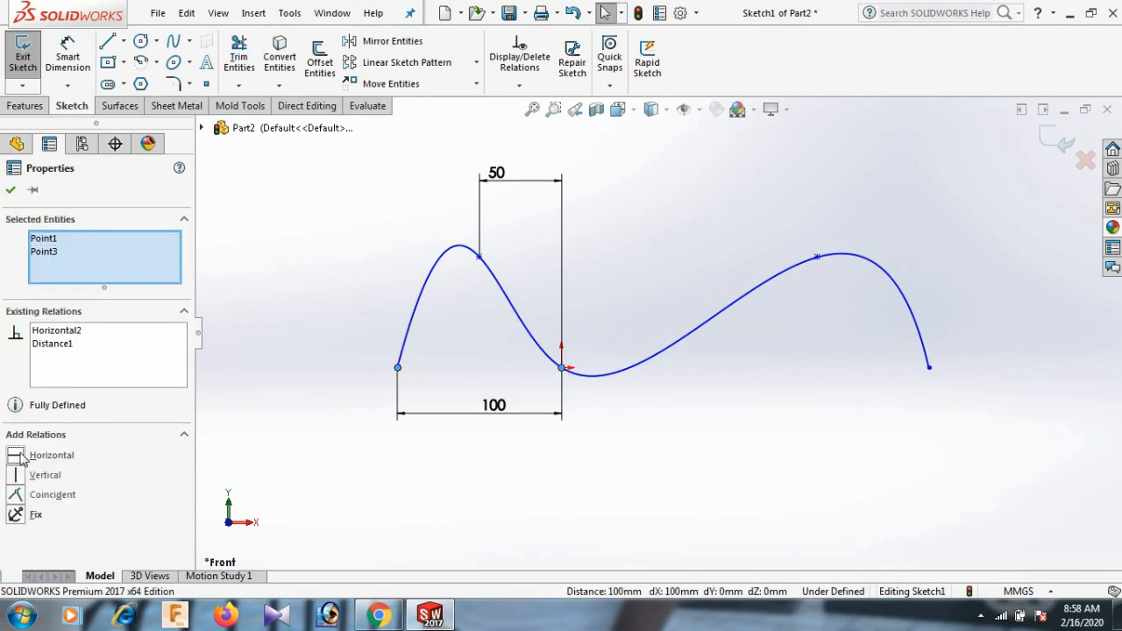
click(765, 419)
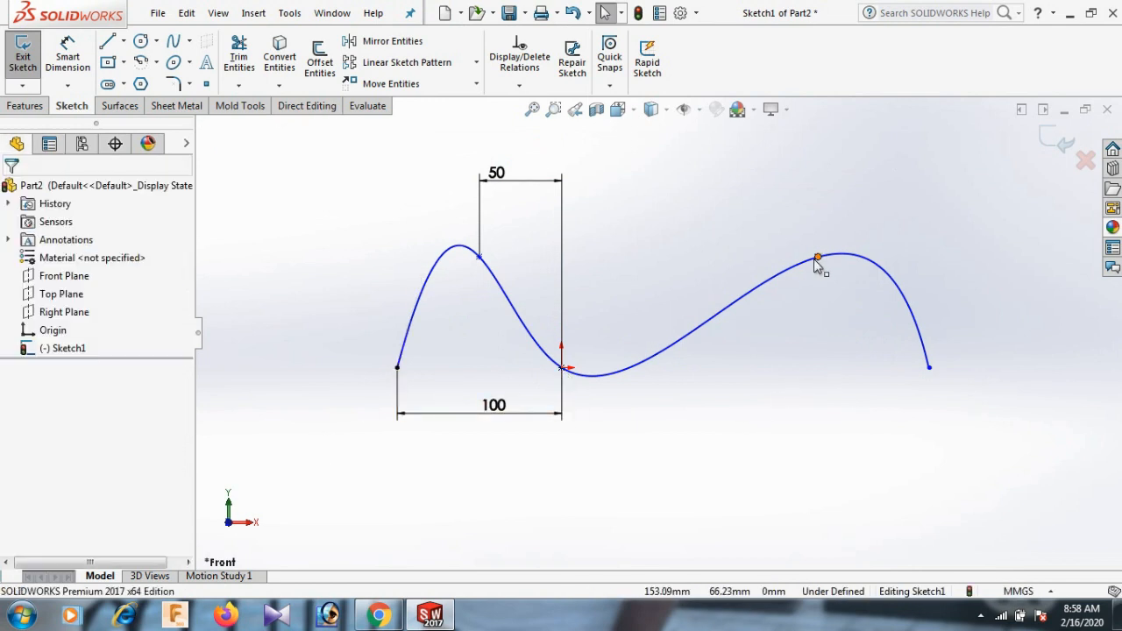
- Move the right upper spline point and the right endpoint inward so the right hump roughly matches the left one
drag(816, 257, 658, 277)
click(696, 328)
drag(931, 372, 736, 372)
click(739, 435)
- Dimension the horizontal distance from the origin to the spline's right endpoint as 100 mm
right_drag(762, 466, 782, 385)
click(562, 367)
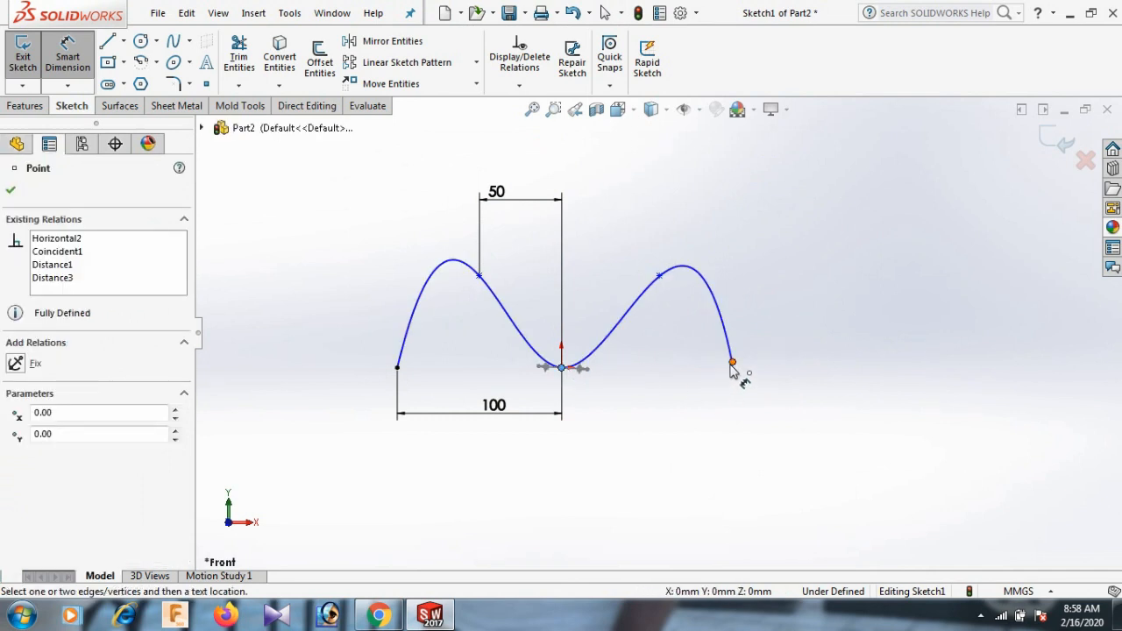
click(732, 364)
click(701, 417)
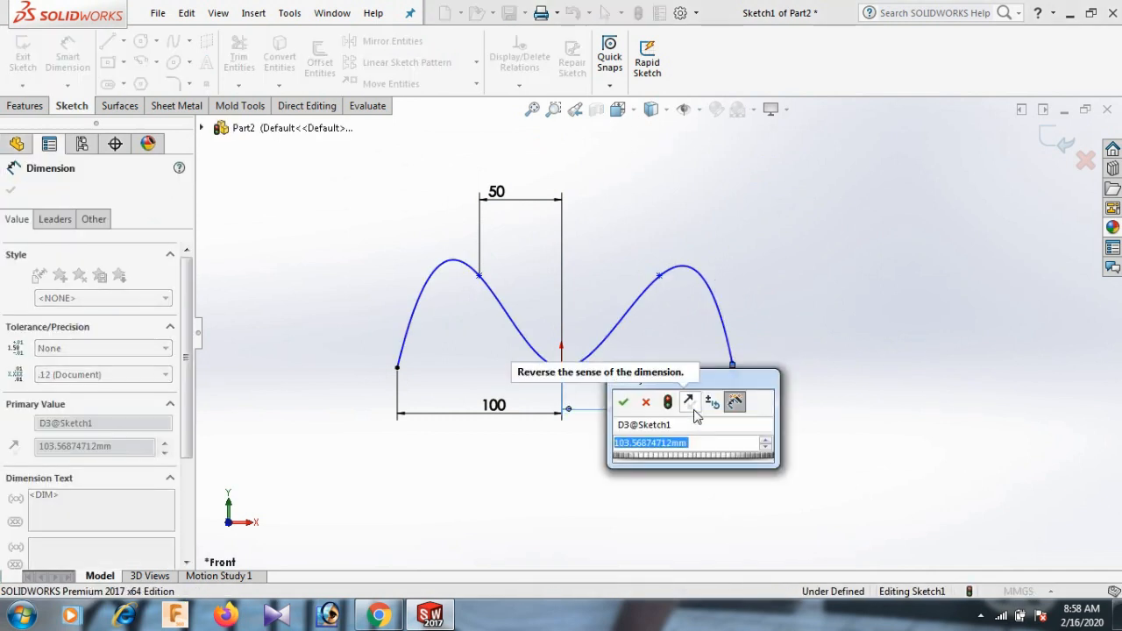
text(100)
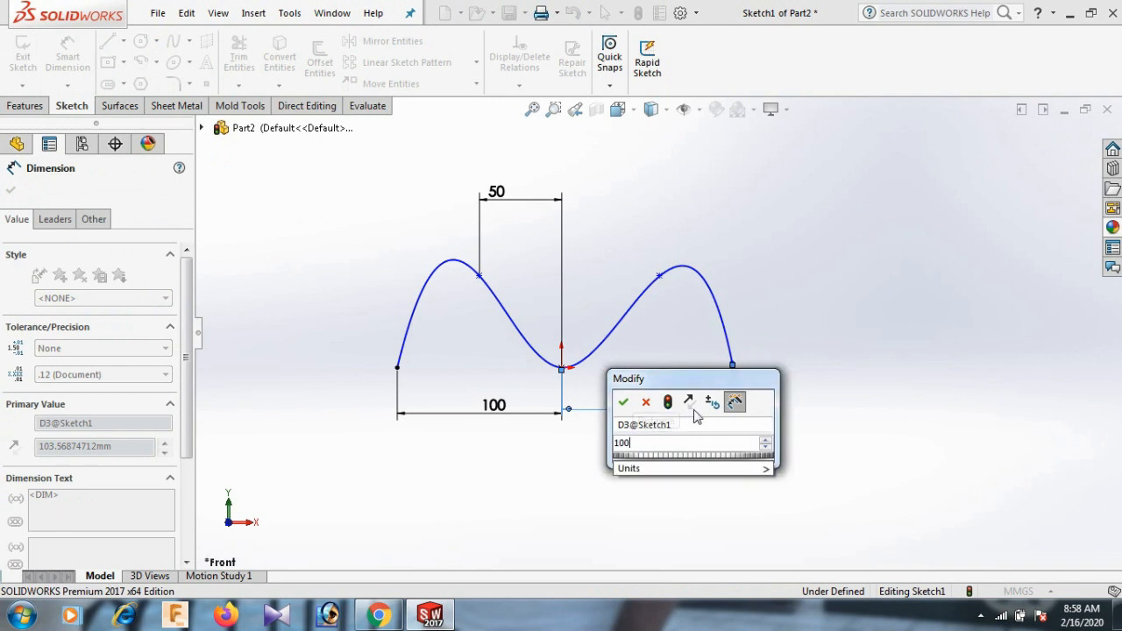
key(Return)
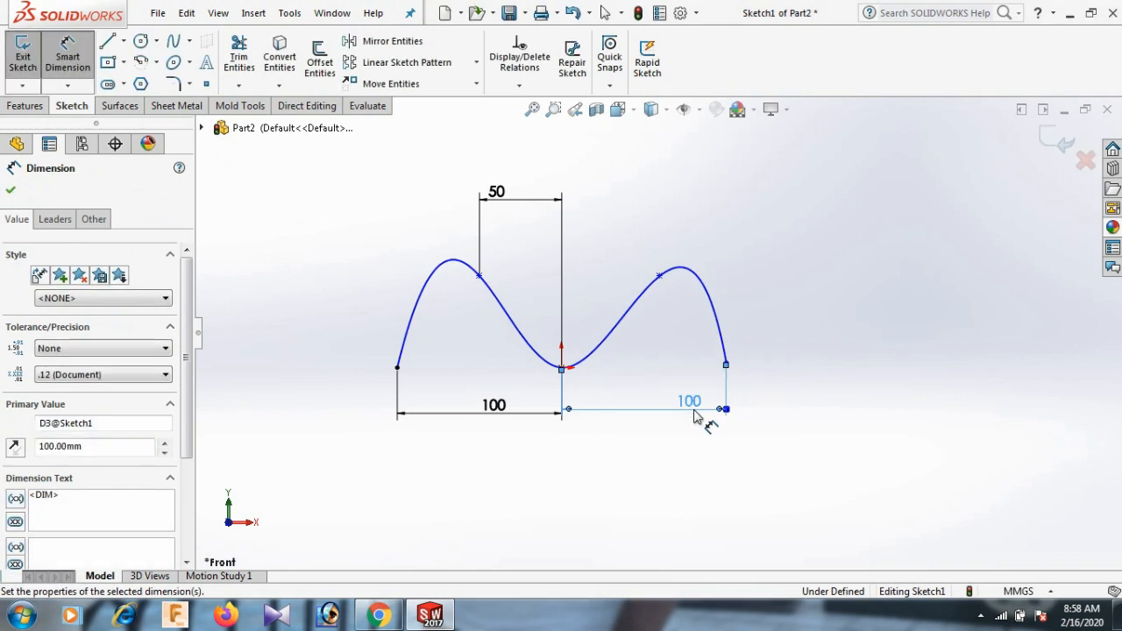
click(806, 326)
- Dimension the horizontal distance from the origin to the right upper spline point as 50 mm
click(562, 366)
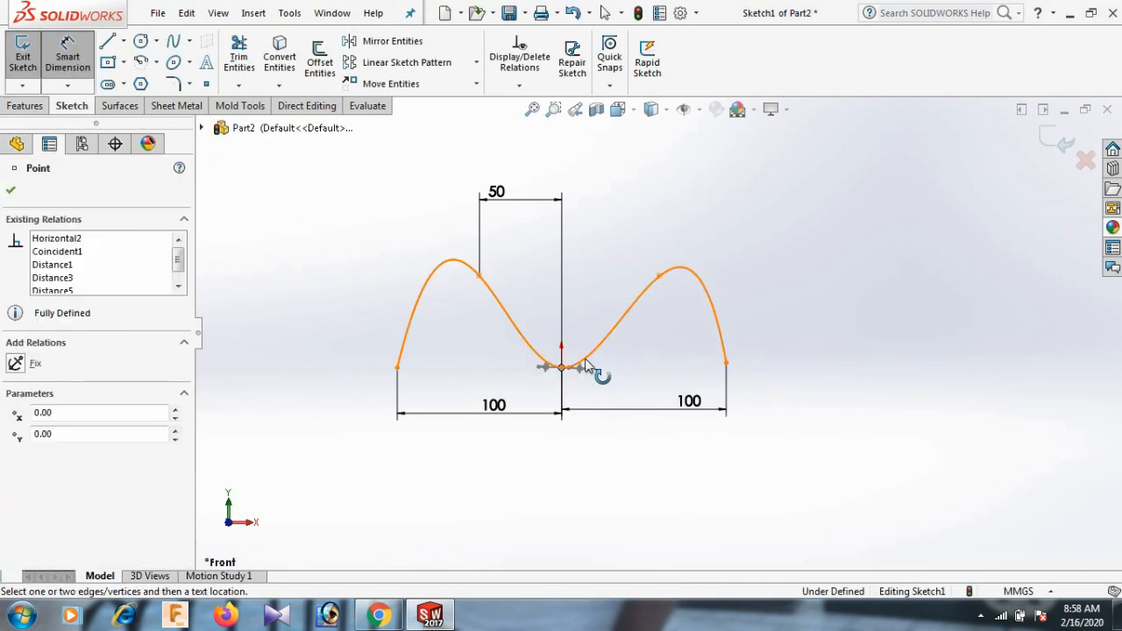
click(659, 276)
click(640, 453)
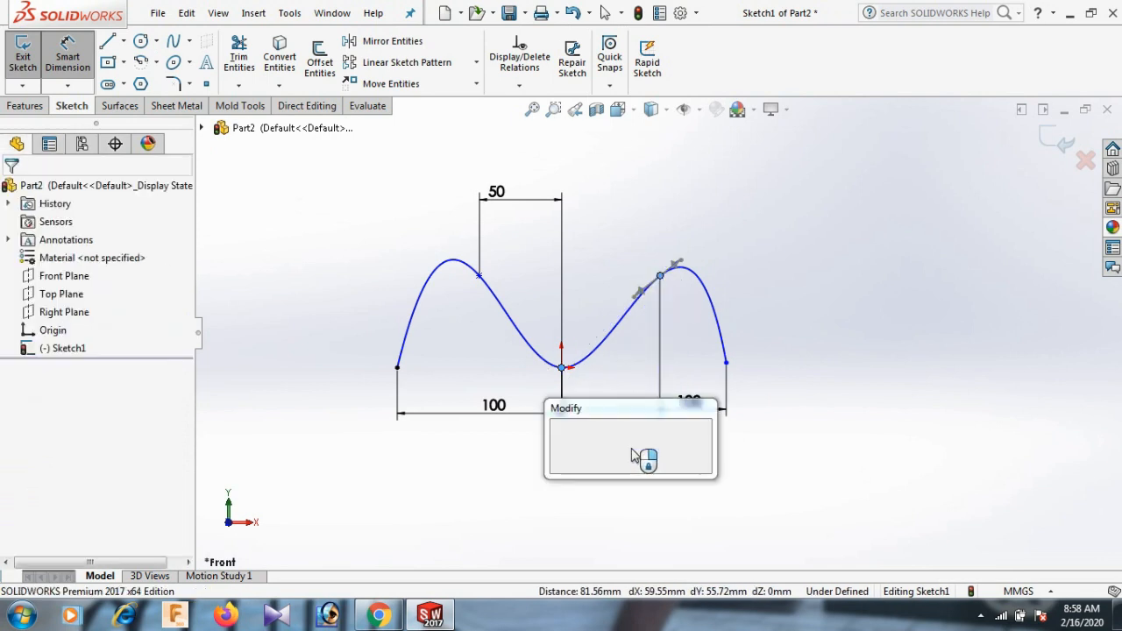
text(5)
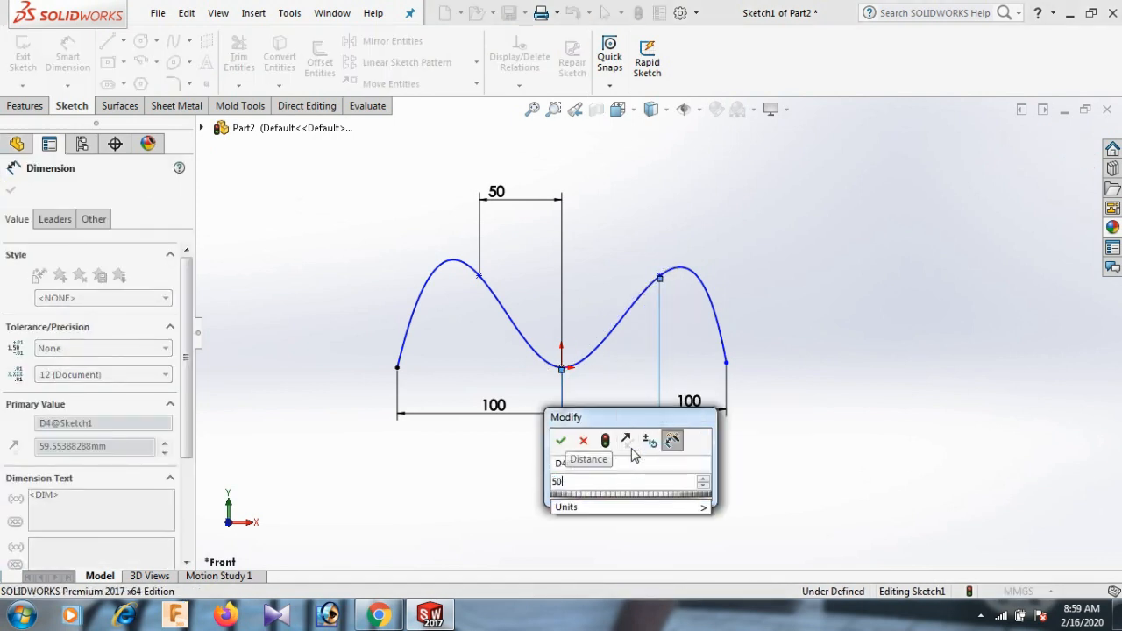
text(0)
key(Return)
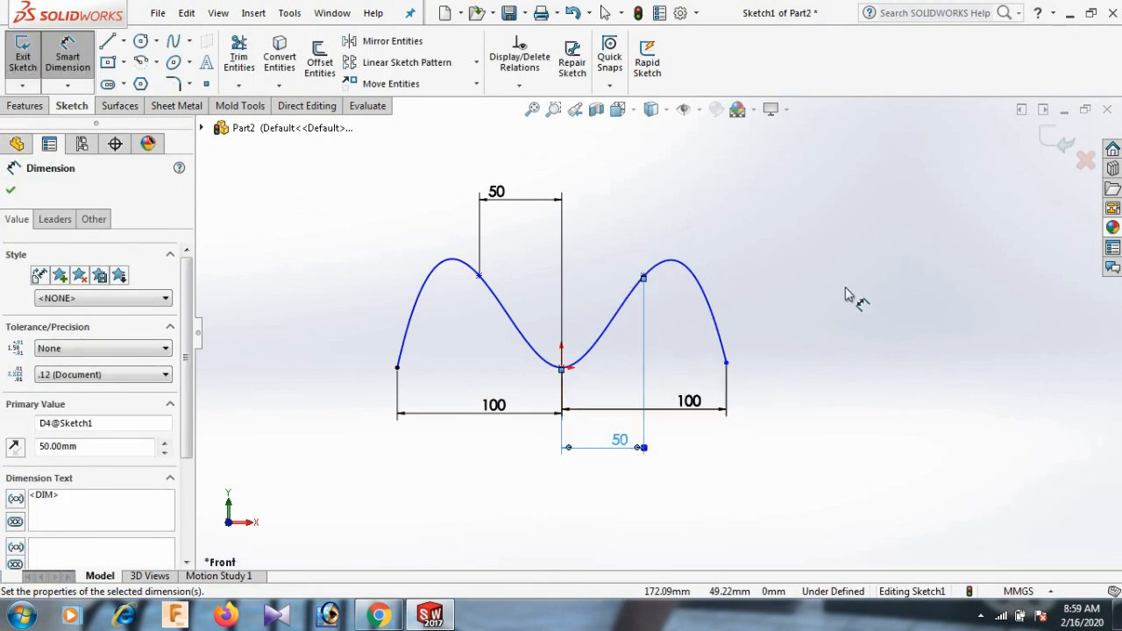
click(846, 296)
- Dimension the vertical distance between the right upper spline point and the right endpoint as 50 mm, and leave the dimension command
click(645, 277)
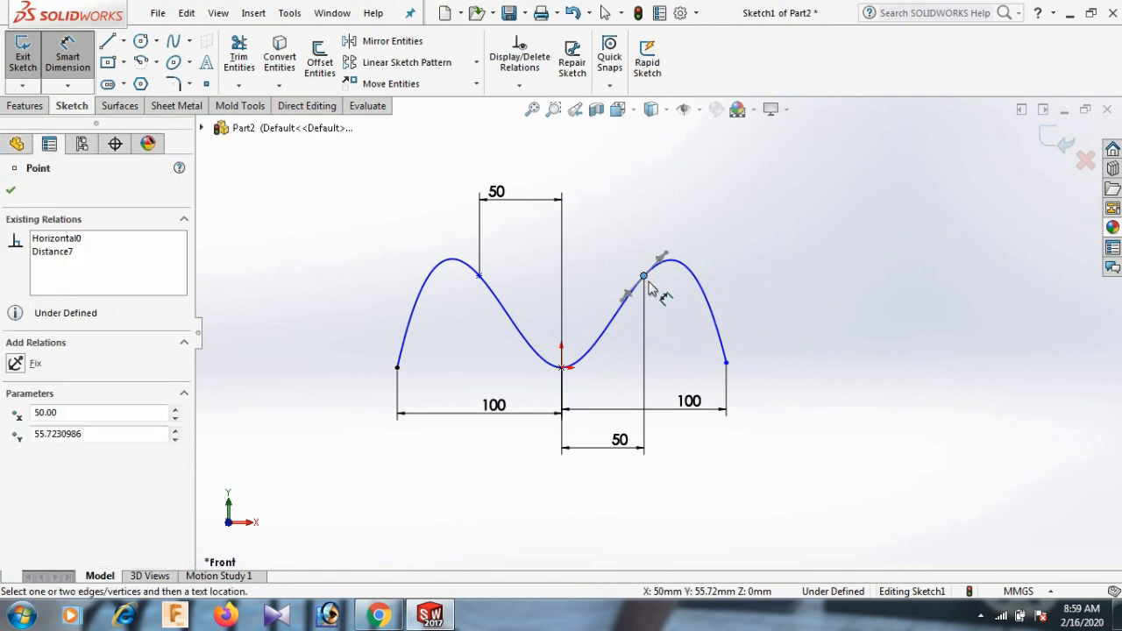
click(726, 363)
click(806, 348)
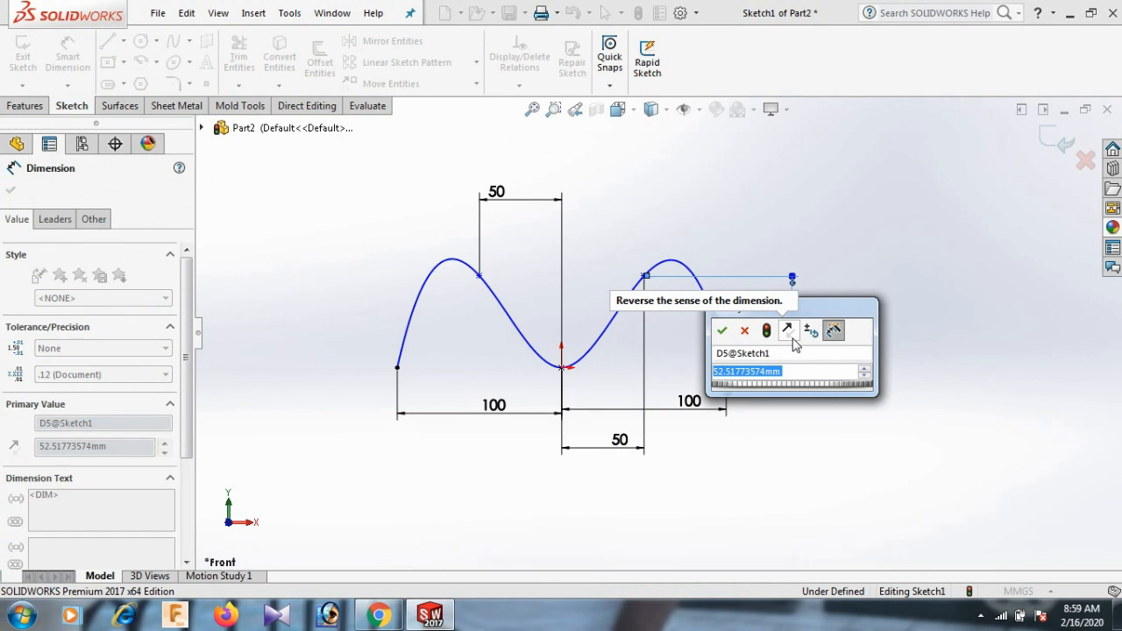
text(50)
key(Return)
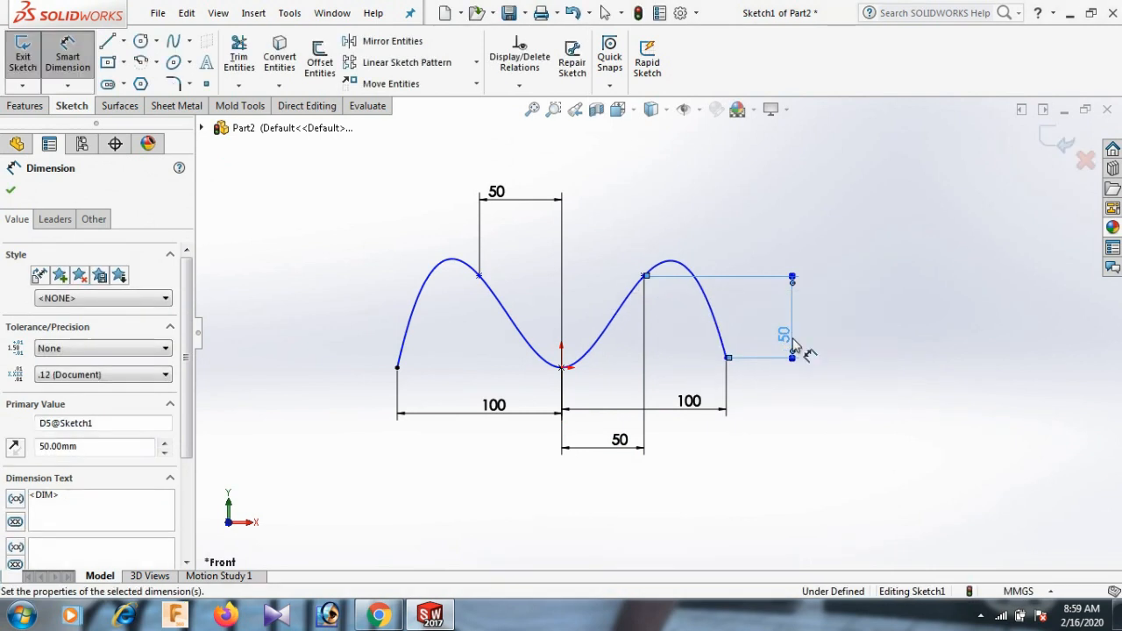
click(901, 263)
right_click(901, 261)
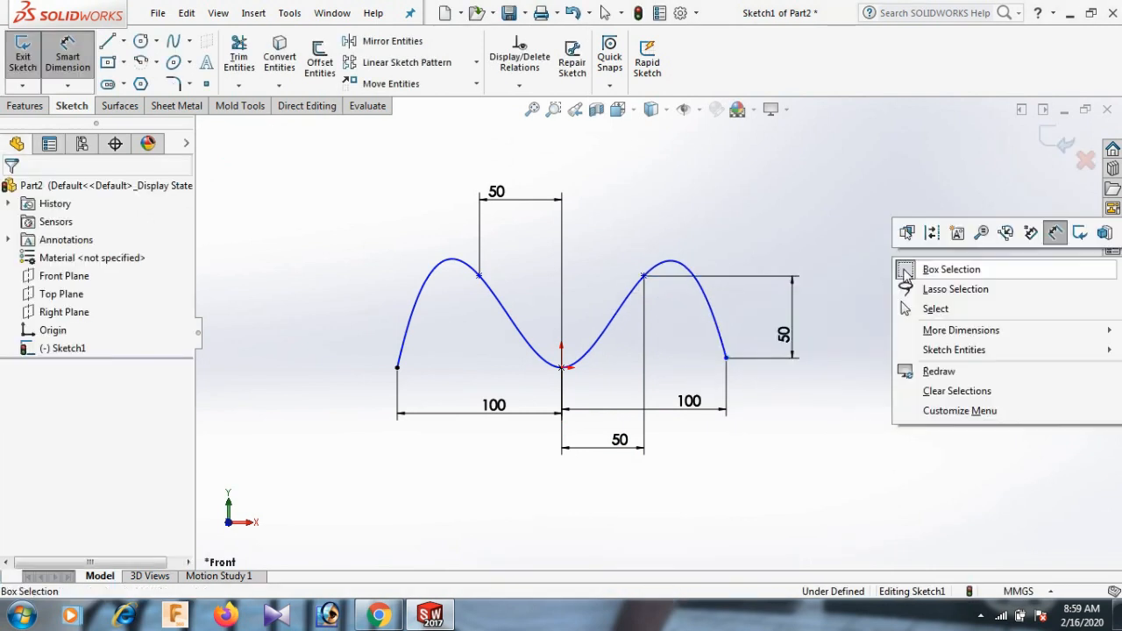
click(944, 312)
- Add a Horizontal relation between the spline's middle point at the origin and its right endpoint
click(564, 372)
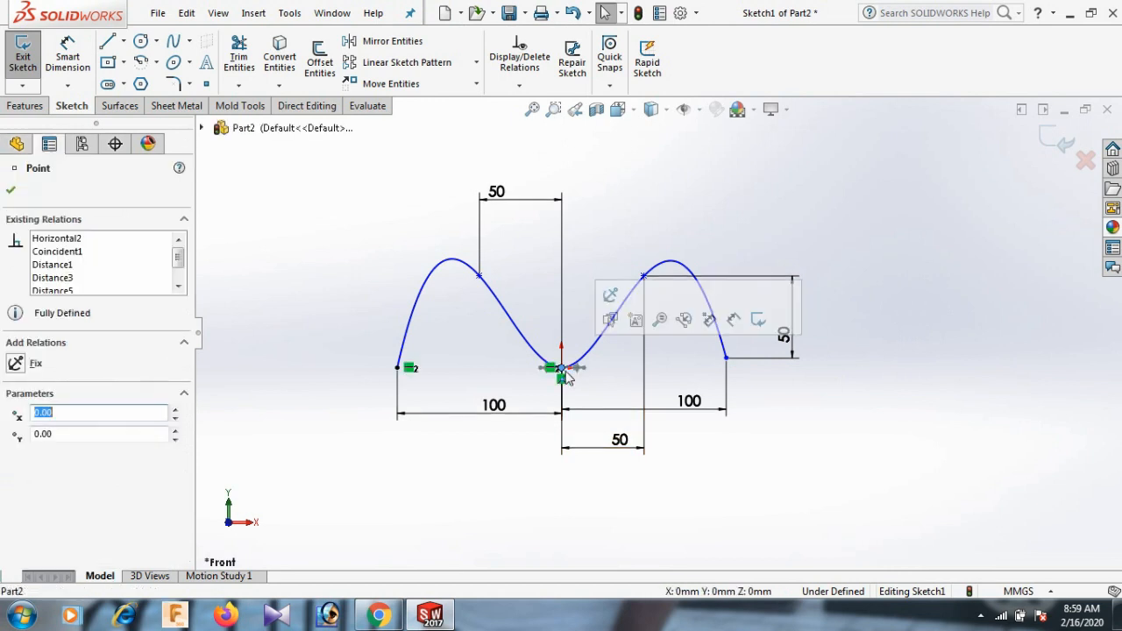
ctrl+click(726, 358)
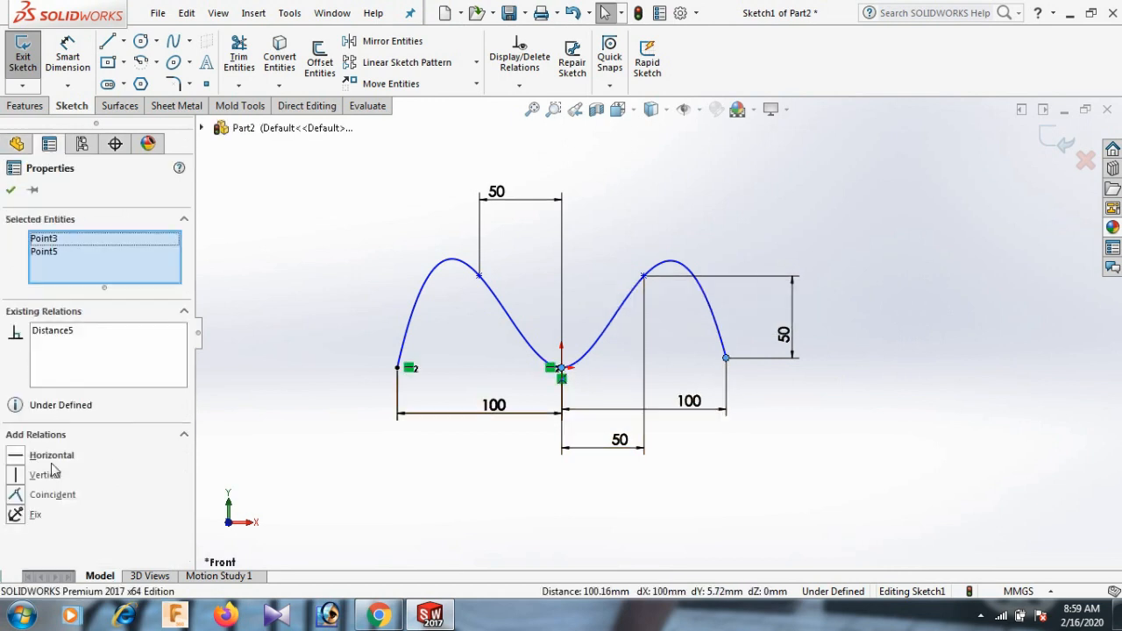
click(21, 456)
click(912, 430)
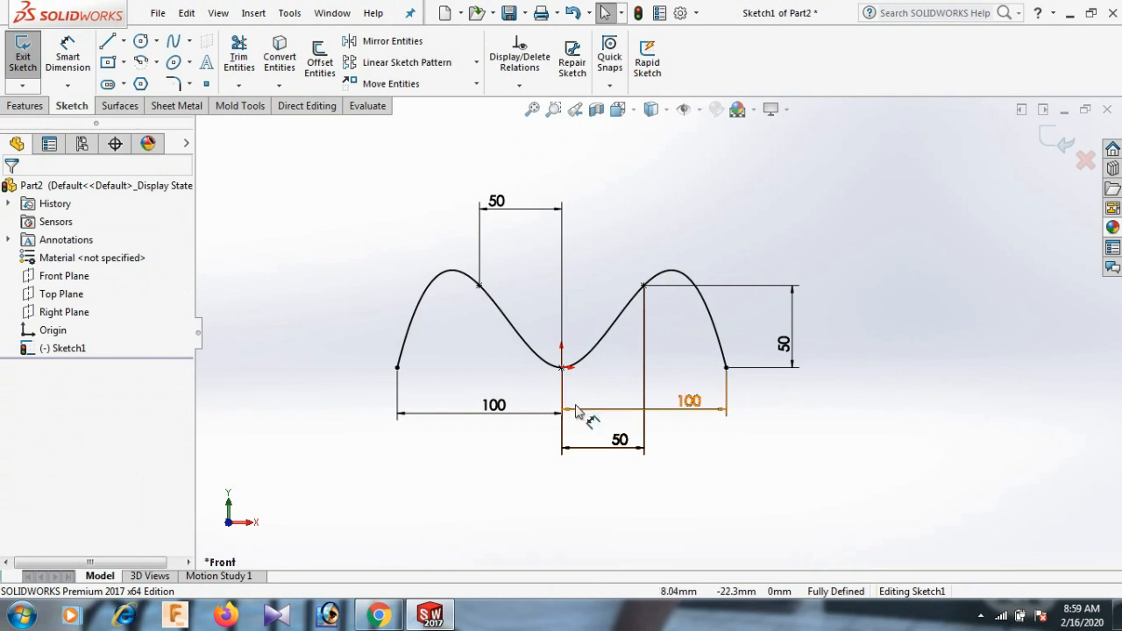
- Select the spline and try to adjust the tangent handle at its left endpoint
click(413, 333)
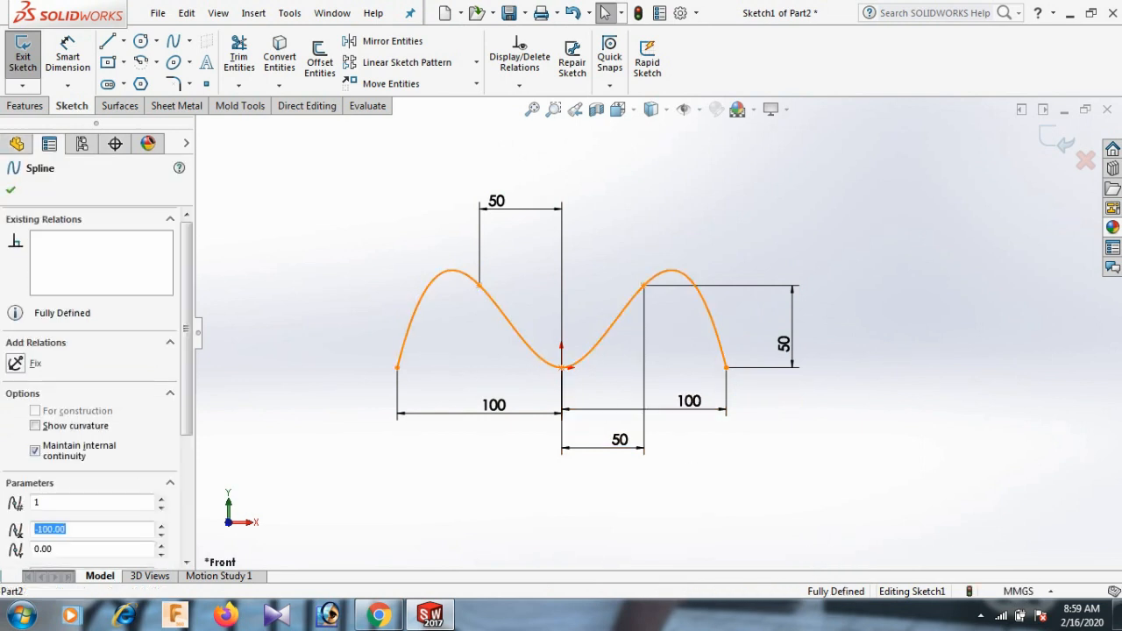
mouse_move(419, 280)
mouse_down()
mouse_move(394, 295)
mouse_move(334, 286)
mouse_move(456, 271)
mouse_move(325, 280)
mouse_move(406, 267)
mouse_move(405, 284)
mouse_up()
click(326, 345)
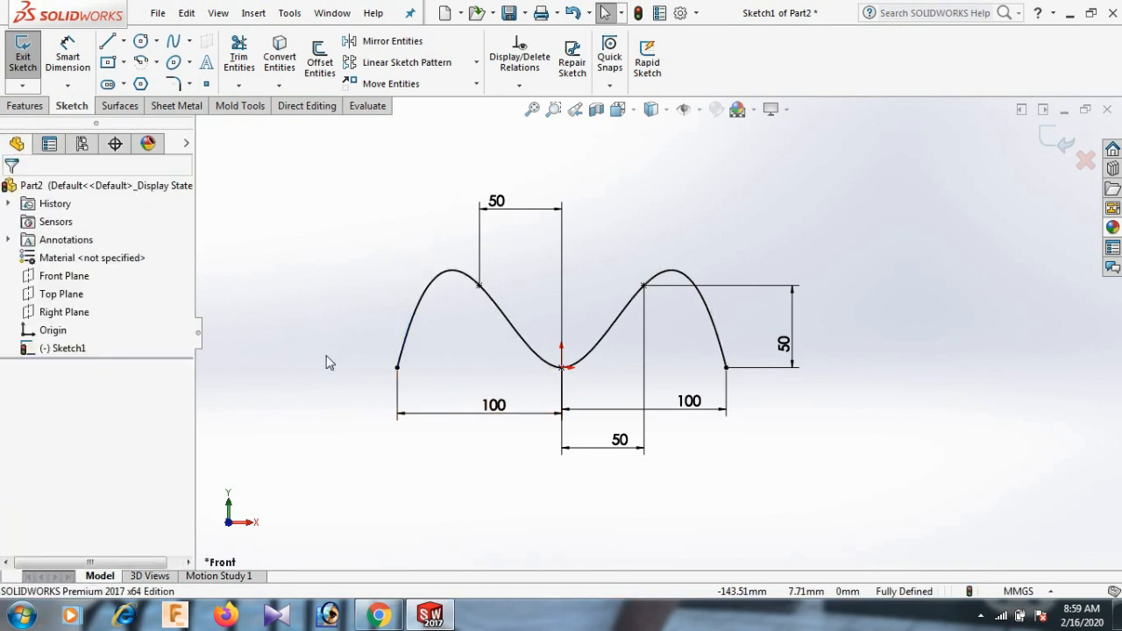
- Dimension the tangent handle at the spline's left endpoint with a length of 200 mm
right_drag(352, 467, 352, 392)
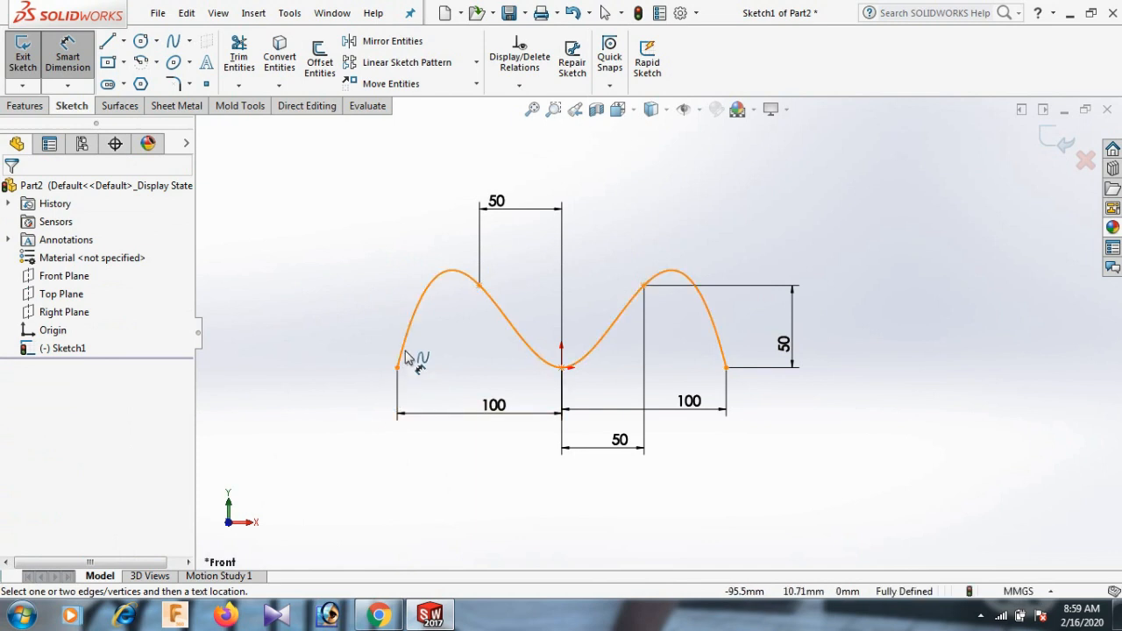
click(410, 364)
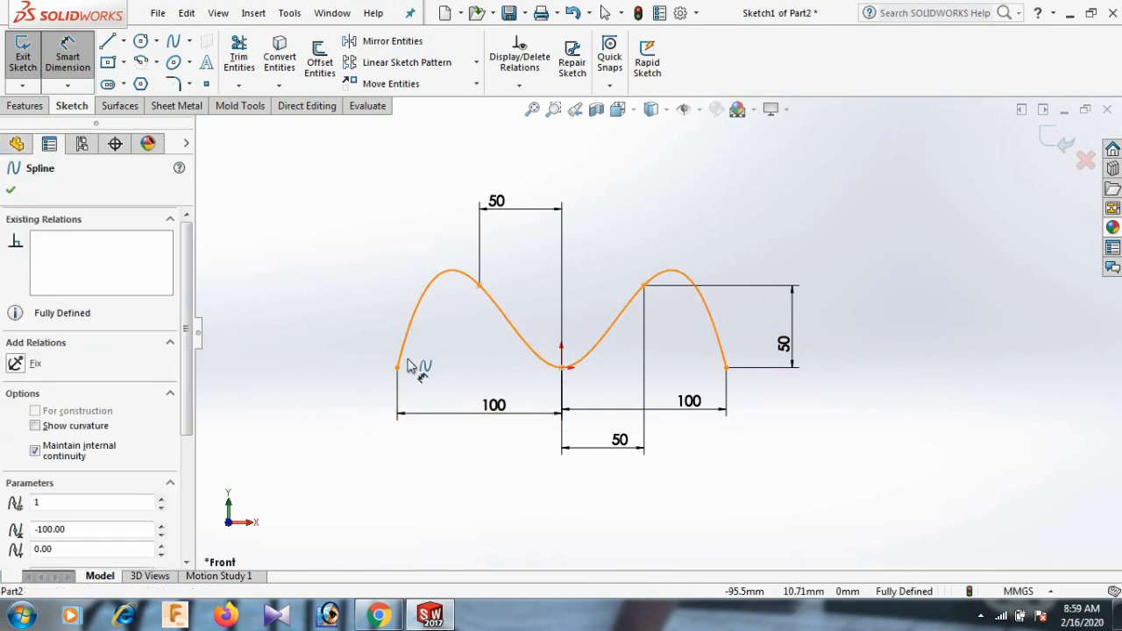
click(409, 305)
click(398, 289)
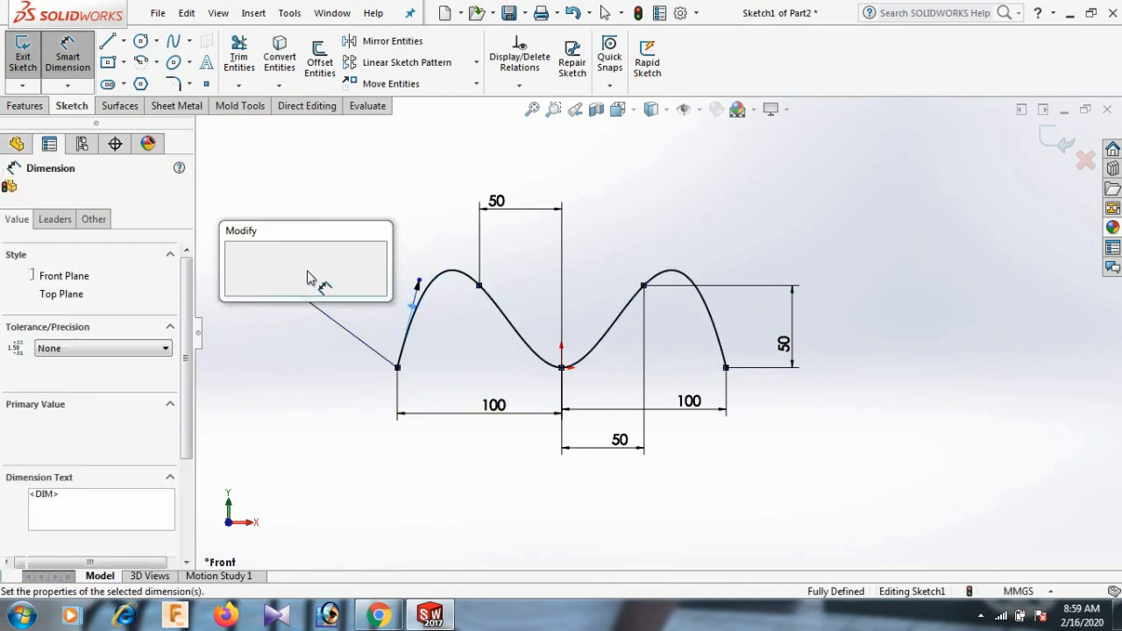
text(200)
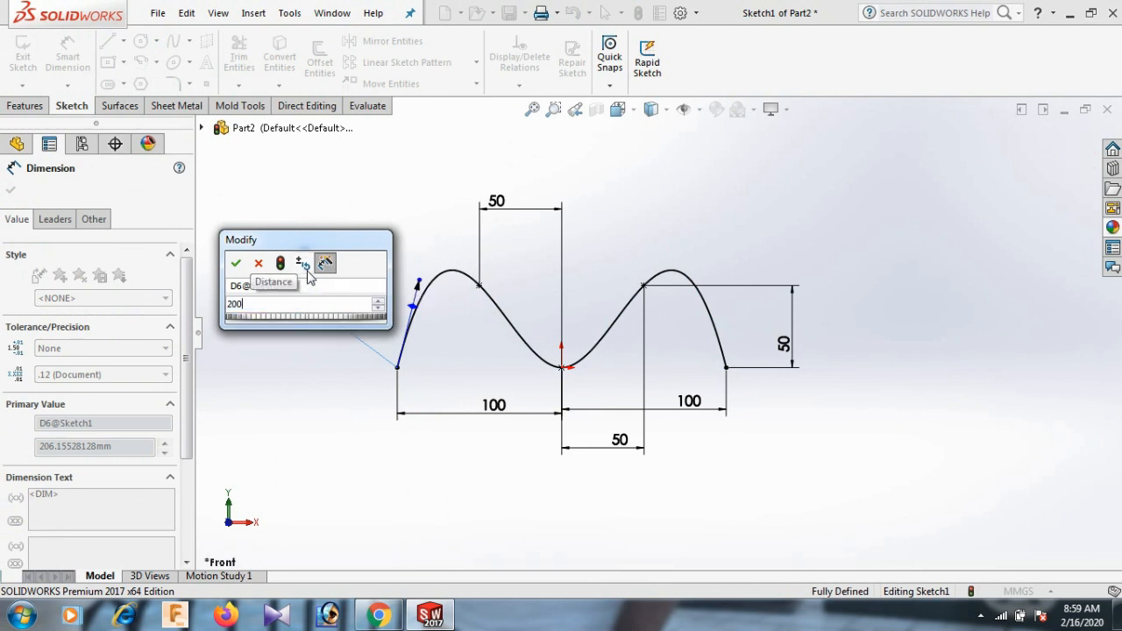
key(Return)
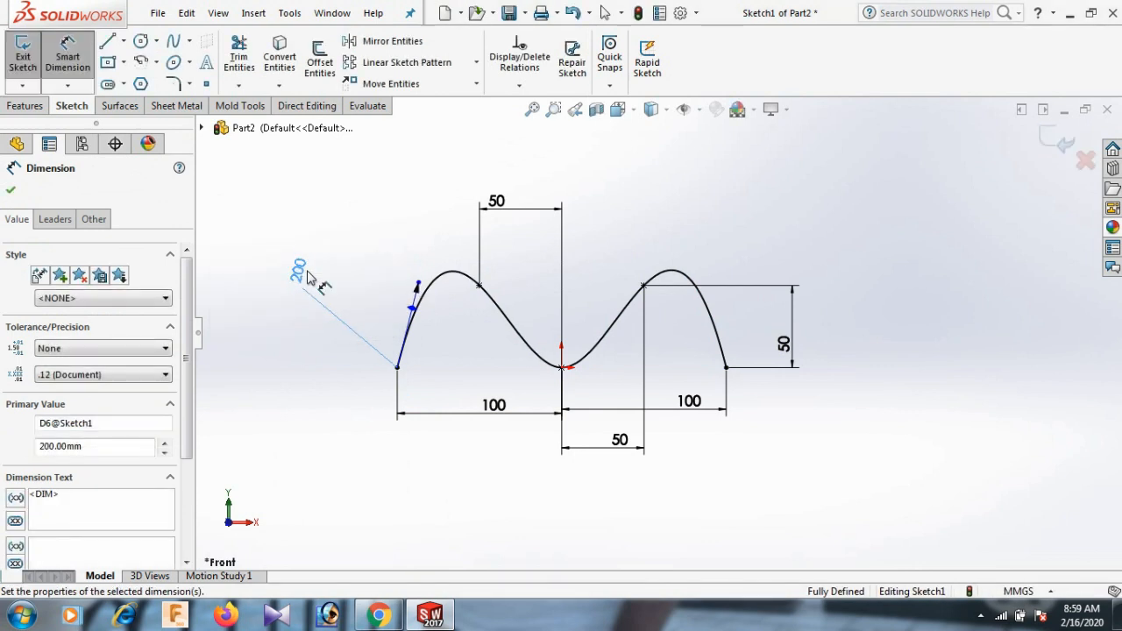
key(Escape)
right_click(430, 238)
click(458, 283)
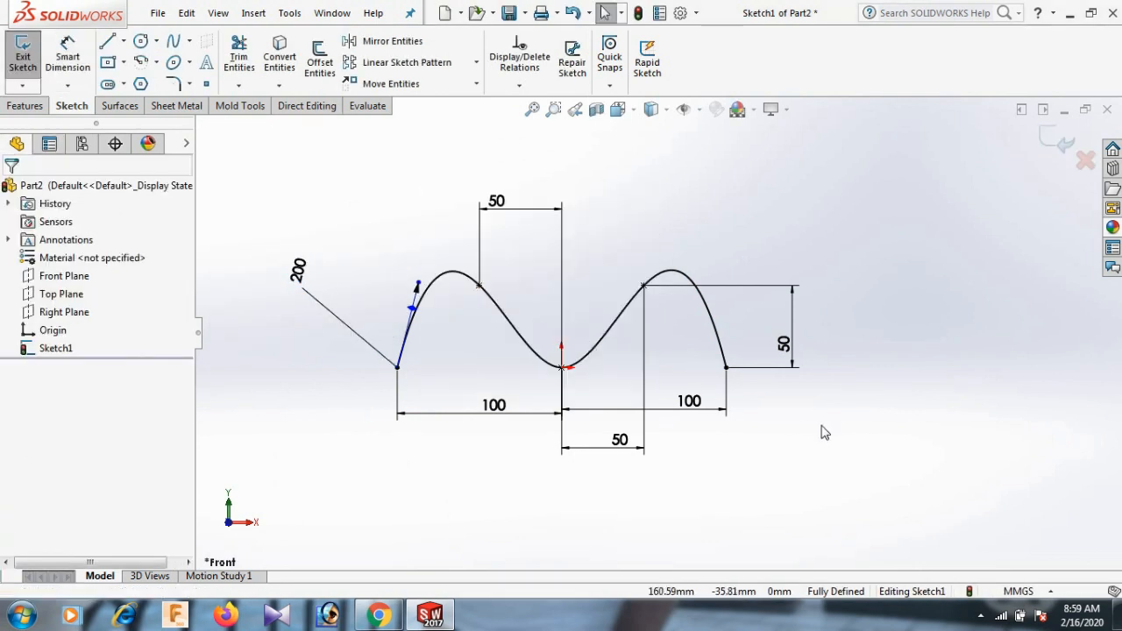
- Draw a vertical line about 91 mm long upward from the spline's left endpoint and make it construction geometry
key(l)
click(397, 367)
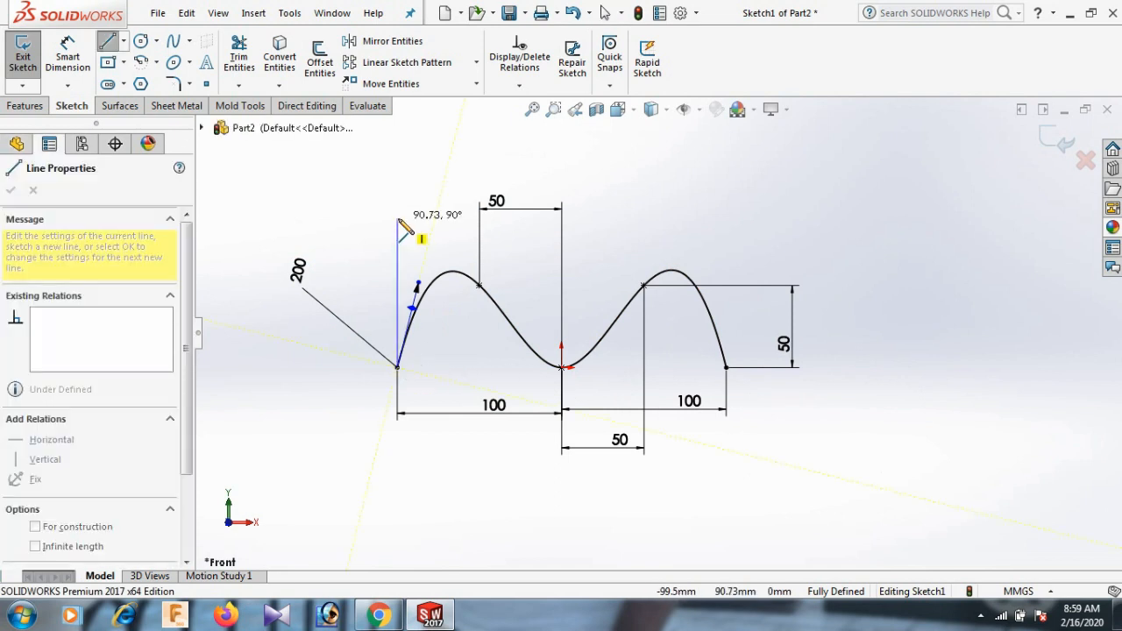
click(399, 219)
right_click(403, 223)
click(443, 230)
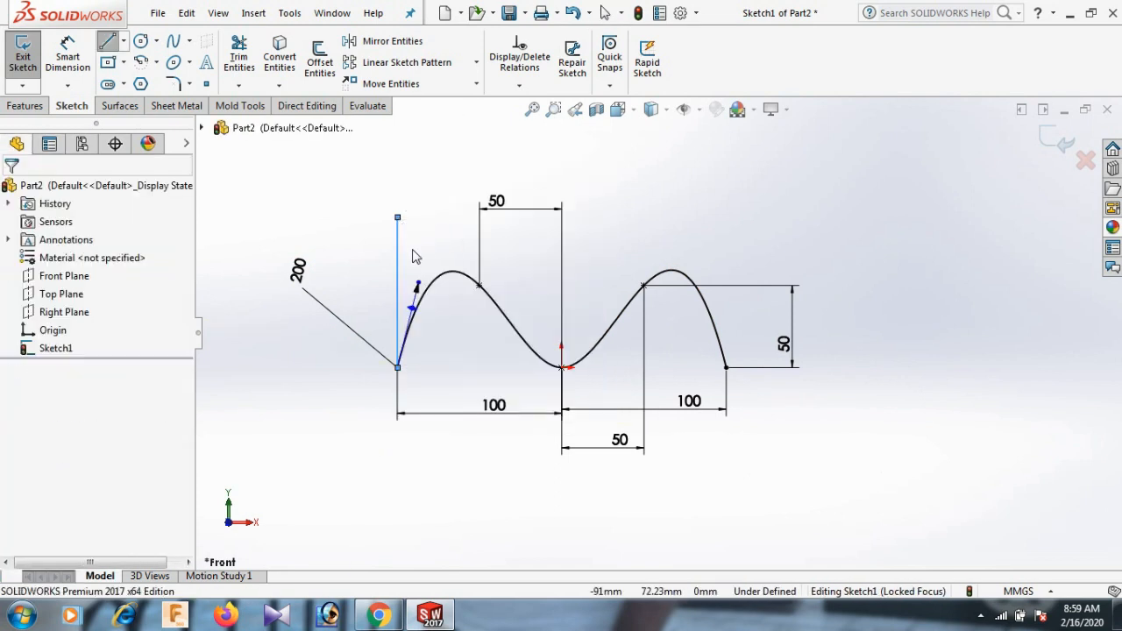
click(398, 263)
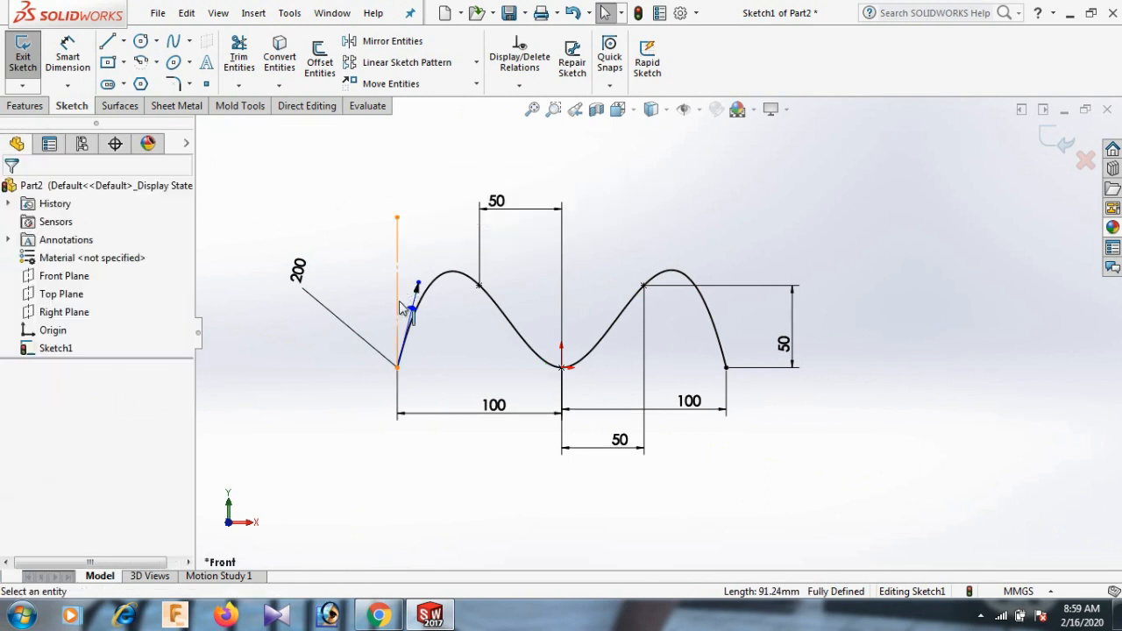
- Dimension the angle between the left endpoint's tangent handle and the vertical construction line as 15°
right_drag(920, 508, 856, 347)
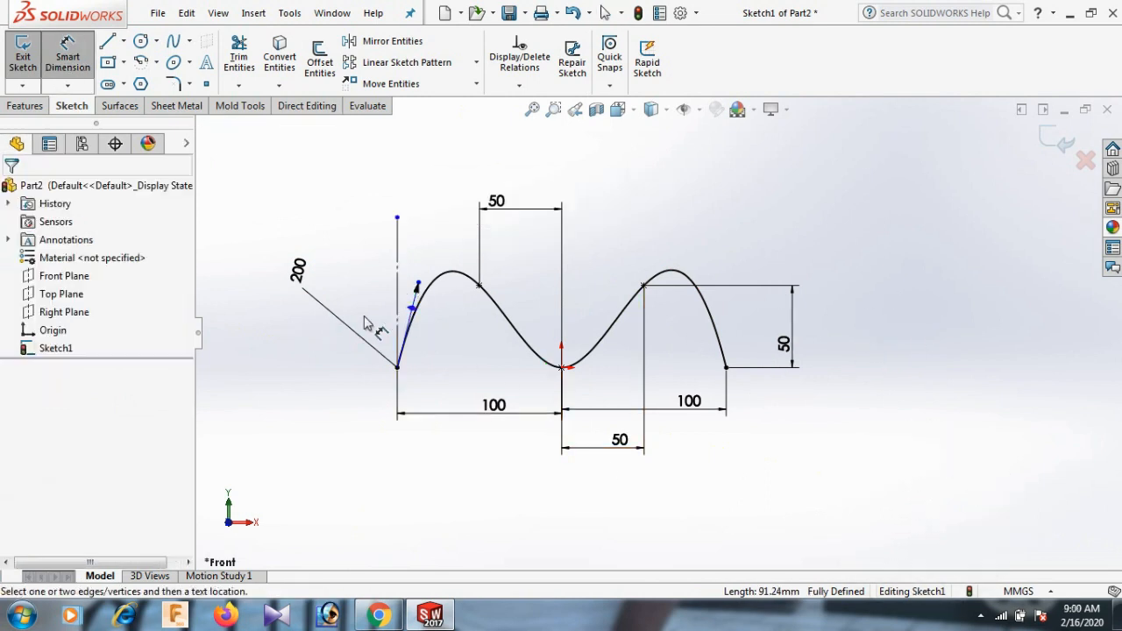
click(412, 310)
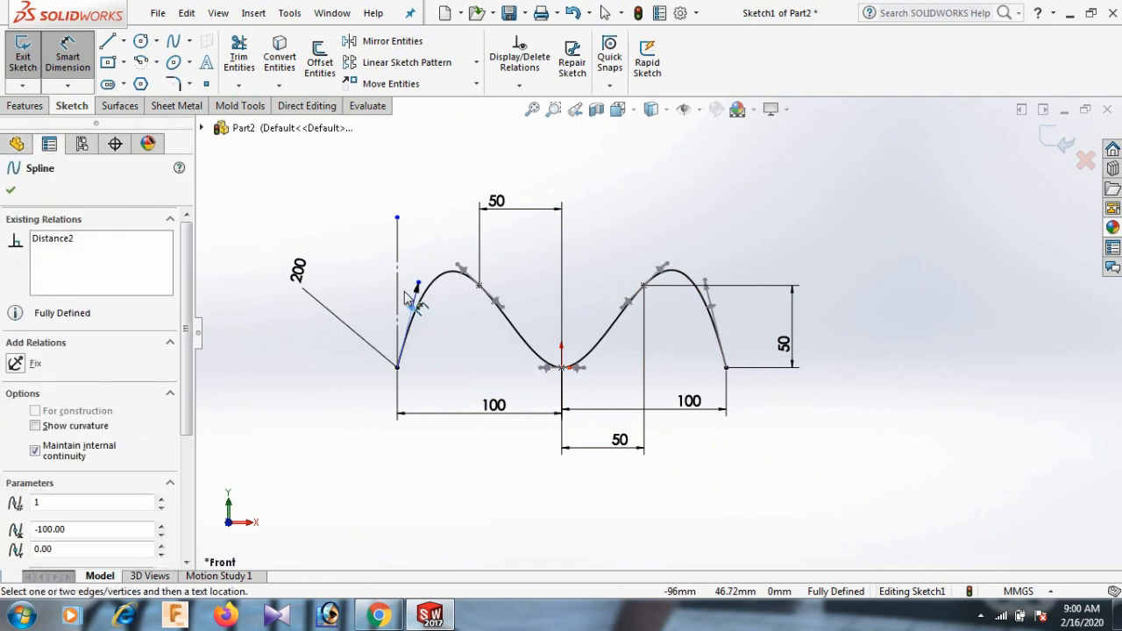
click(399, 294)
click(423, 225)
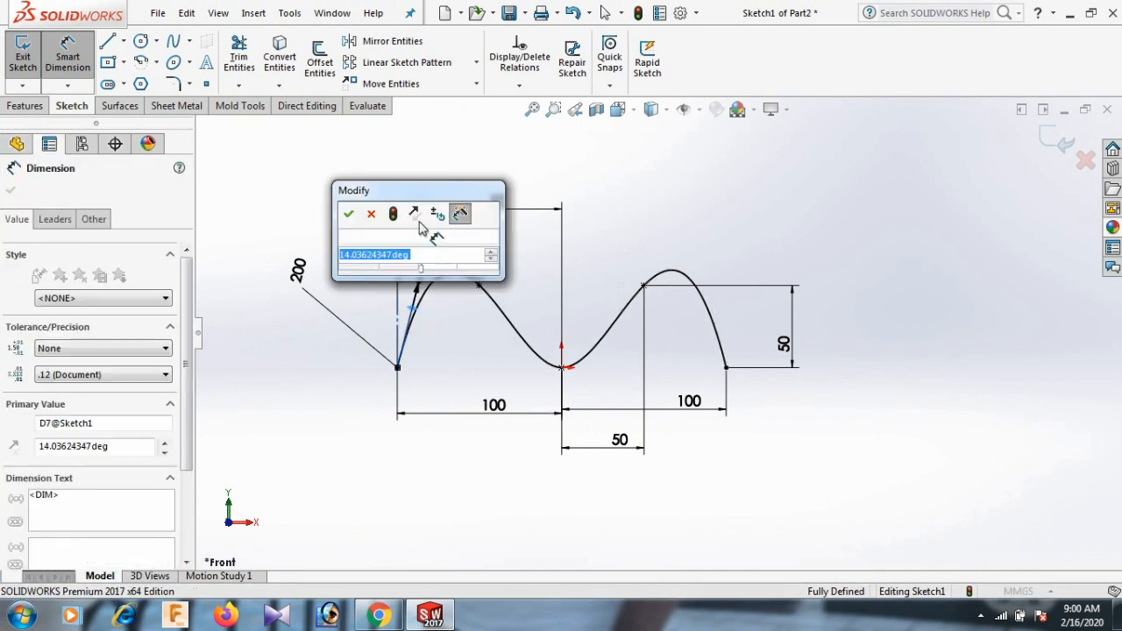
text(1)
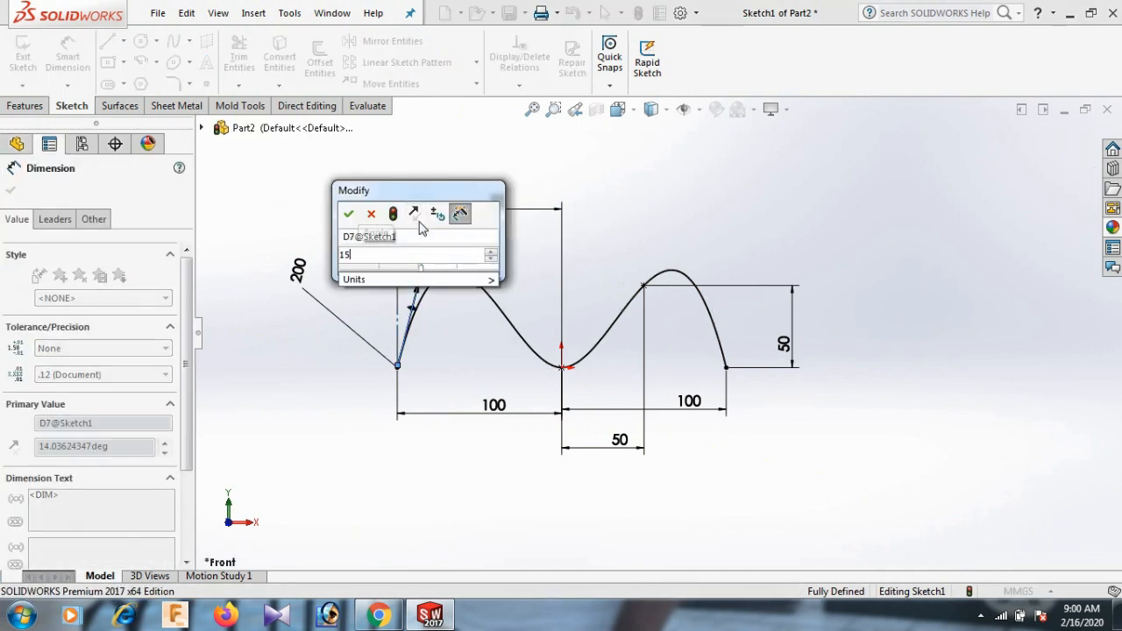
text(5)
key(Return)
click(447, 160)
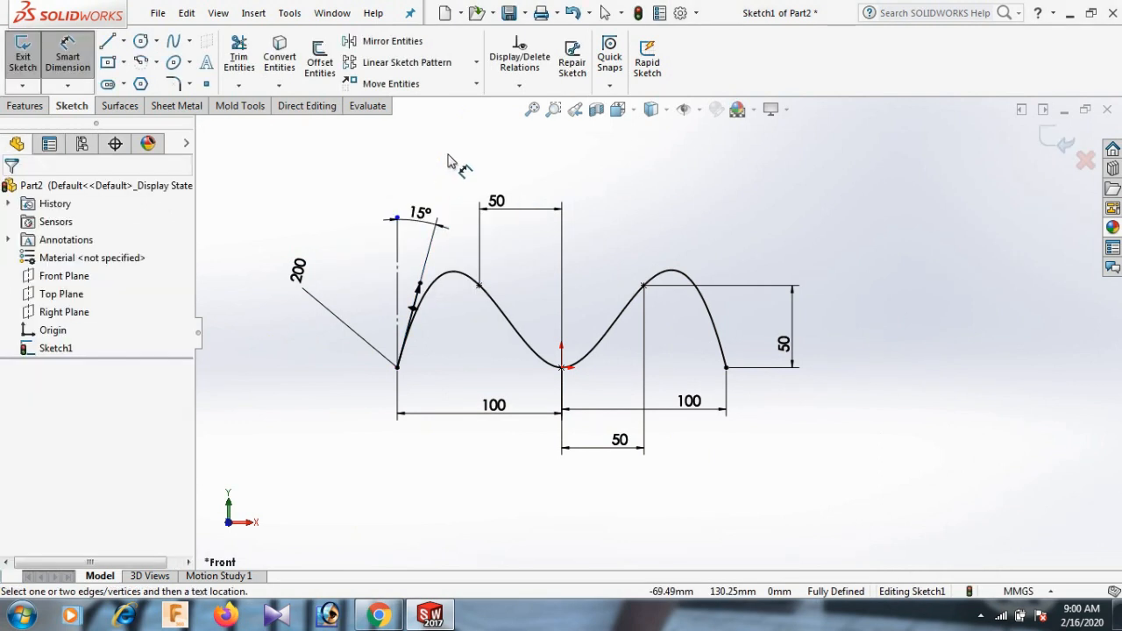
right_click(447, 161)
click(478, 205)
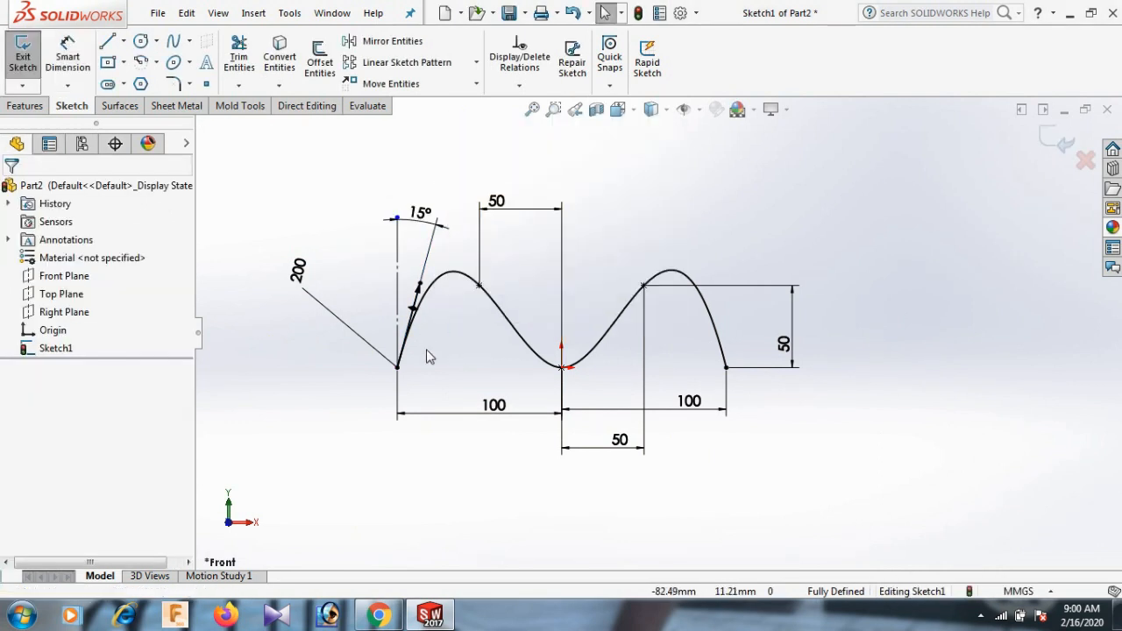
- Dimension the tangent handle at the spline point on the left hump with a length of 140 mm
click(425, 280)
click(495, 354)
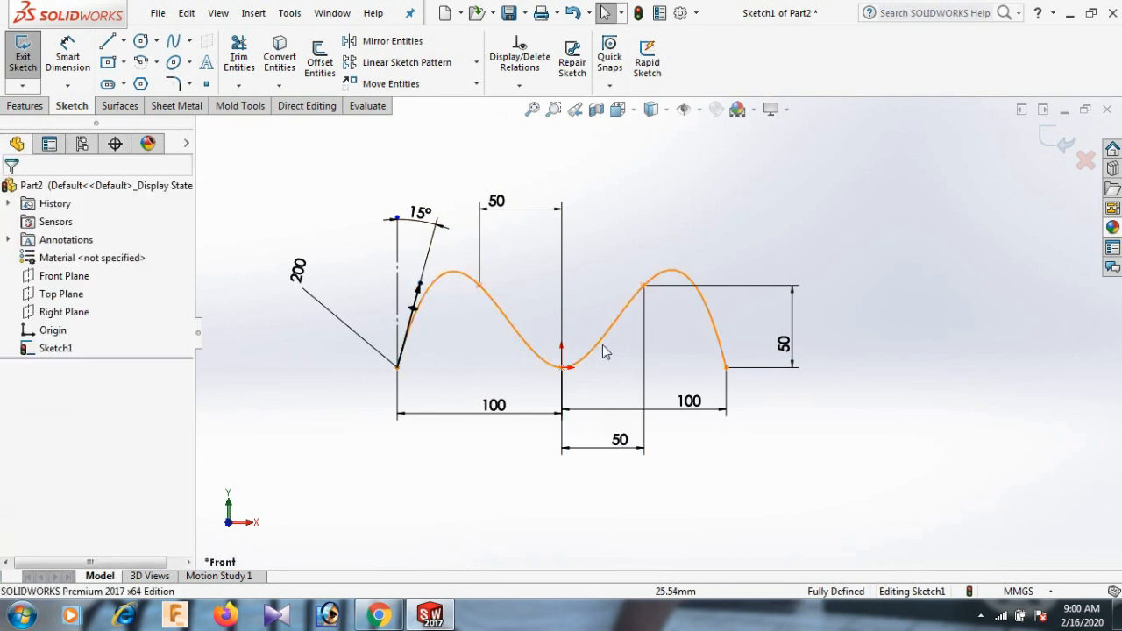
right_drag(936, 427, 924, 217)
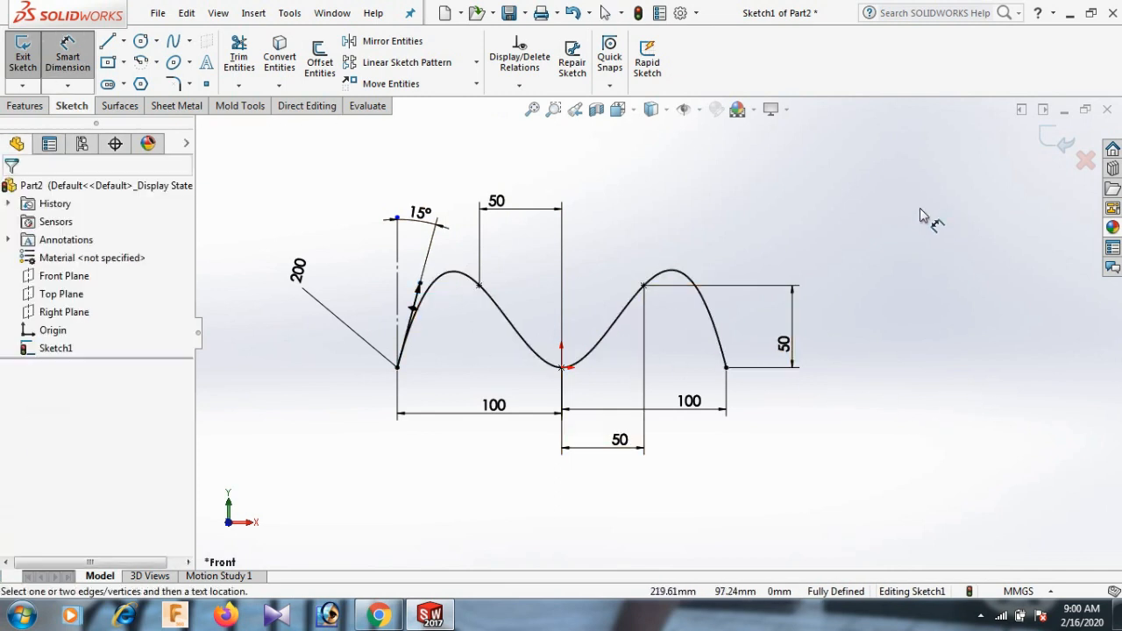
click(479, 286)
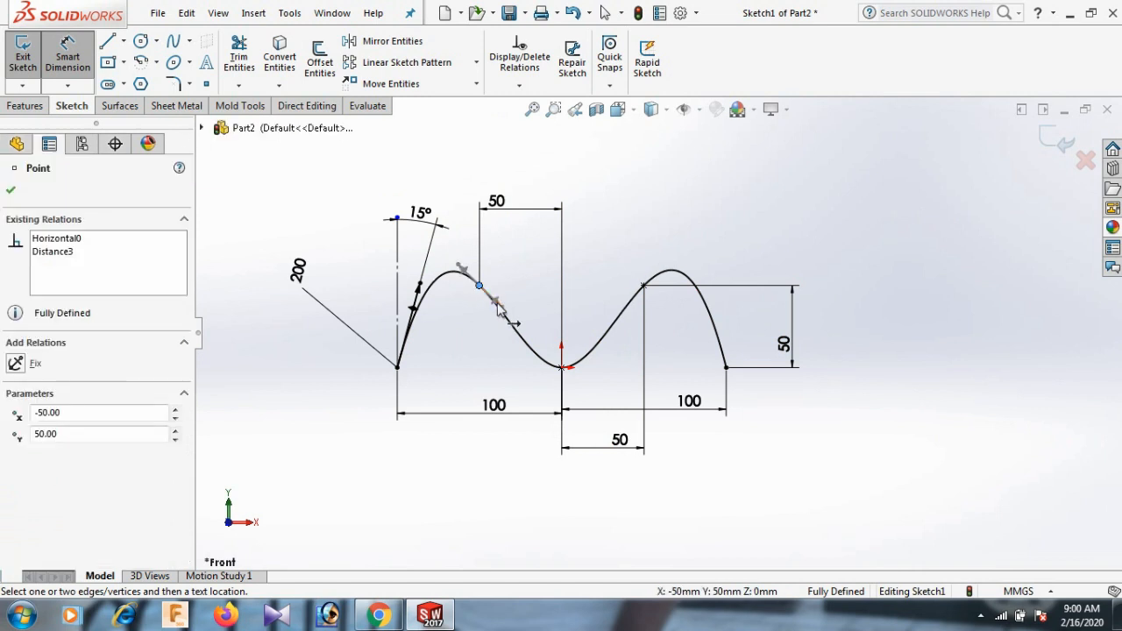
click(497, 304)
click(644, 210)
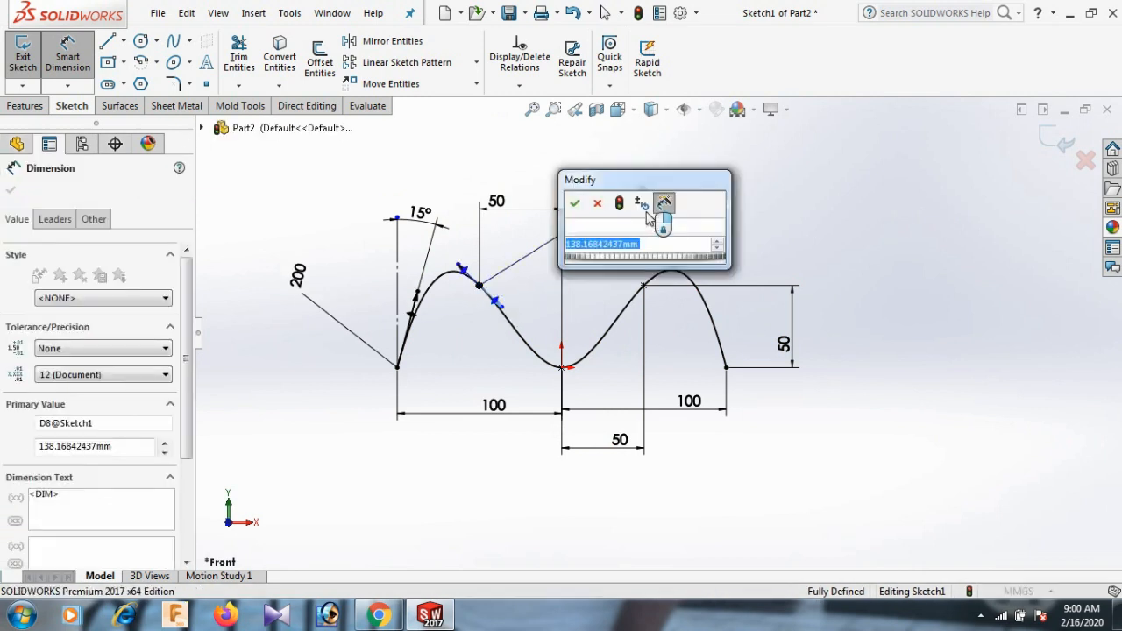
text(140)
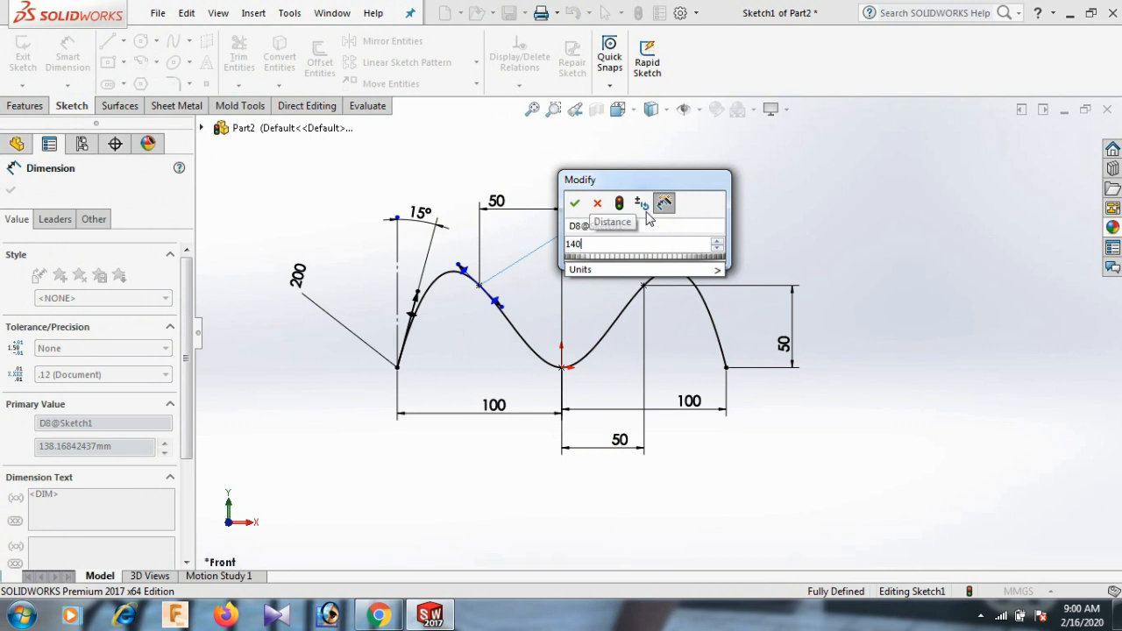
key(Return)
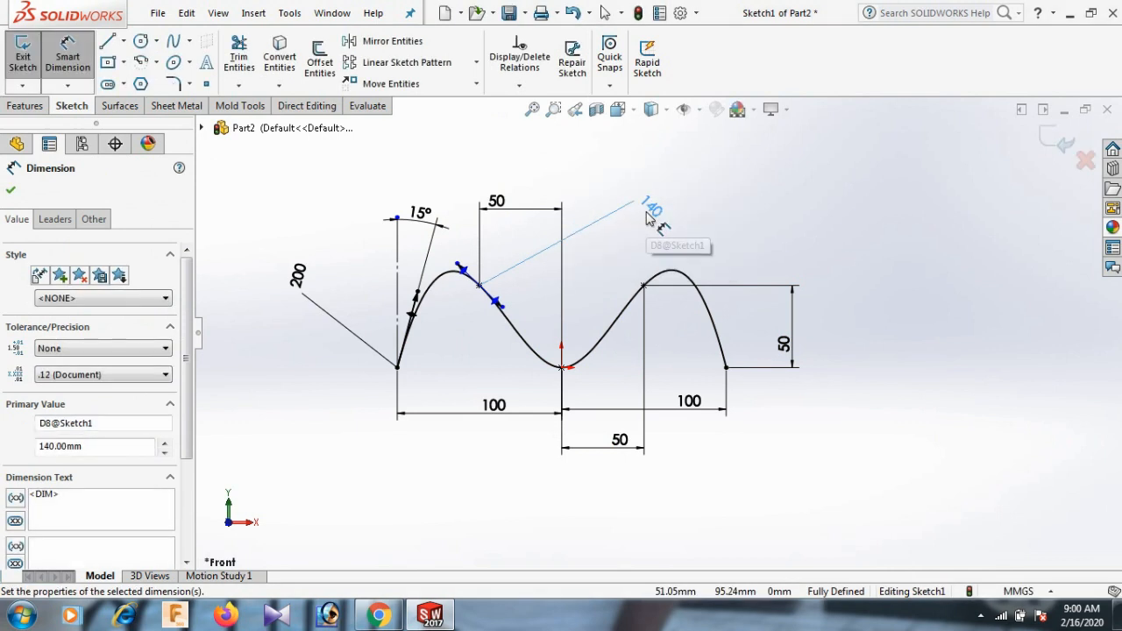
click(776, 181)
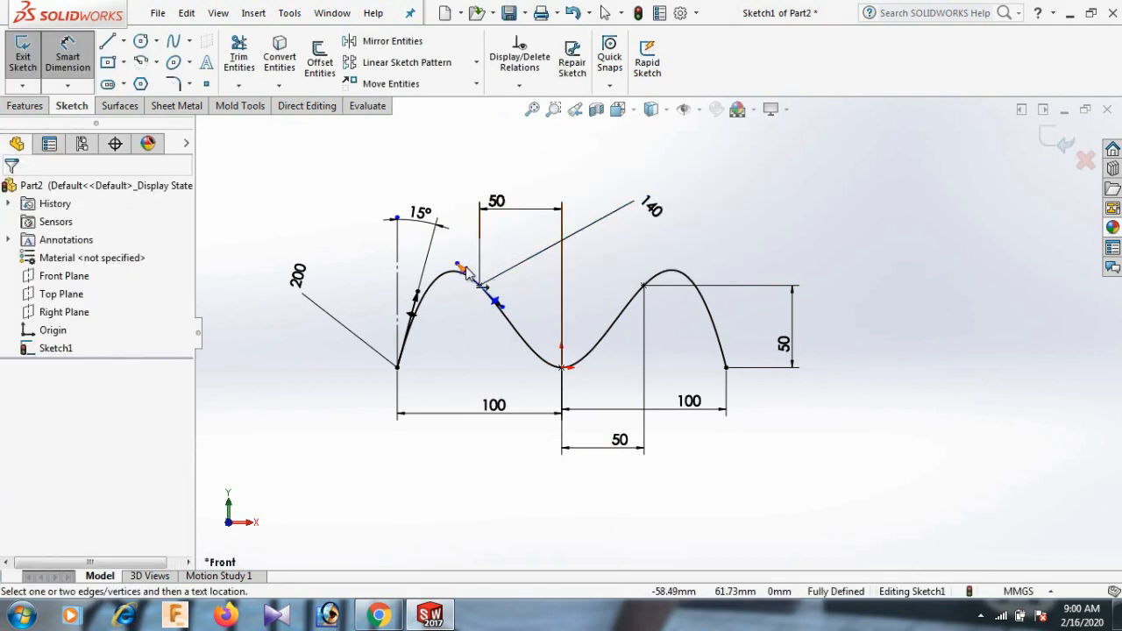
- Dimension the angle between the left hump point's tangent handle and the vertical construction line as 135°
click(399, 276)
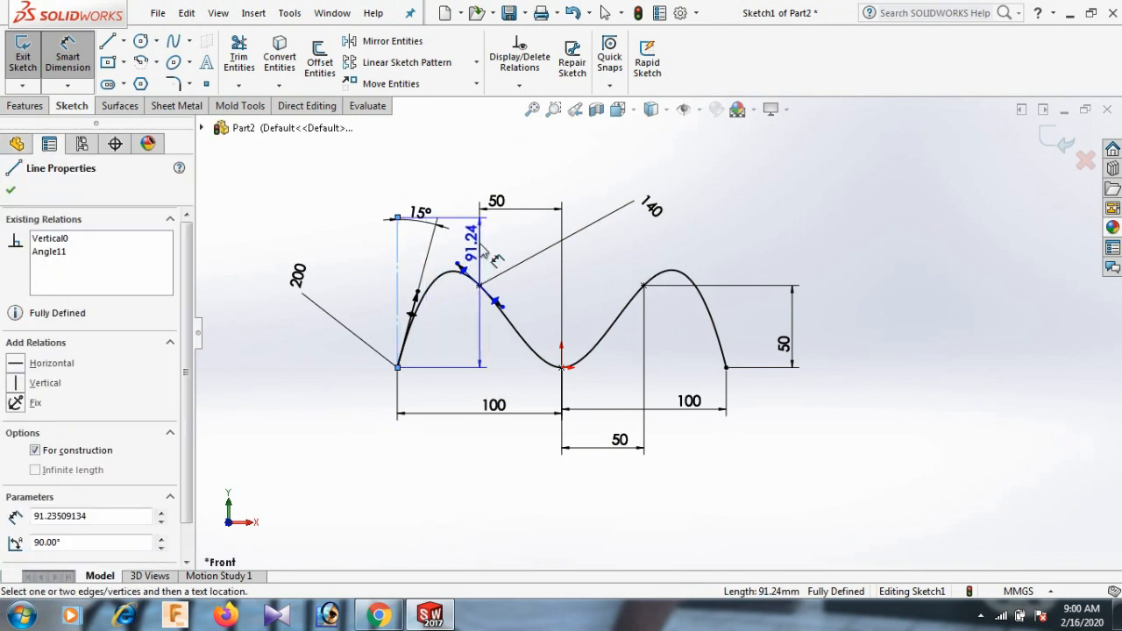
click(480, 284)
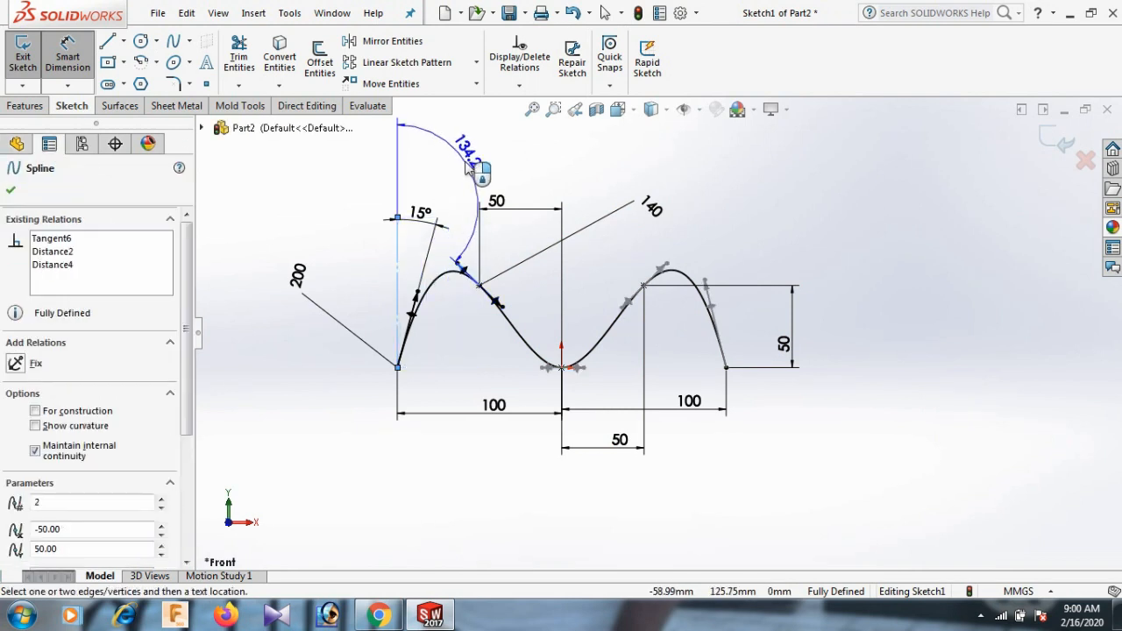
click(458, 147)
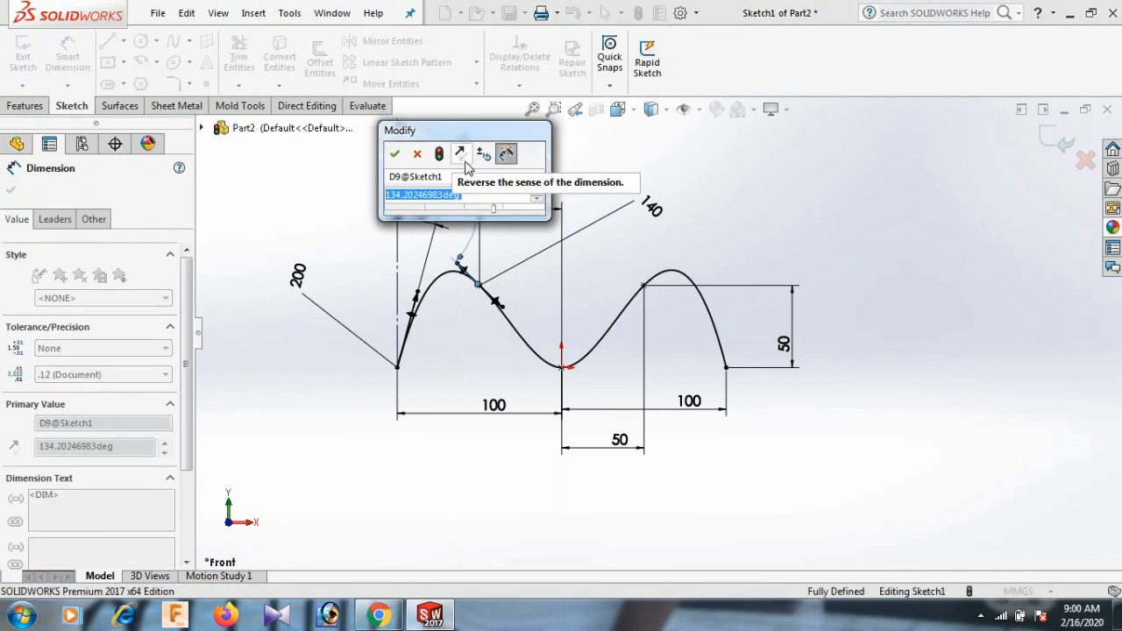
text(1)
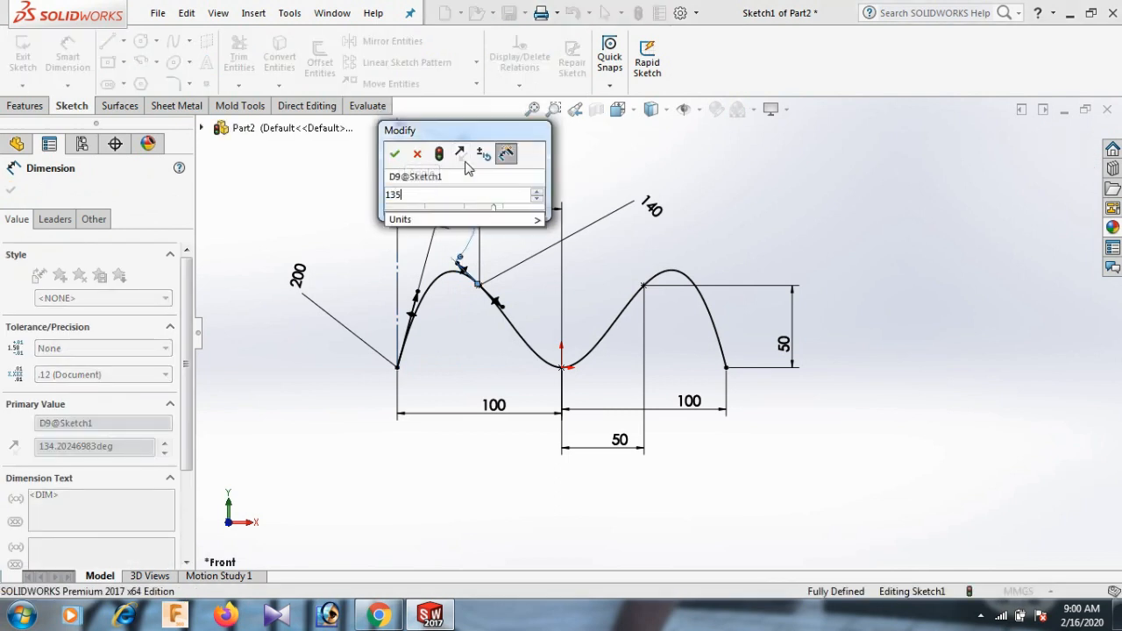
text(35)
key(Return)
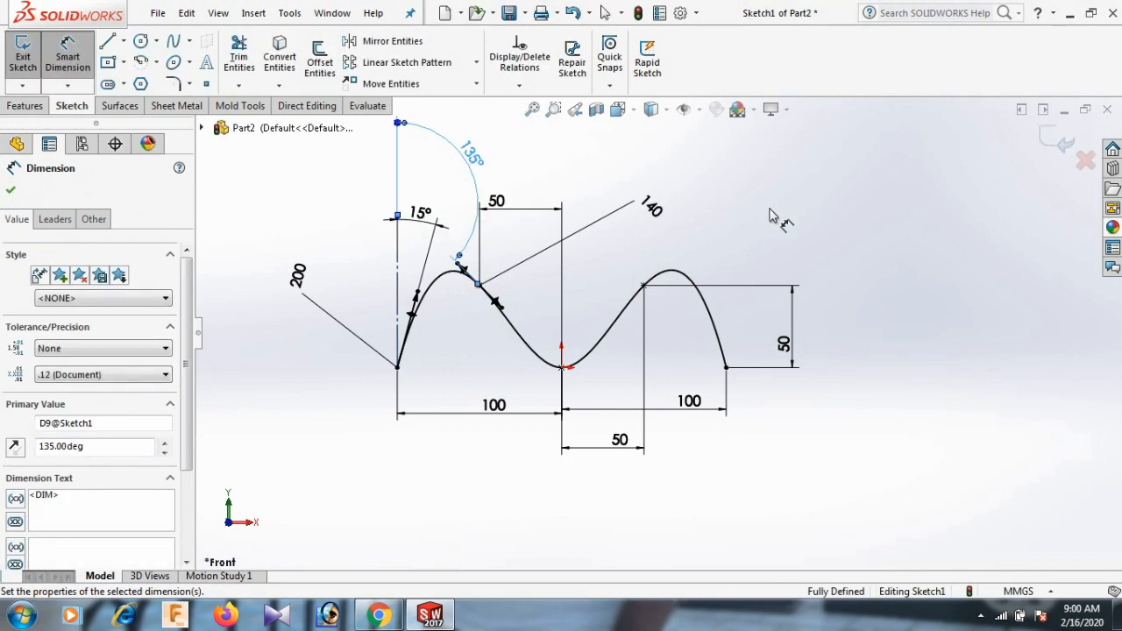
- Dimension the tangent handle at the spline's middle point on the origin with a length of 100 mm
click(561, 368)
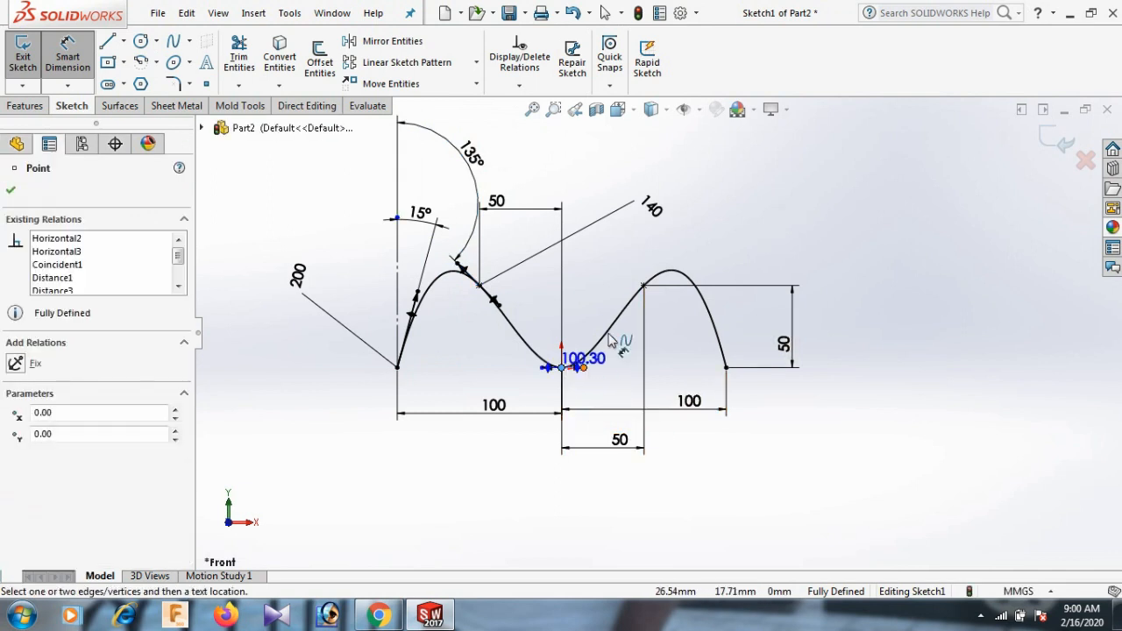
click(644, 285)
click(627, 270)
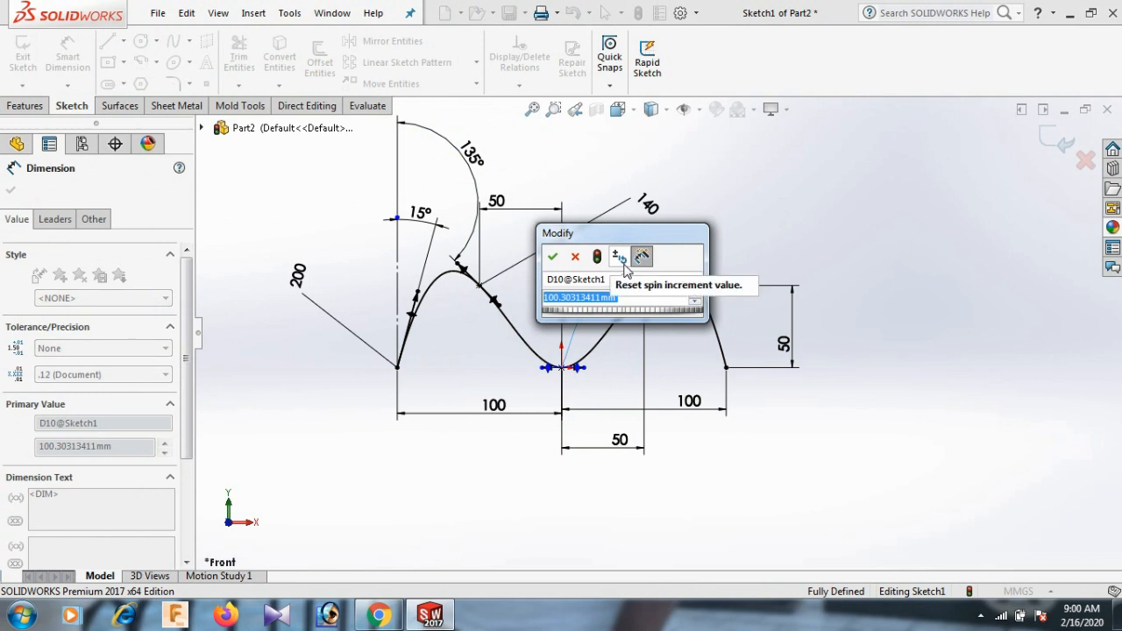
text(100)
key(Return)
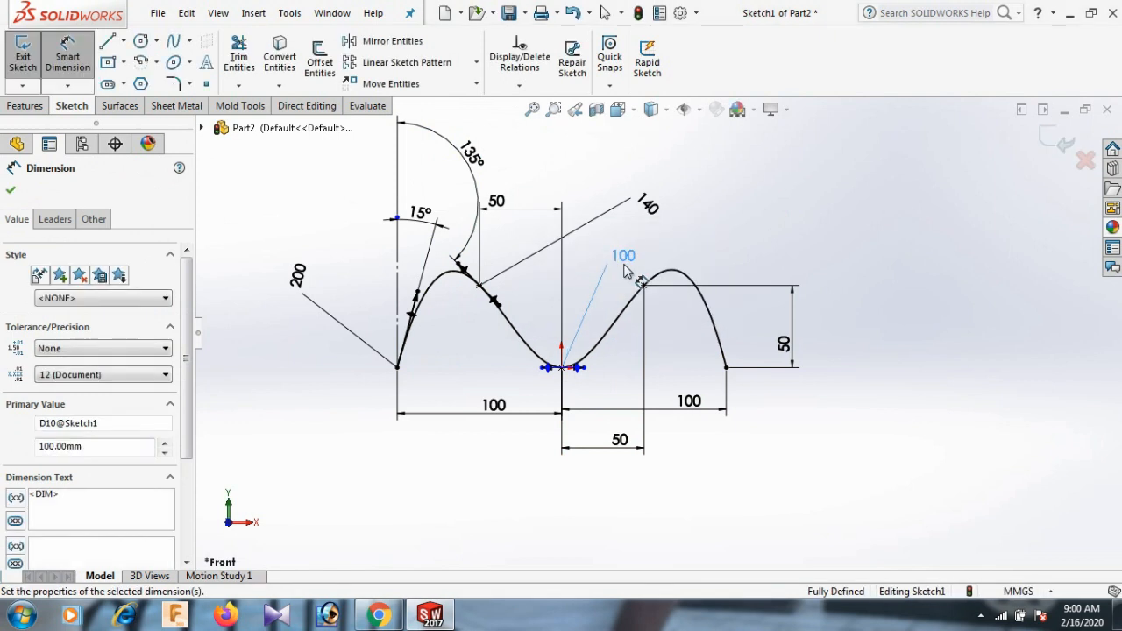
click(865, 236)
- Tilt the tangent handle at the origin point to test its freedom and constrain it with a Horizontal relation
right_click(865, 235)
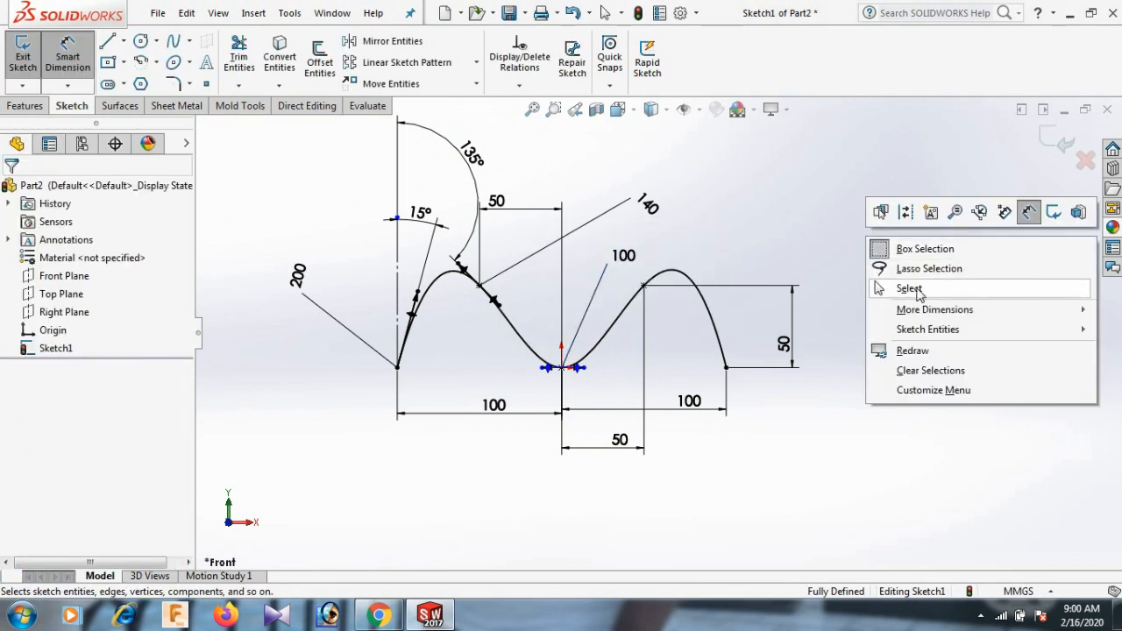
click(918, 289)
drag(587, 368, 578, 401)
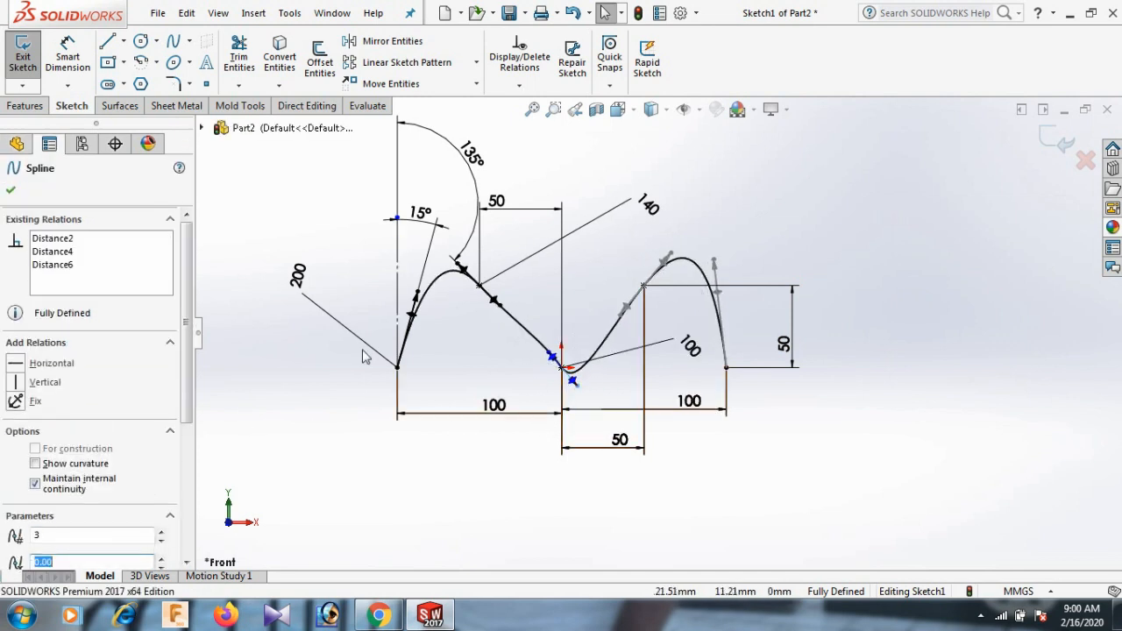
click(18, 363)
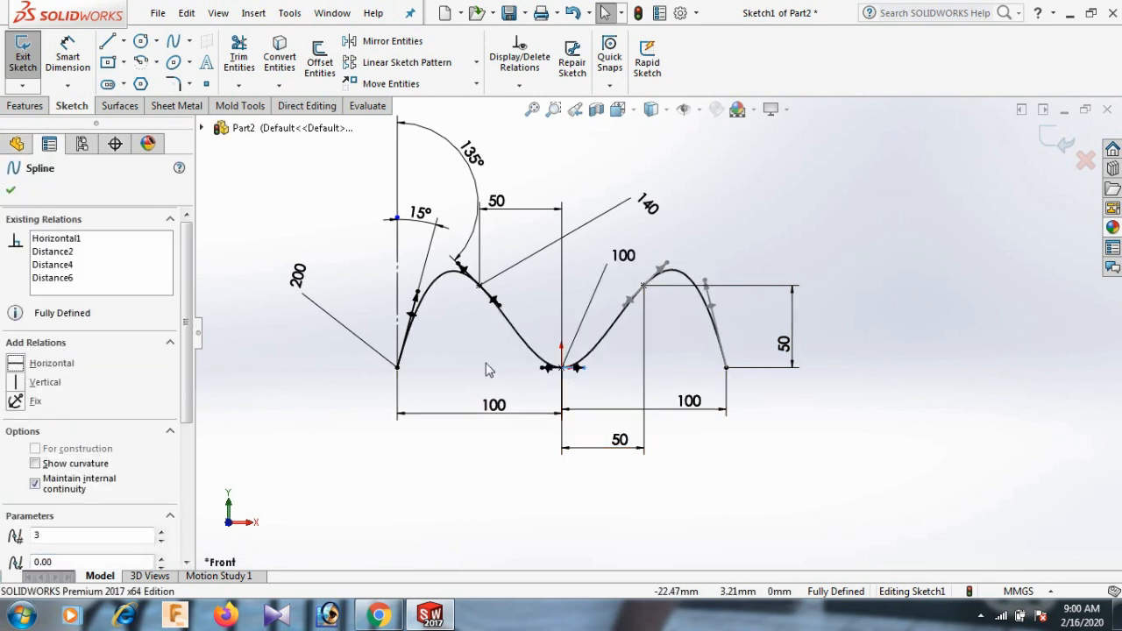
click(878, 338)
- Dimension the tangent handle at the spline point on the right hump with a length of 145 mm
right_drag(935, 427, 931, 350)
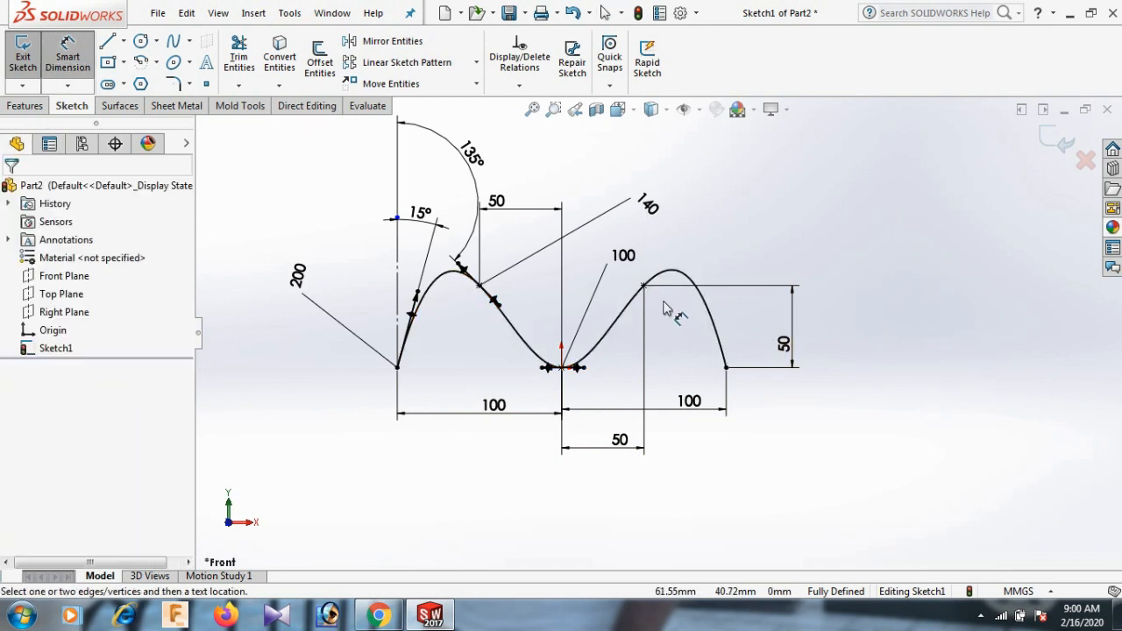
click(645, 289)
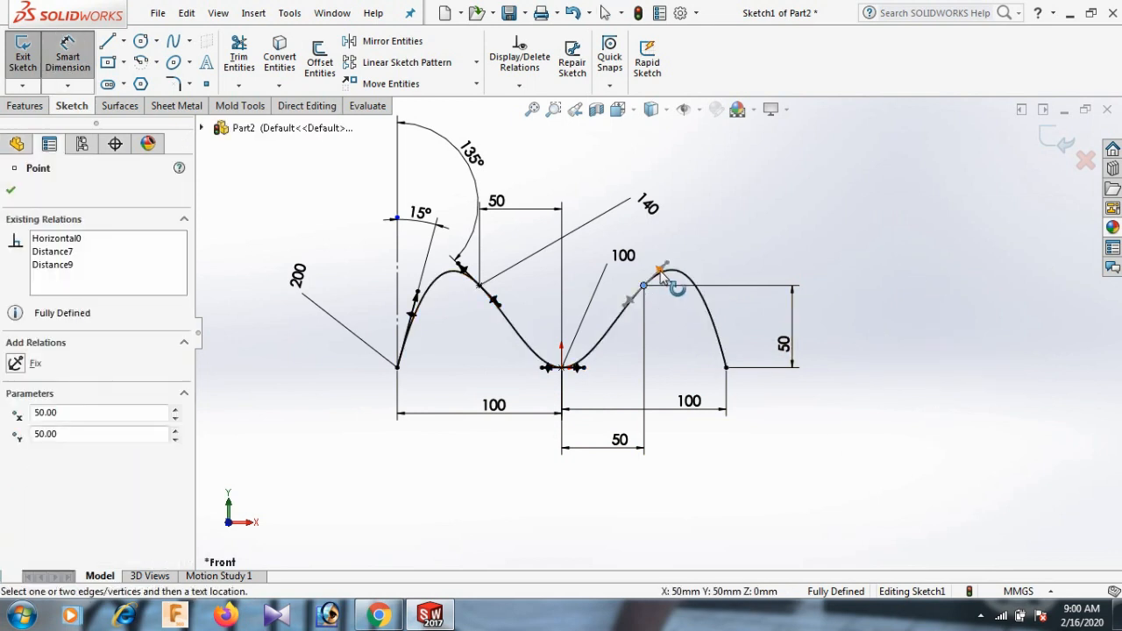
click(663, 267)
click(775, 189)
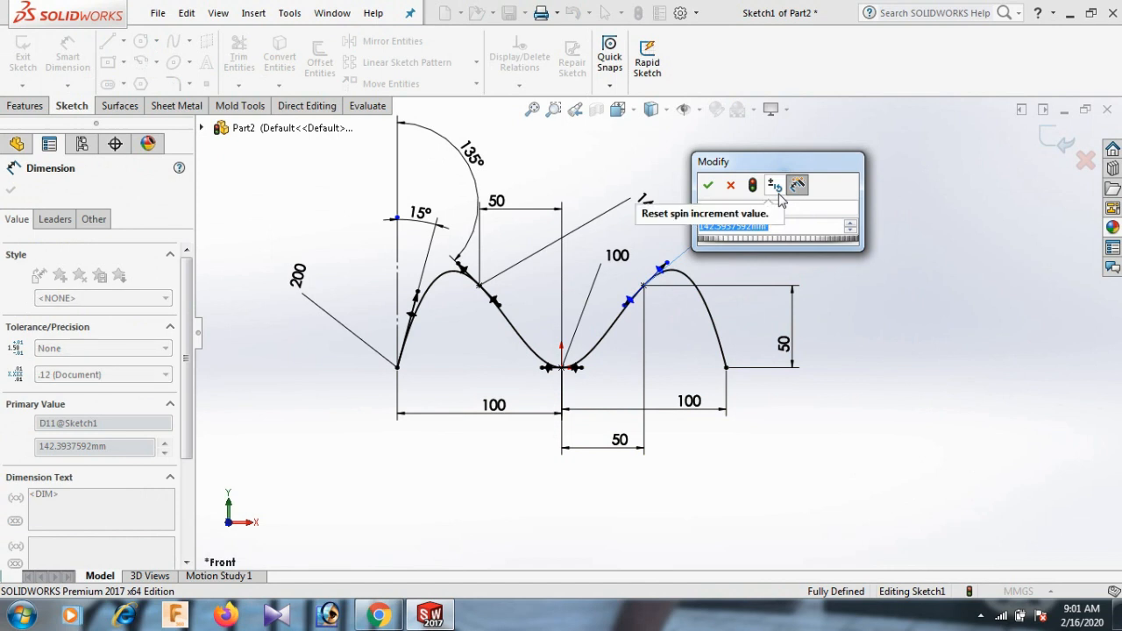
text(145)
key(Return)
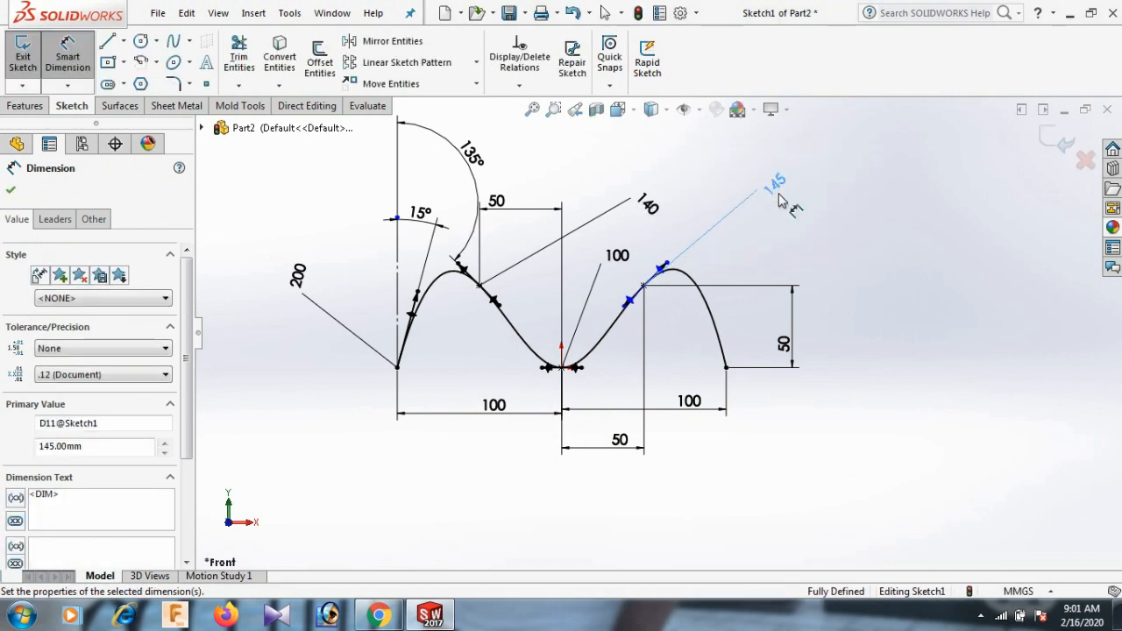
click(827, 237)
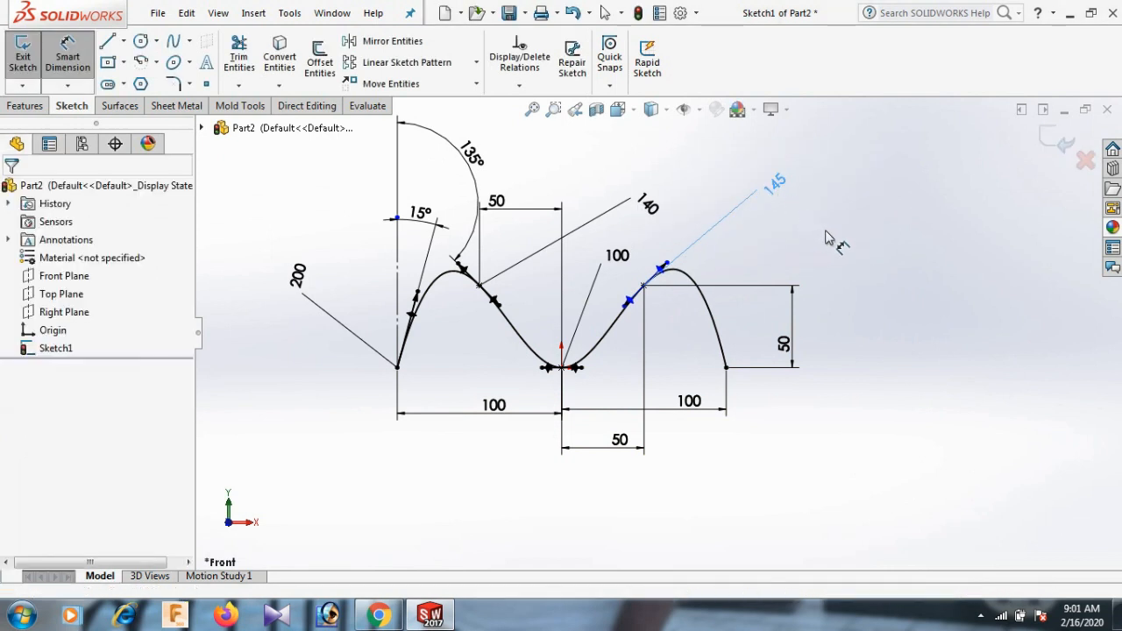
- Dimension the angle between the right hump point's tangent handle and the vertical construction line as 45°
click(664, 269)
click(399, 265)
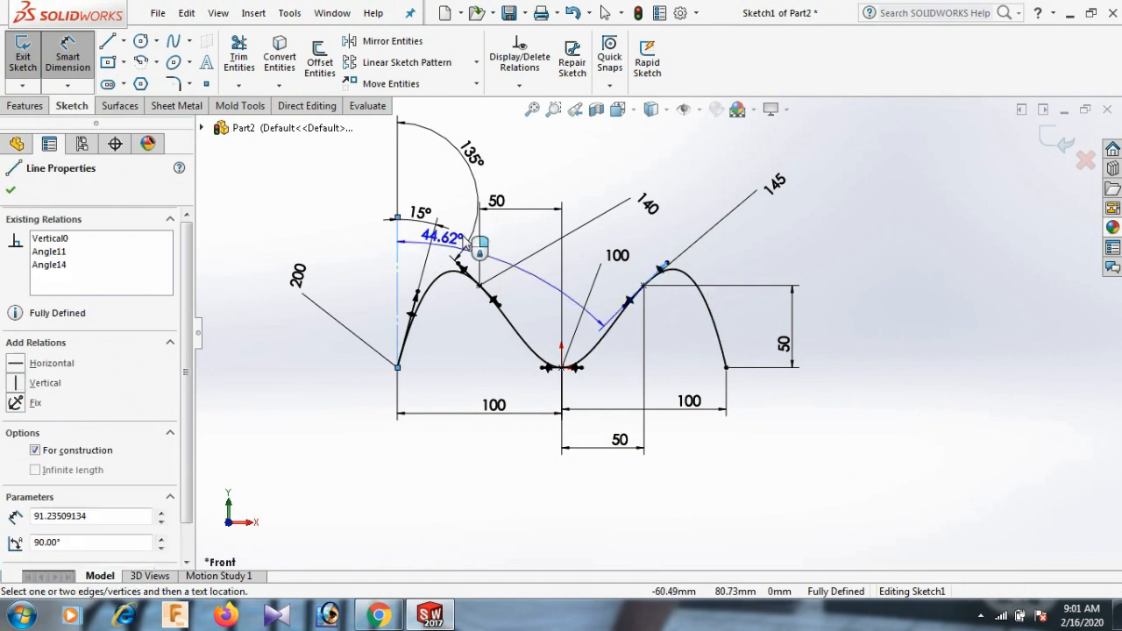
click(631, 175)
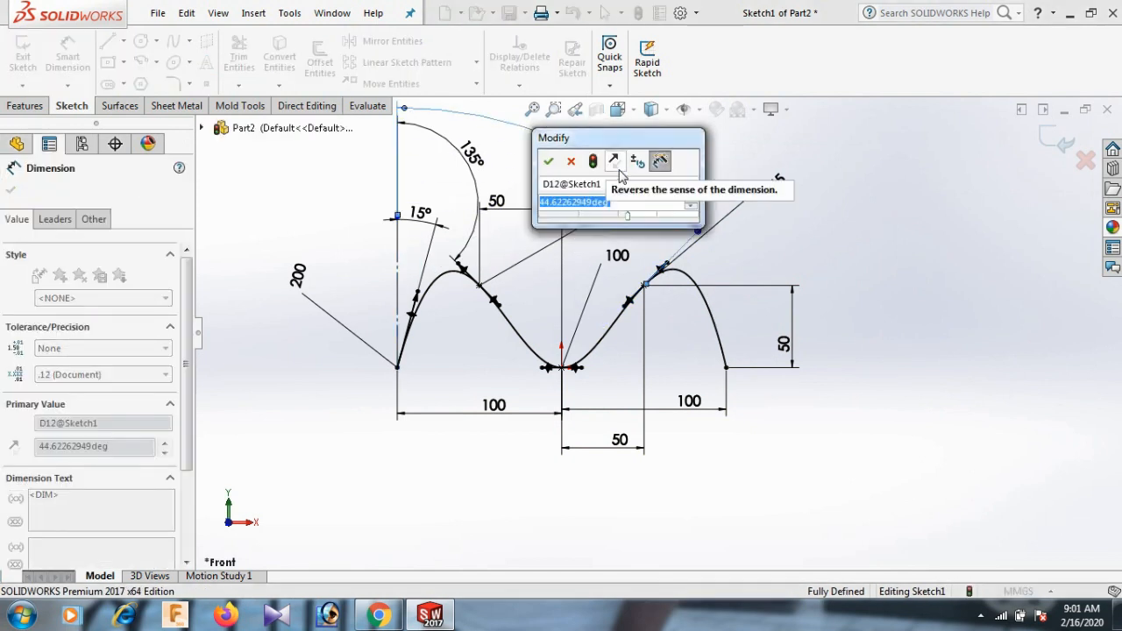
text(45)
key(Return)
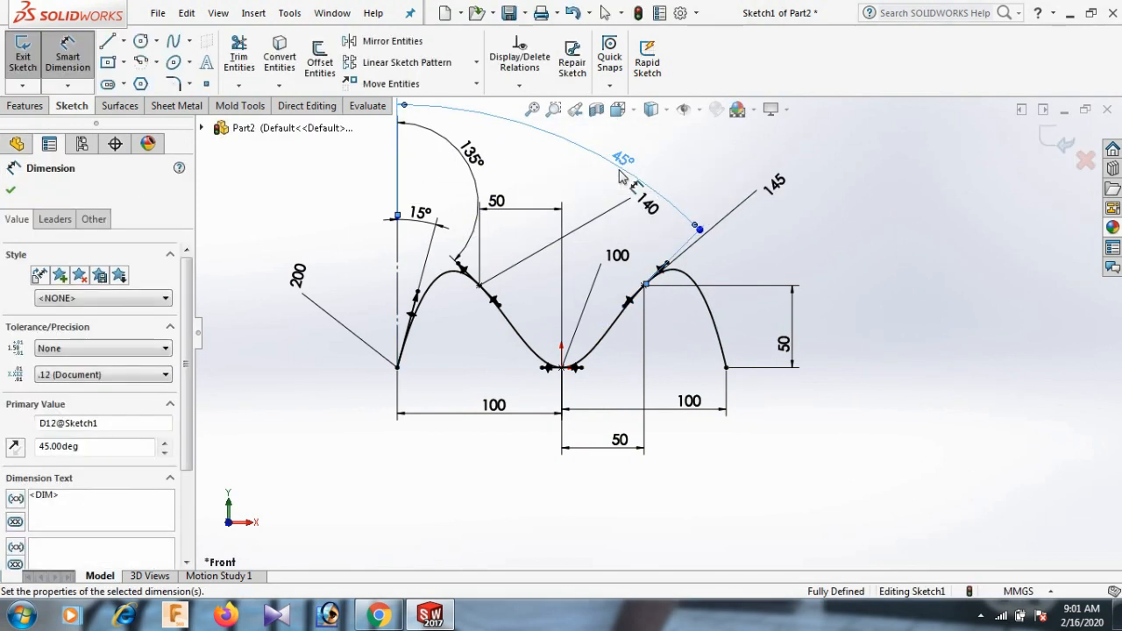
click(892, 278)
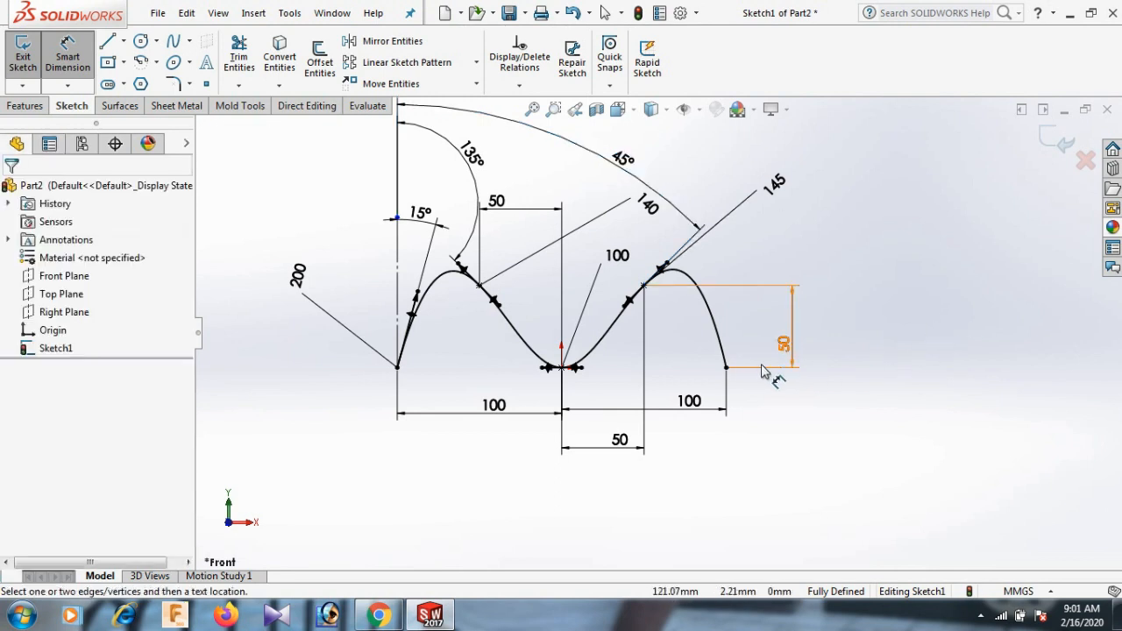
- Dimension the tangent handle at the spline's right endpoint with a length of 200 mm
click(726, 369)
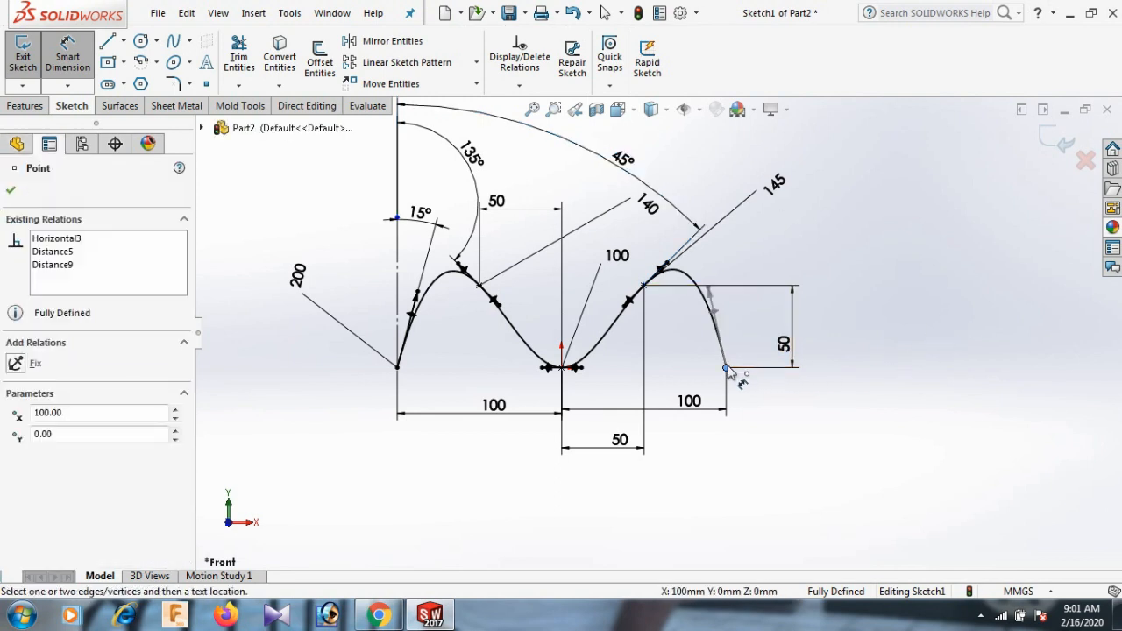
click(712, 309)
click(876, 226)
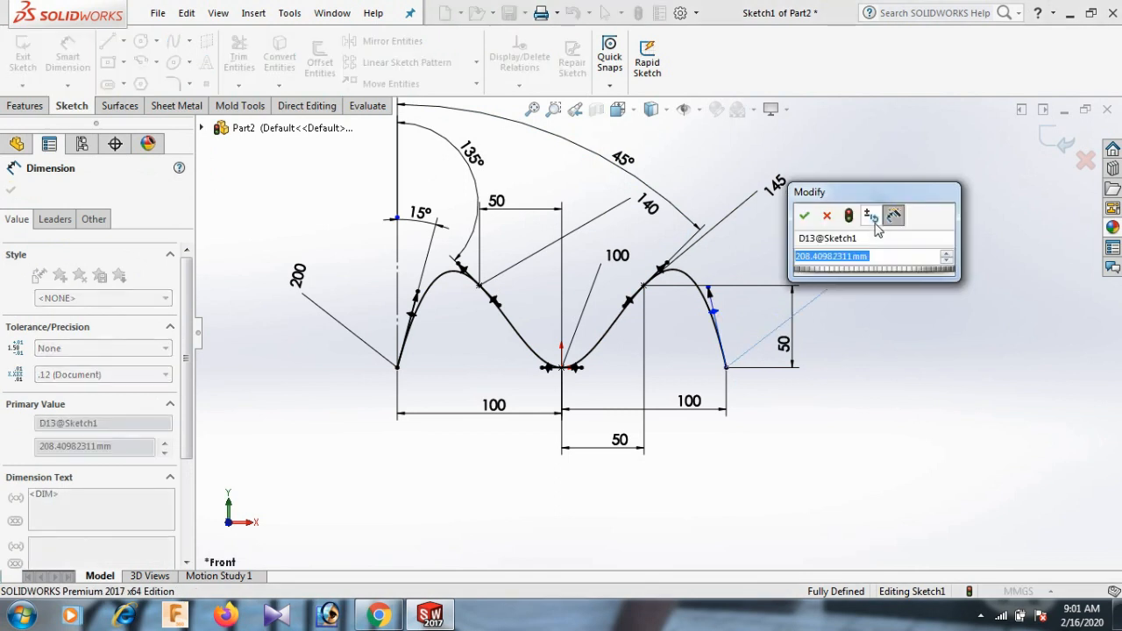
text(200)
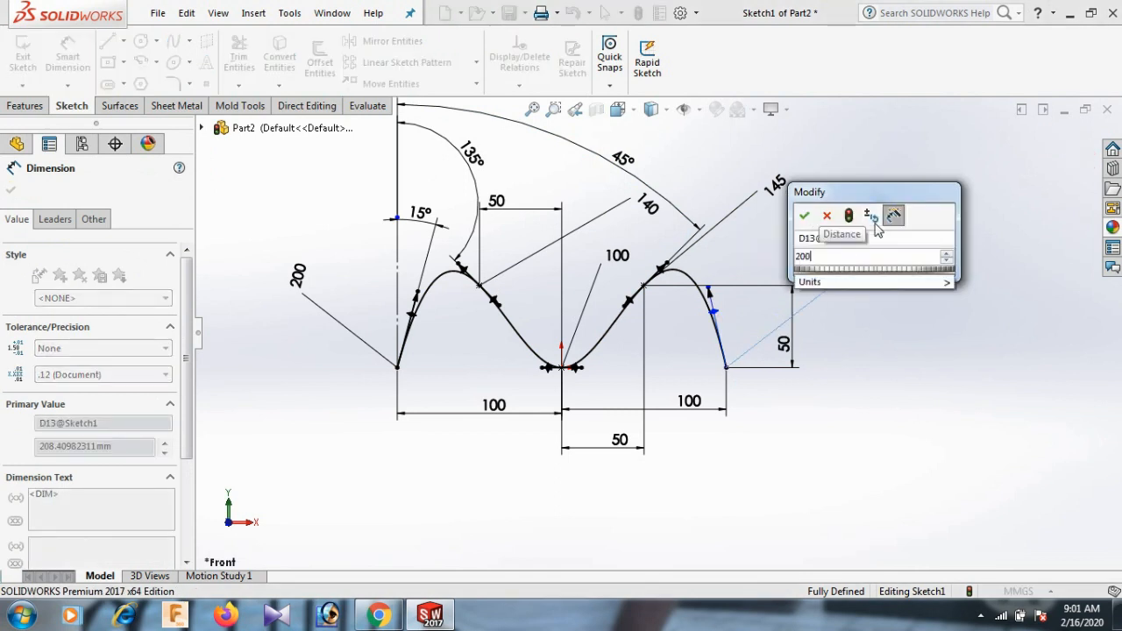
key(Return)
click(833, 429)
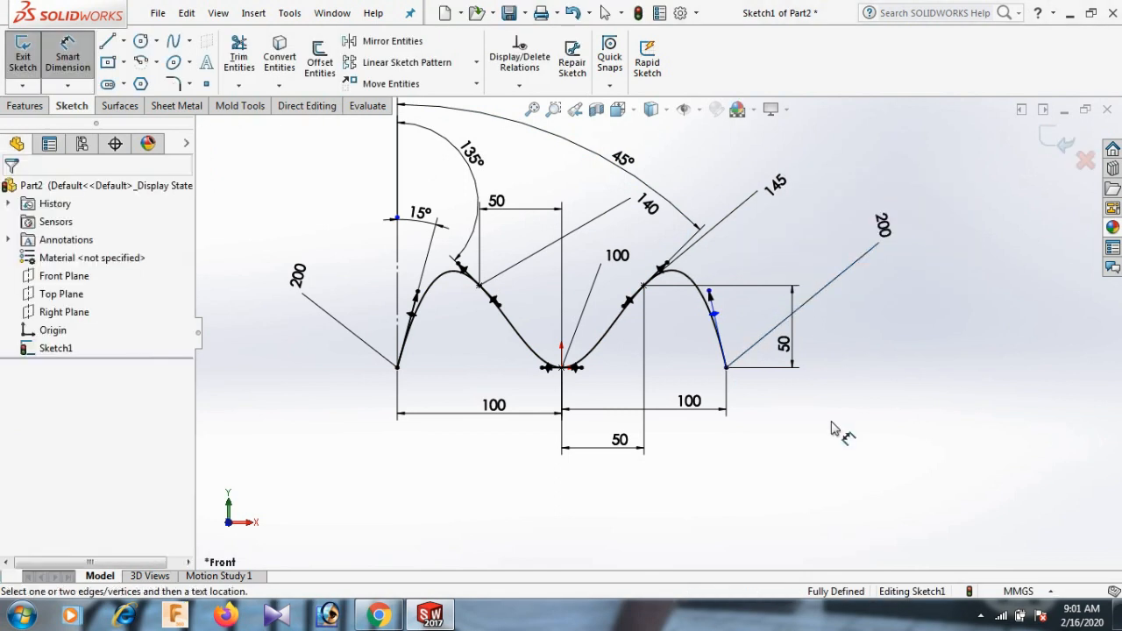
- Dimension the angle between the right endpoint's tangent handle and the vertical construction line as 10°
click(716, 316)
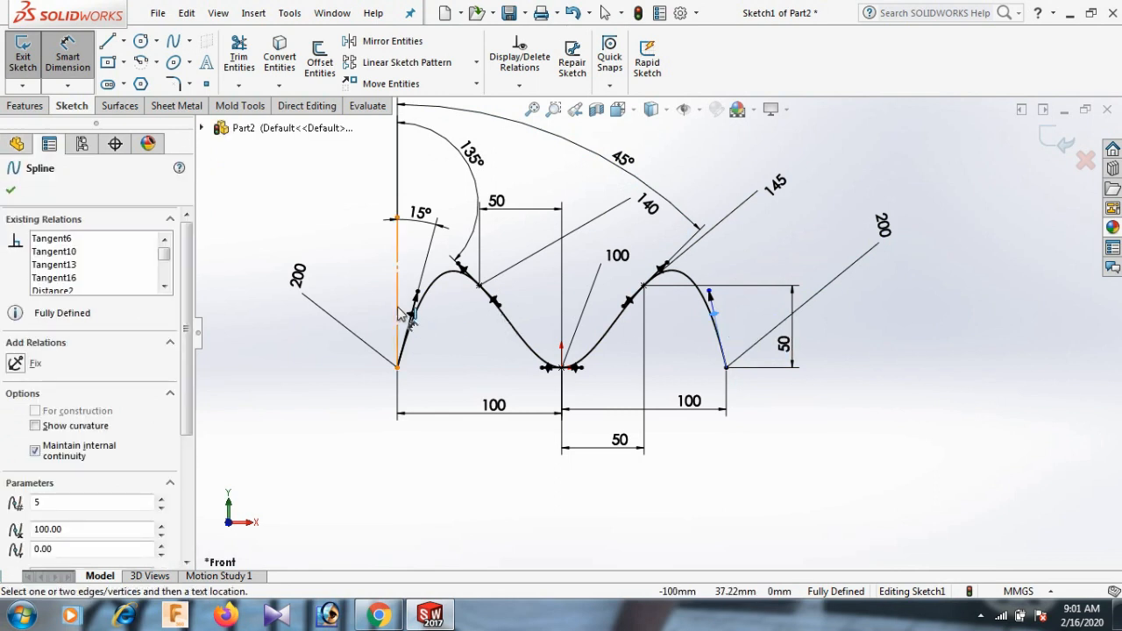
click(399, 309)
click(589, 517)
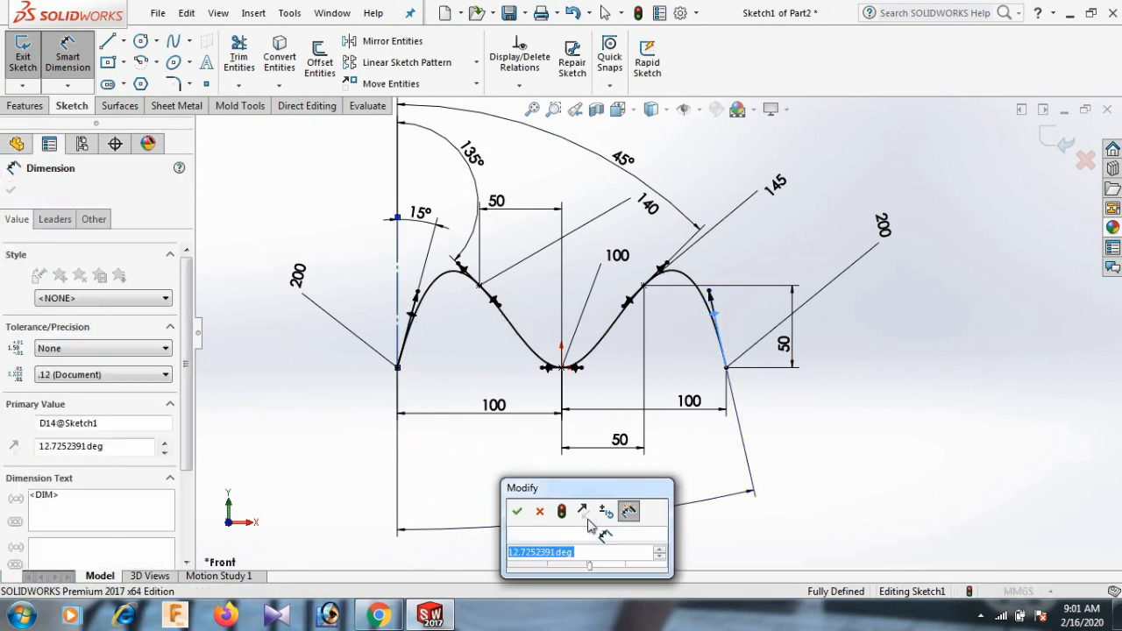
text(10)
key(Return)
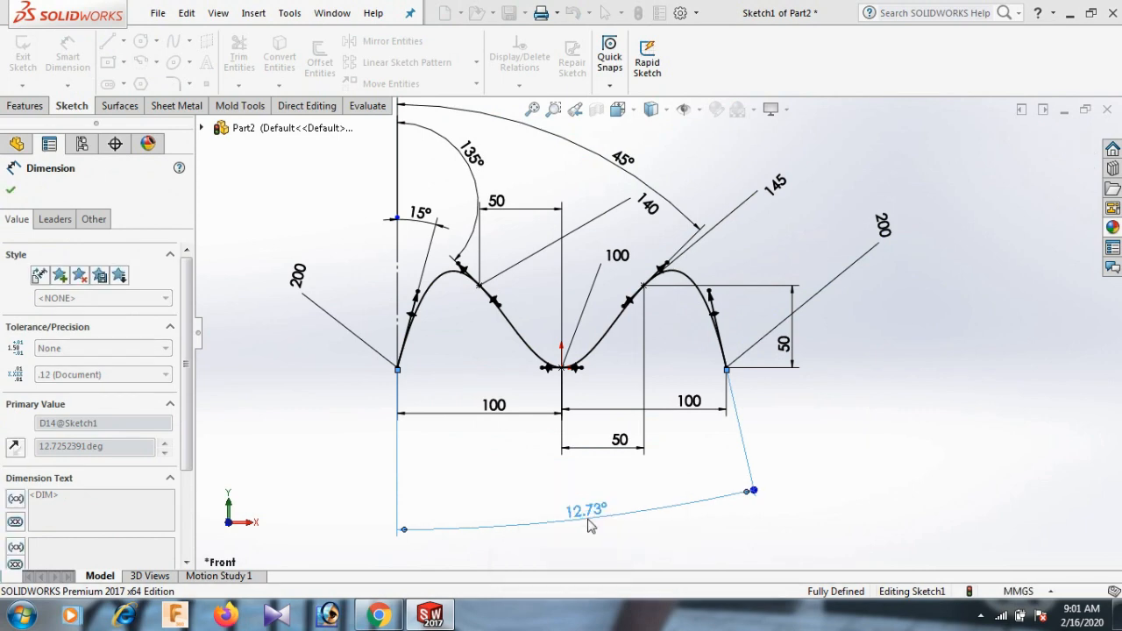
click(800, 455)
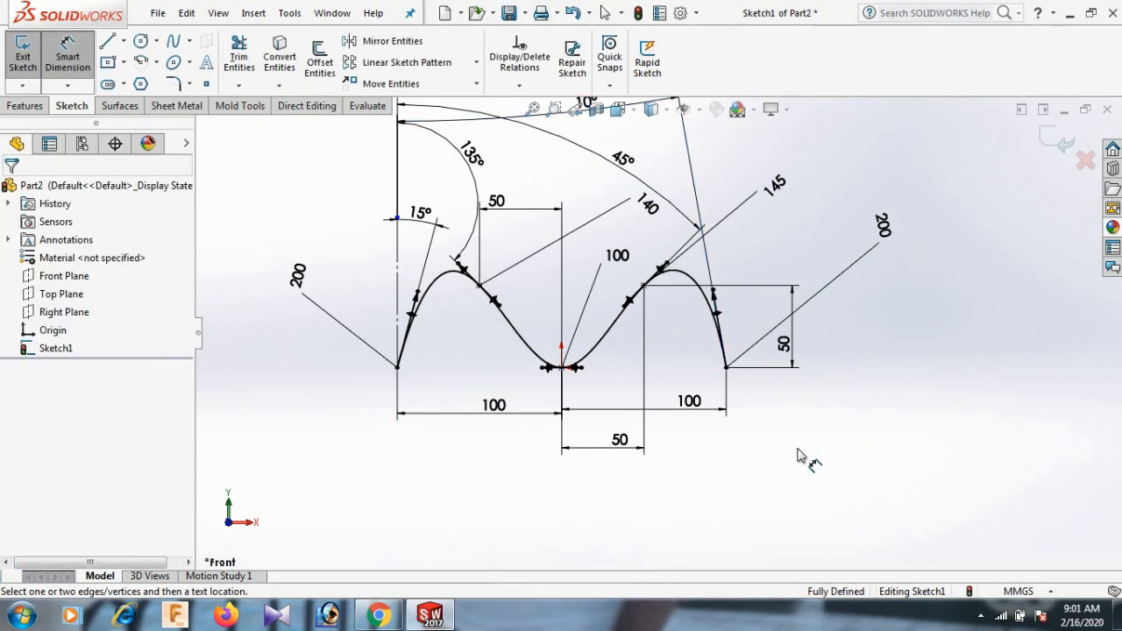
- End dimensioning and move the right endpoint's 10° angle dimension from above the spline to below all other dimensions
scroll(800, 454, up, 3)
right_click(817, 423)
click(867, 473)
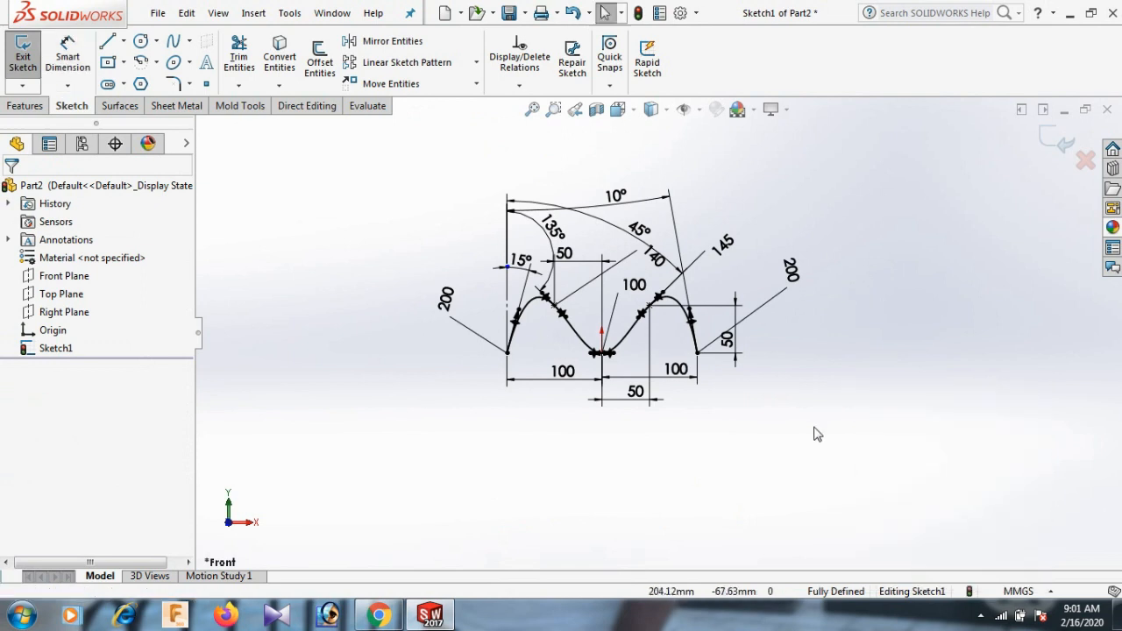
scroll(550, 276, down, 2)
drag(644, 175, 668, 508)
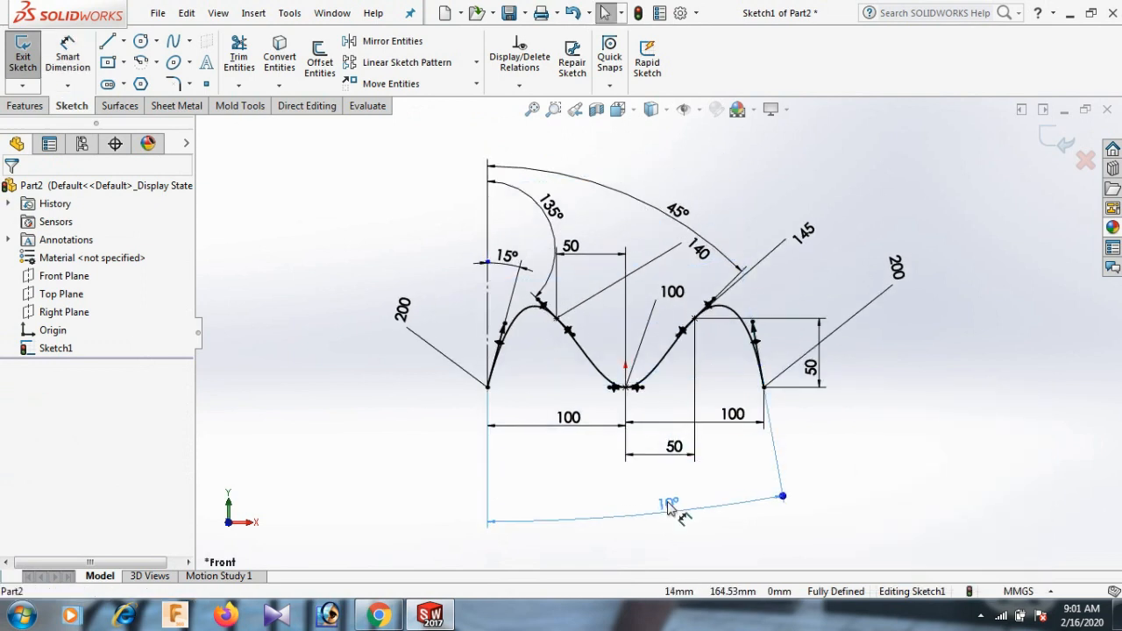
click(902, 494)
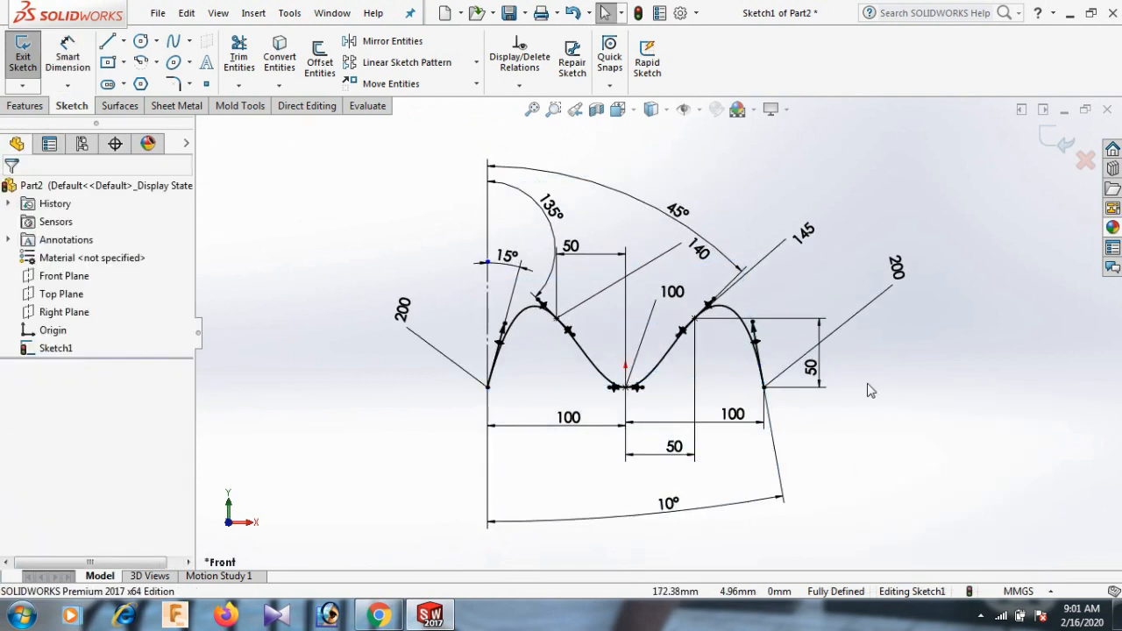
click(753, 329)
click(708, 306)
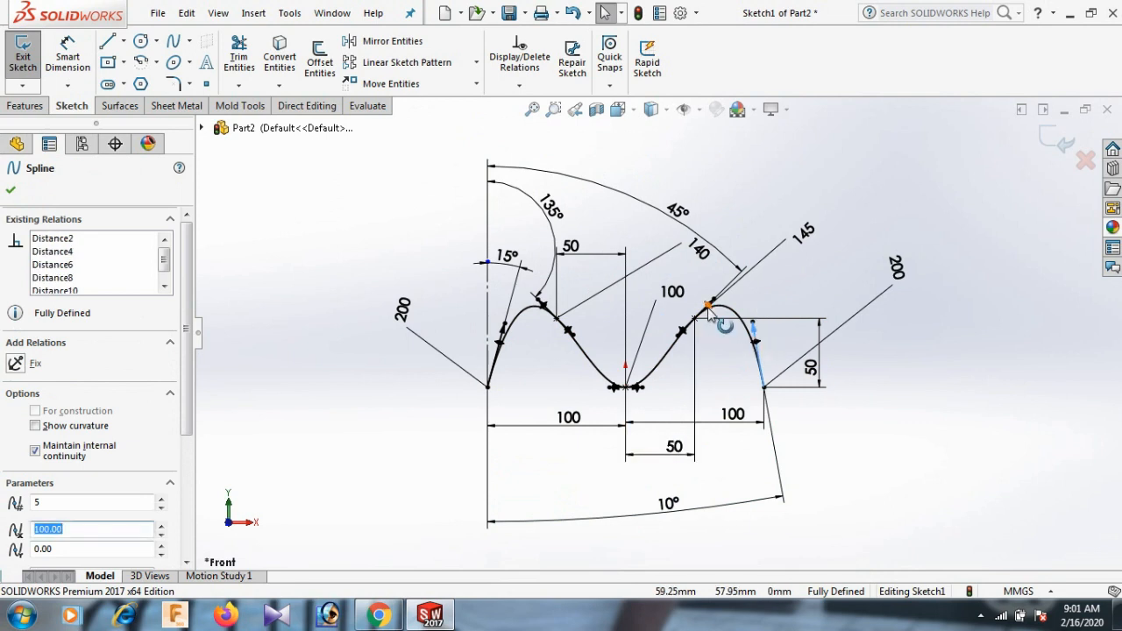
click(926, 441)
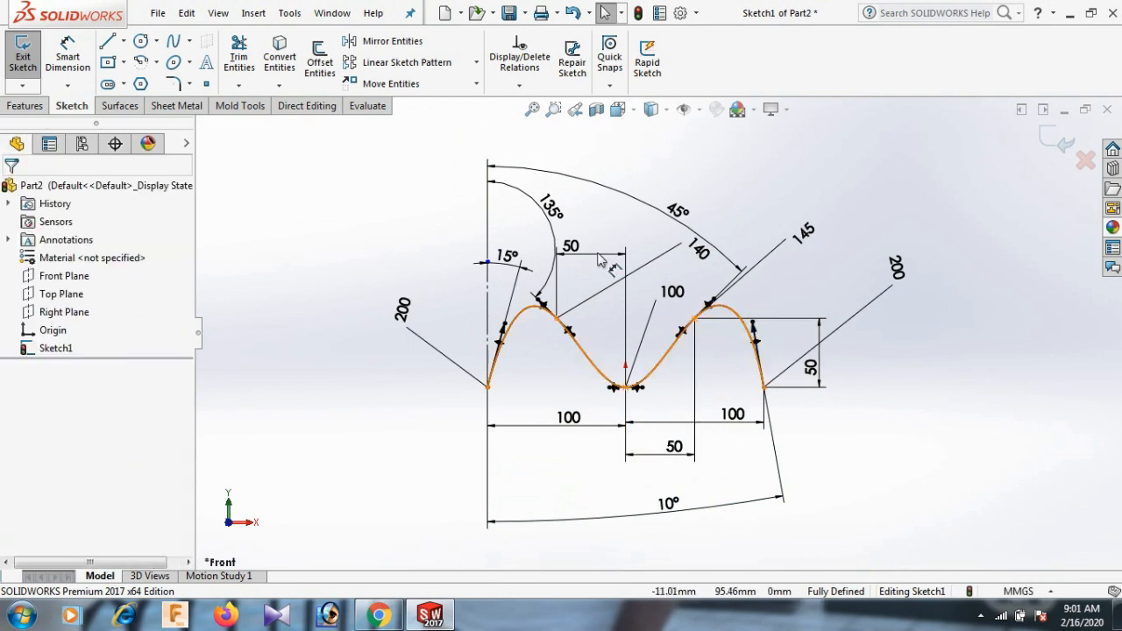
- Move the left endpoint's 15° angle text outside the vertical construction line and lower its 200 mm handle dimension beside the endpoint
drag(513, 267, 467, 329)
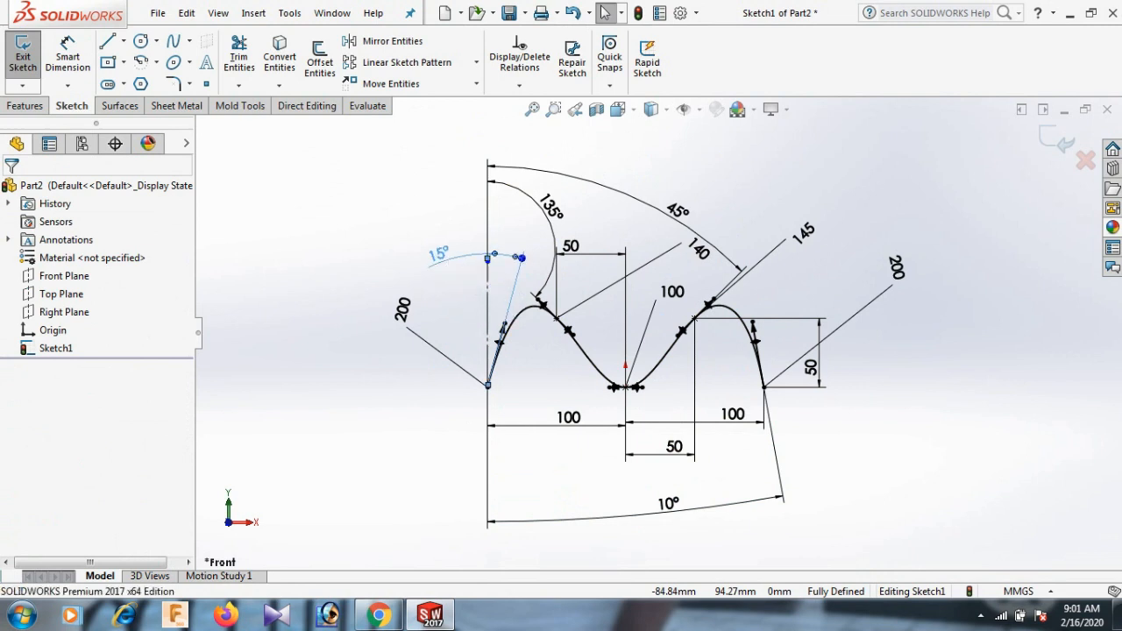
drag(401, 310, 419, 375)
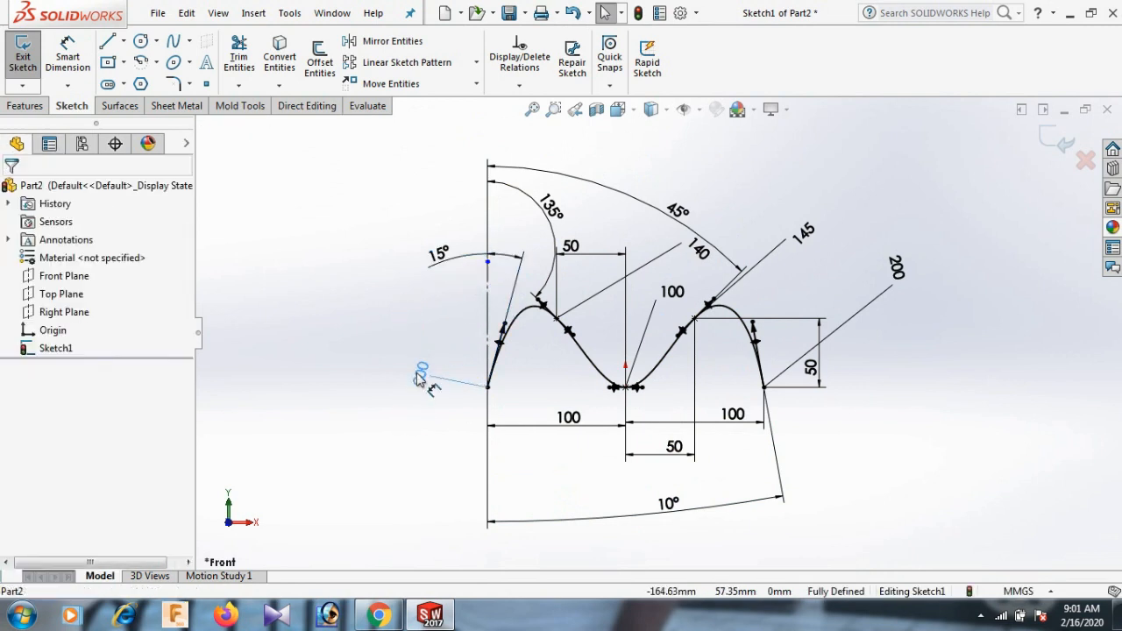
click(400, 430)
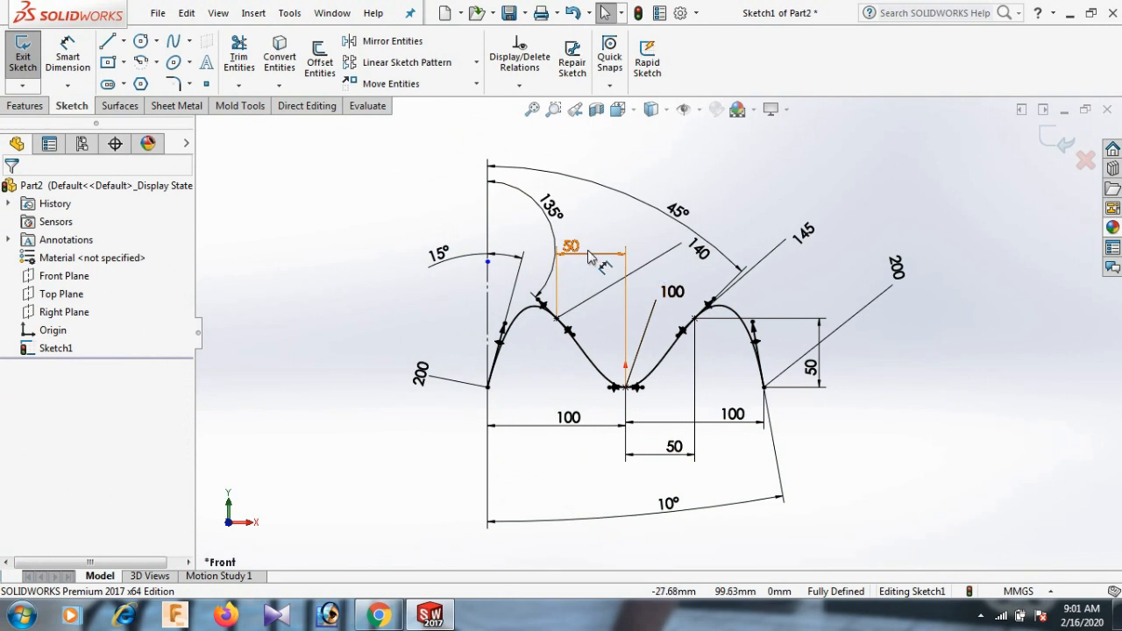
- Move the left hump point's 50 mm dimension below the spline and lower the left 100 mm dimension beneath it
drag(589, 256, 575, 467)
click(552, 501)
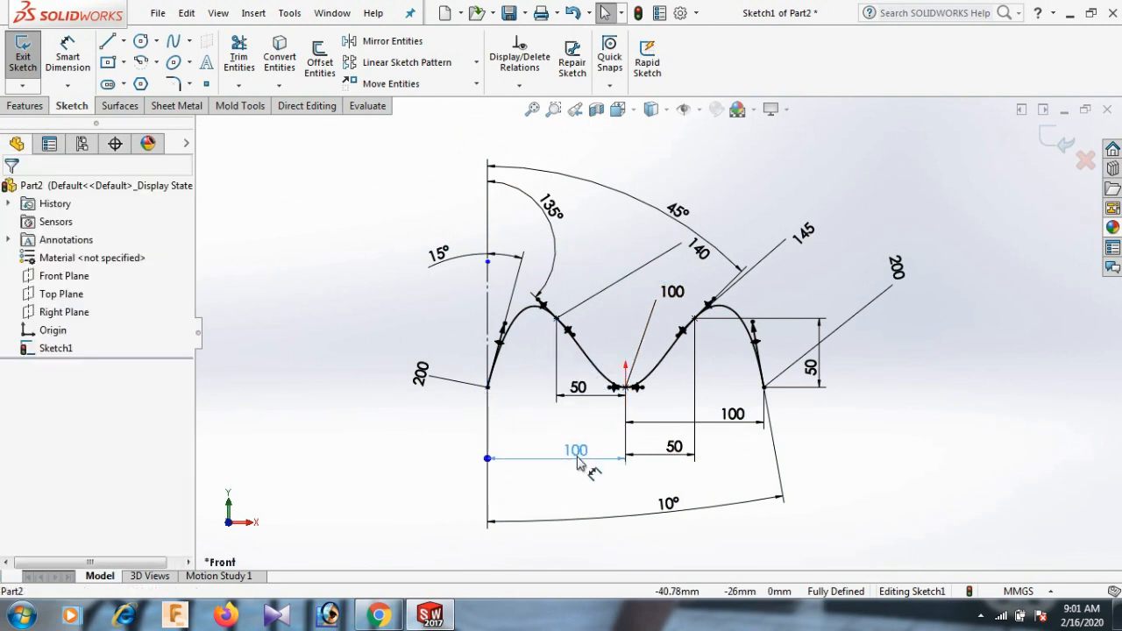
click(748, 473)
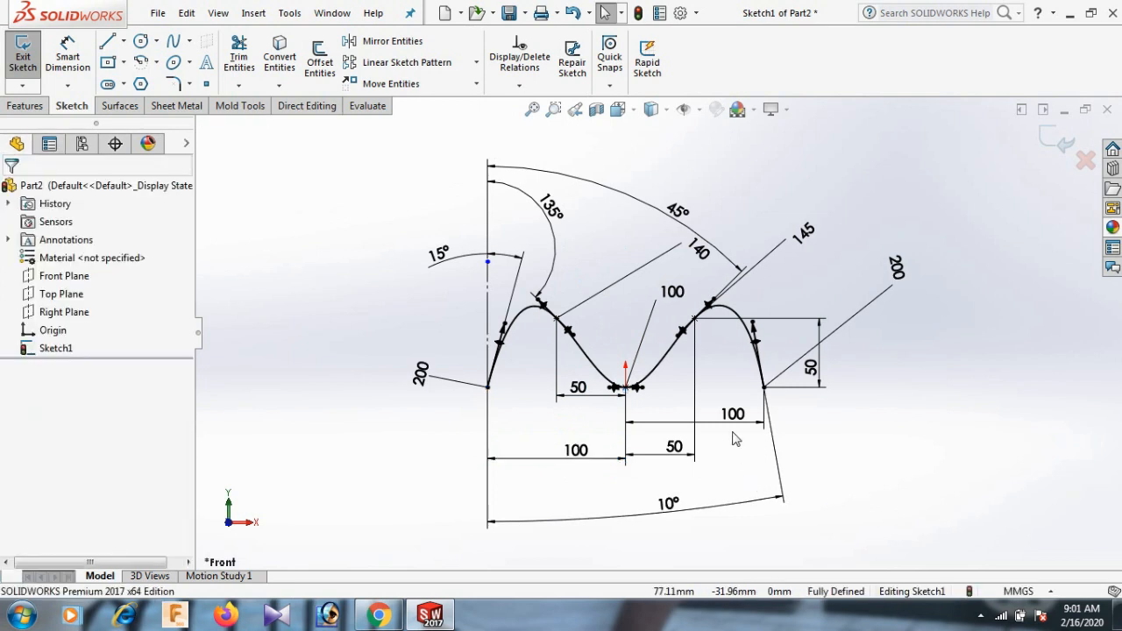
- Space out the horizontal dimensions so the right 100 mm sits beneath its 50 mm and the left 50 mm sits slightly lower
drag(754, 425, 751, 471)
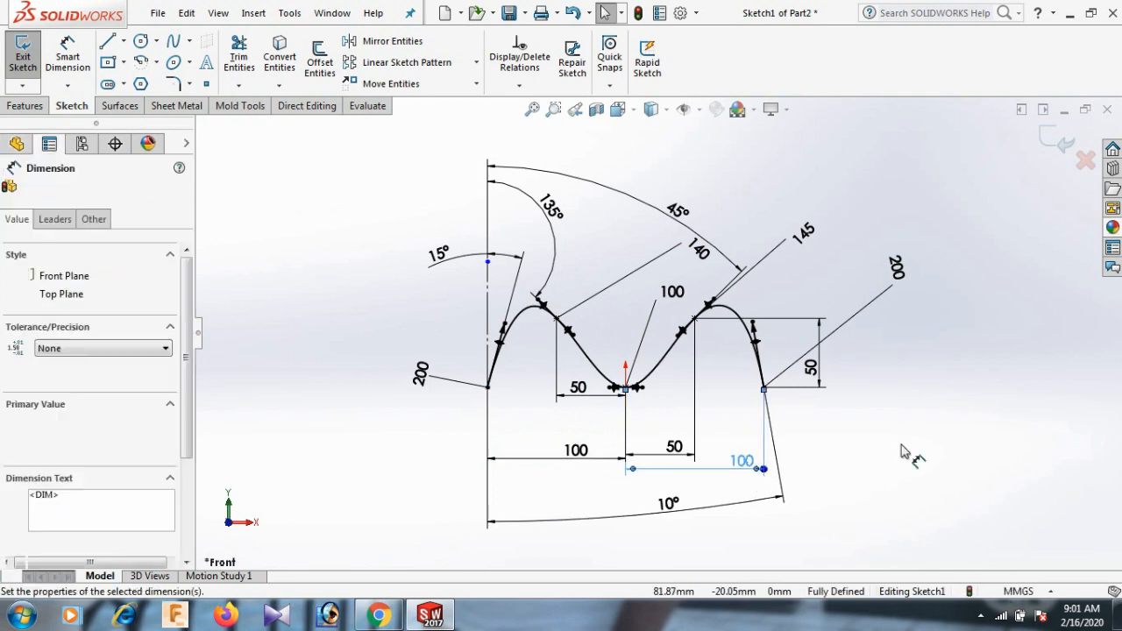
click(906, 456)
drag(683, 453, 689, 445)
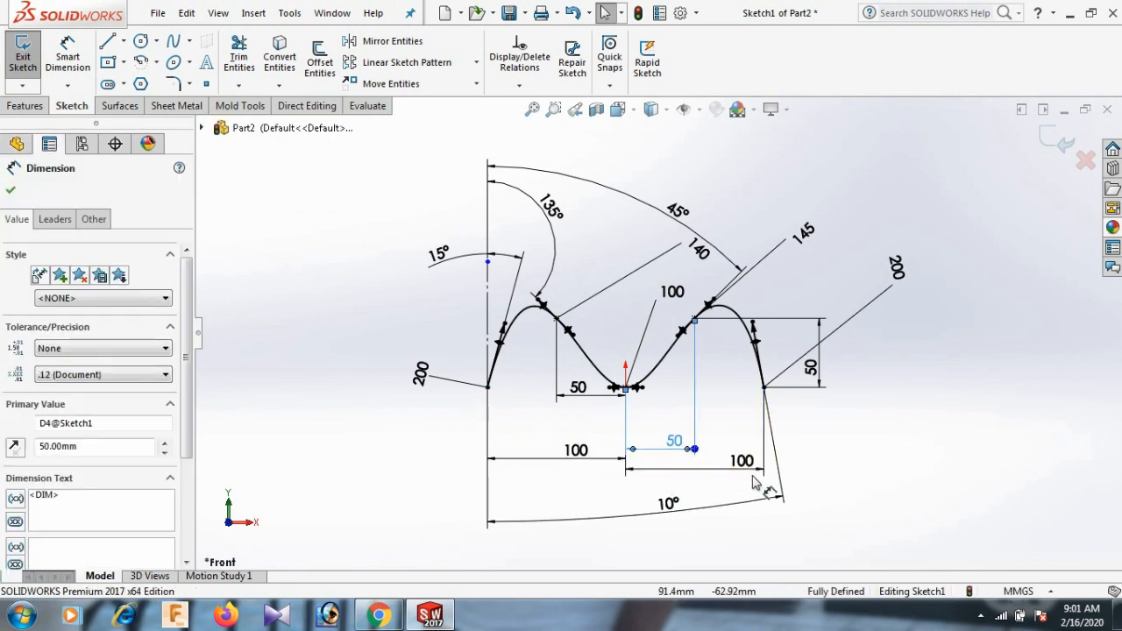
click(714, 419)
drag(577, 388, 586, 414)
click(964, 408)
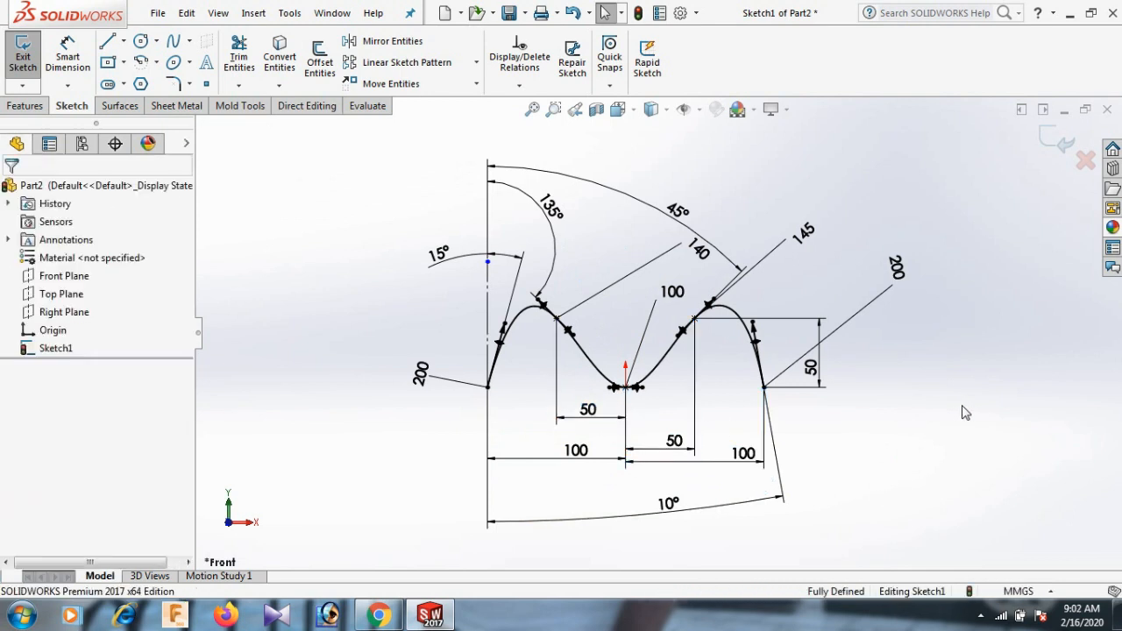
- Move the 140 mm and 100 mm tangent handle dimension texts closer to their spline points
drag(699, 252, 619, 252)
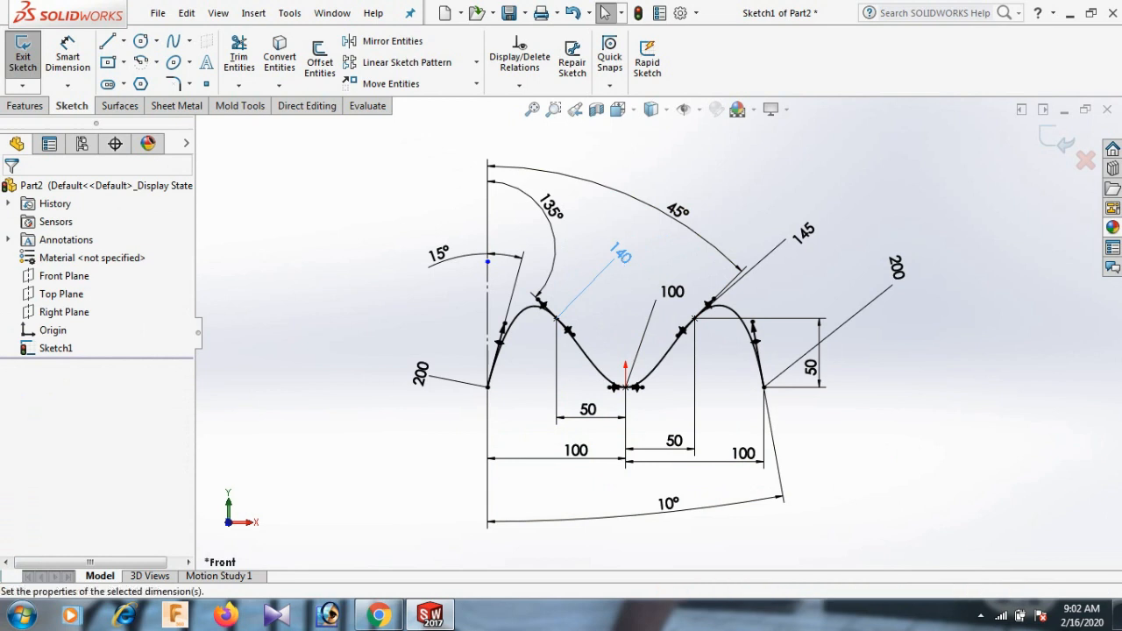
click(981, 388)
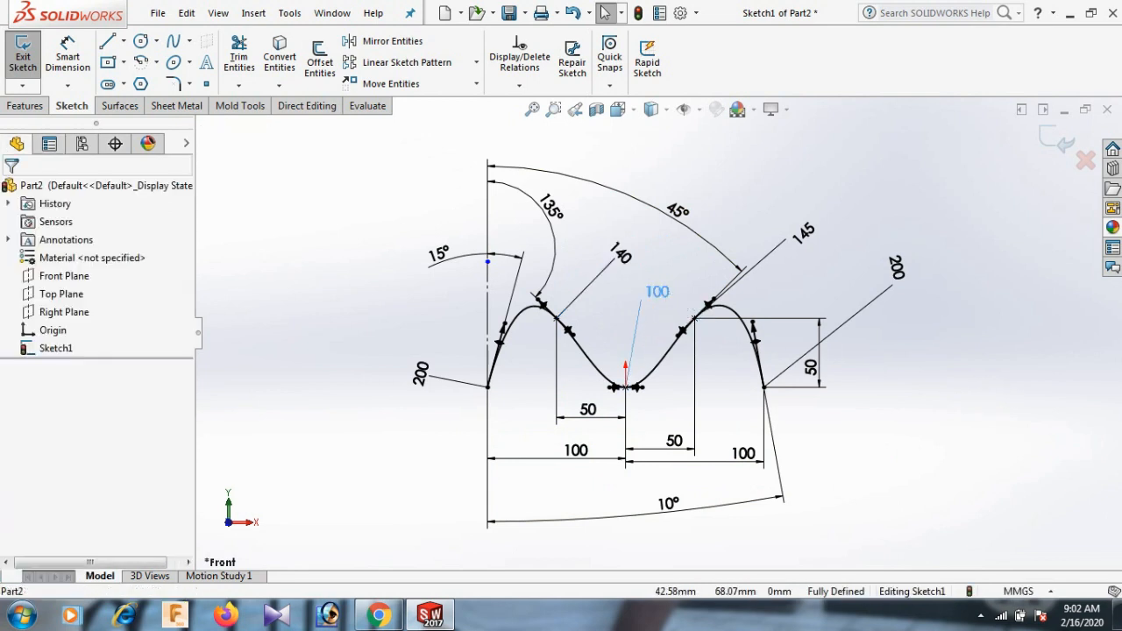
click(657, 291)
click(930, 415)
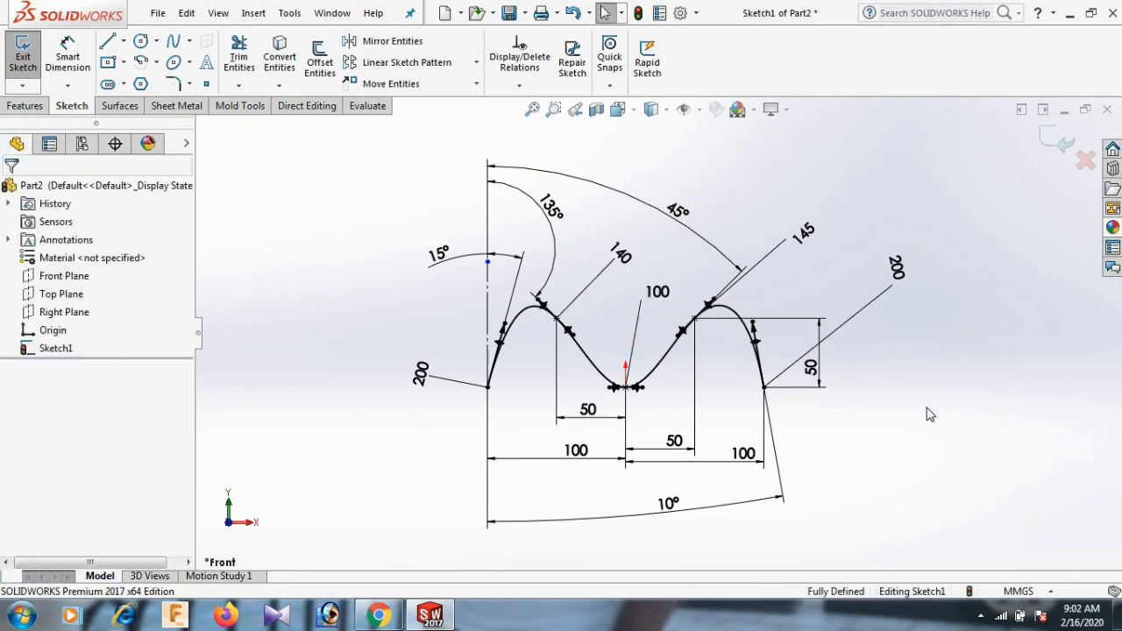
- Draw a five-vertex Bezier style spline right of the first spline, starting about 348 mm from the origin and level with it
scroll(930, 414, up, 3)
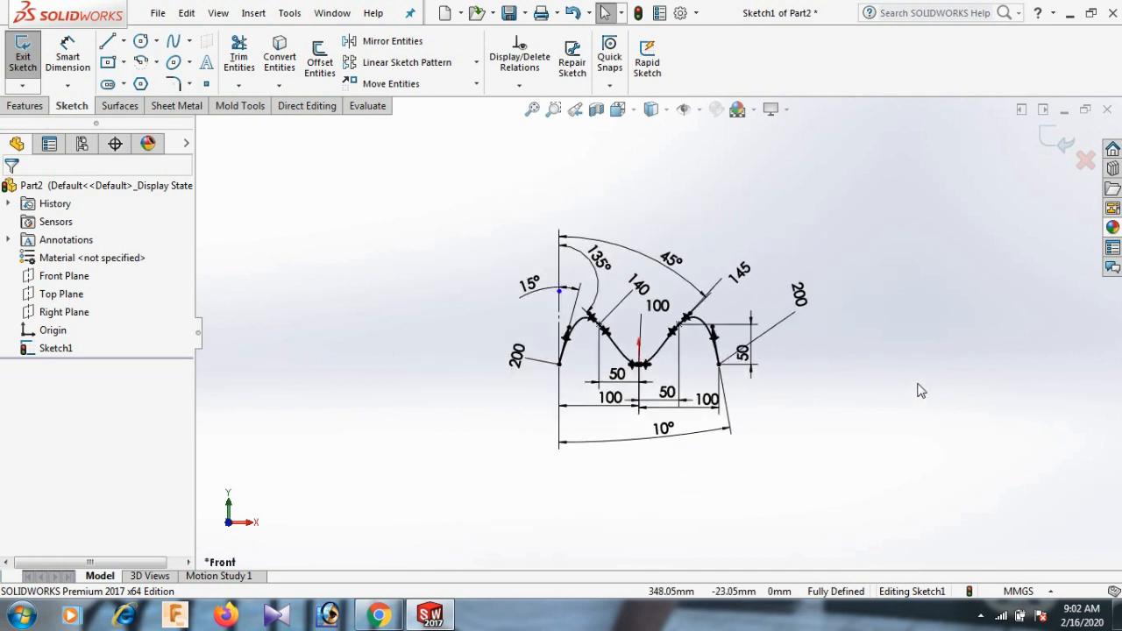
scroll(919, 387, down, 2)
scroll(918, 387, up, 1)
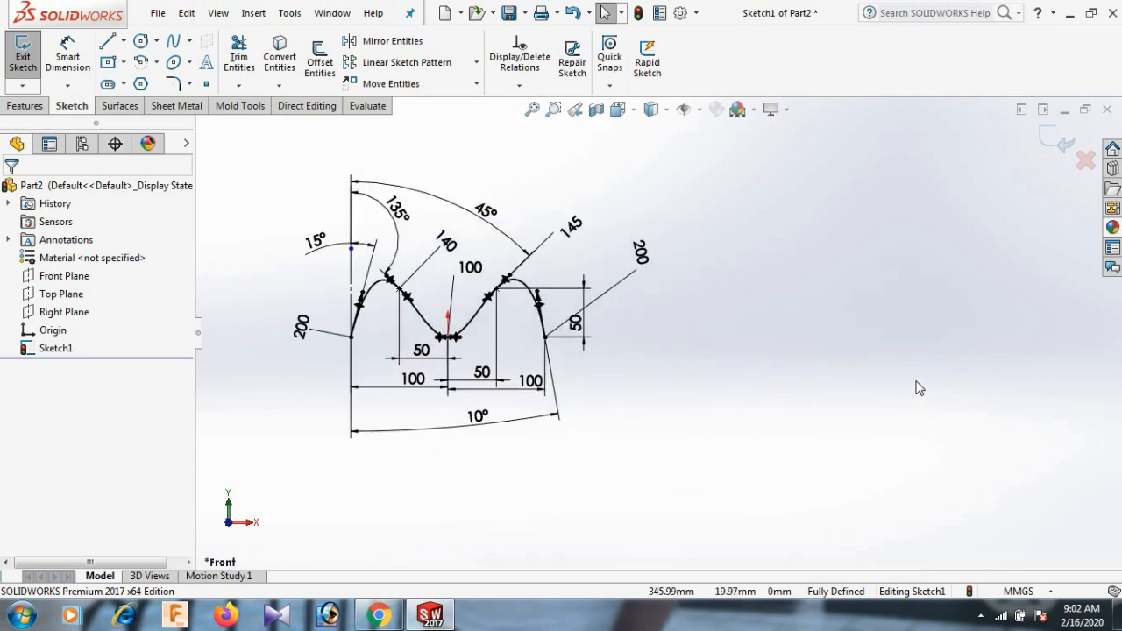
scroll(916, 387, down, 1)
scroll(917, 388, up, 1)
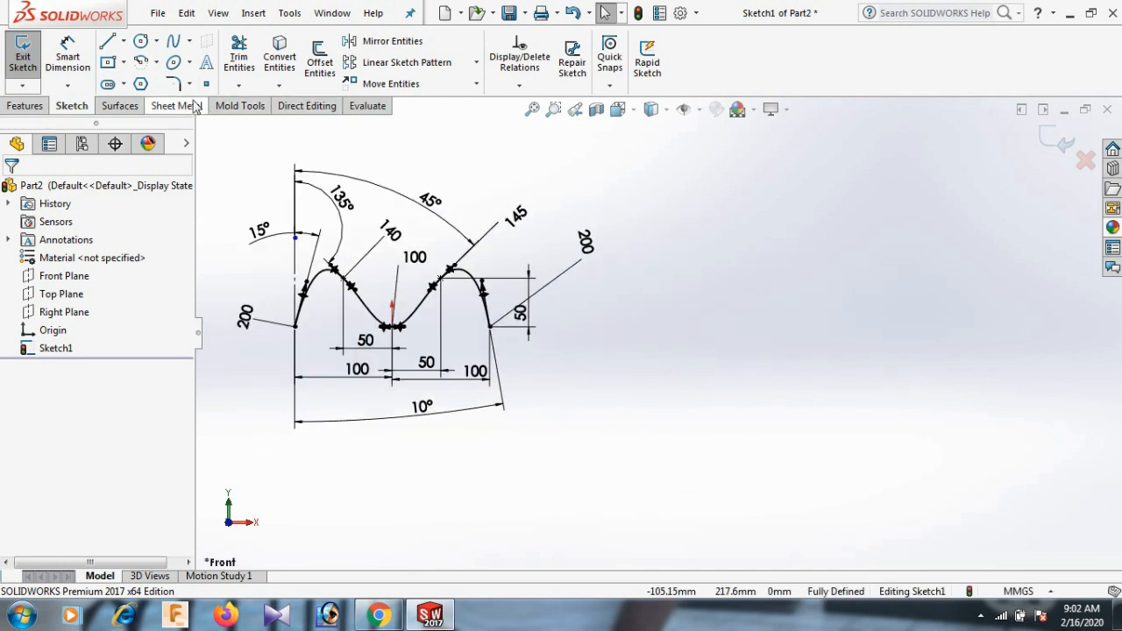
click(189, 42)
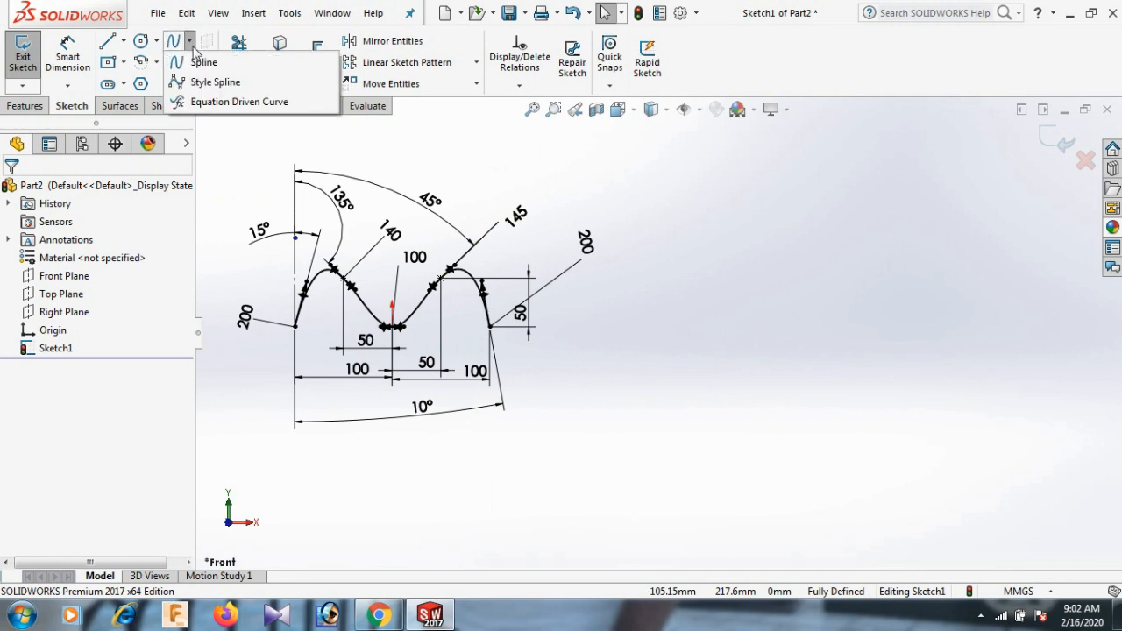
click(215, 82)
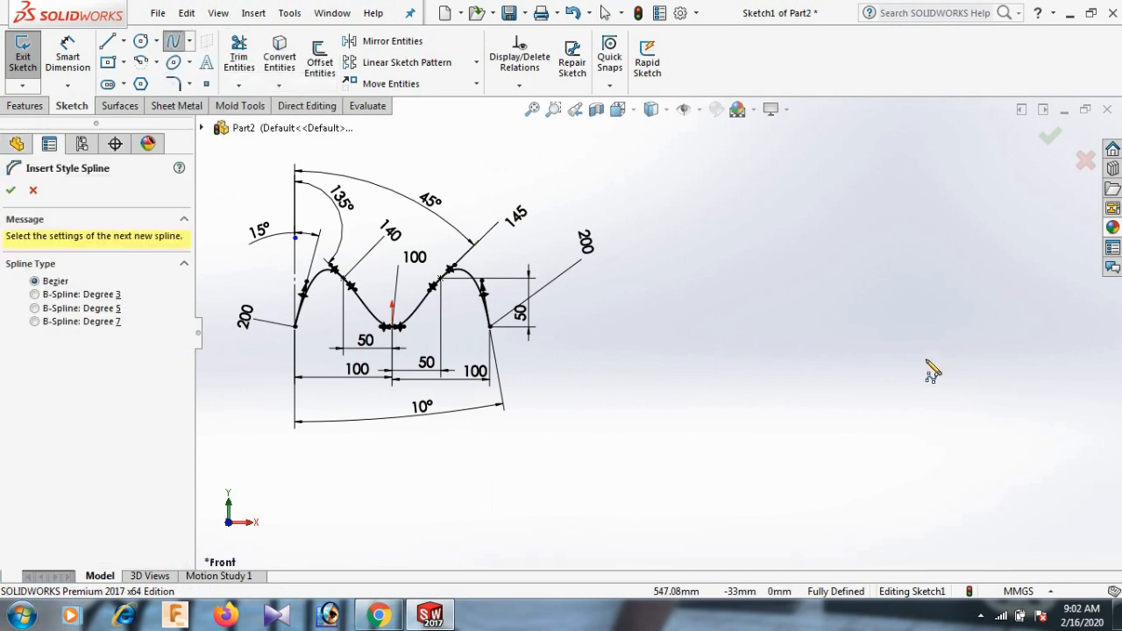
click(732, 326)
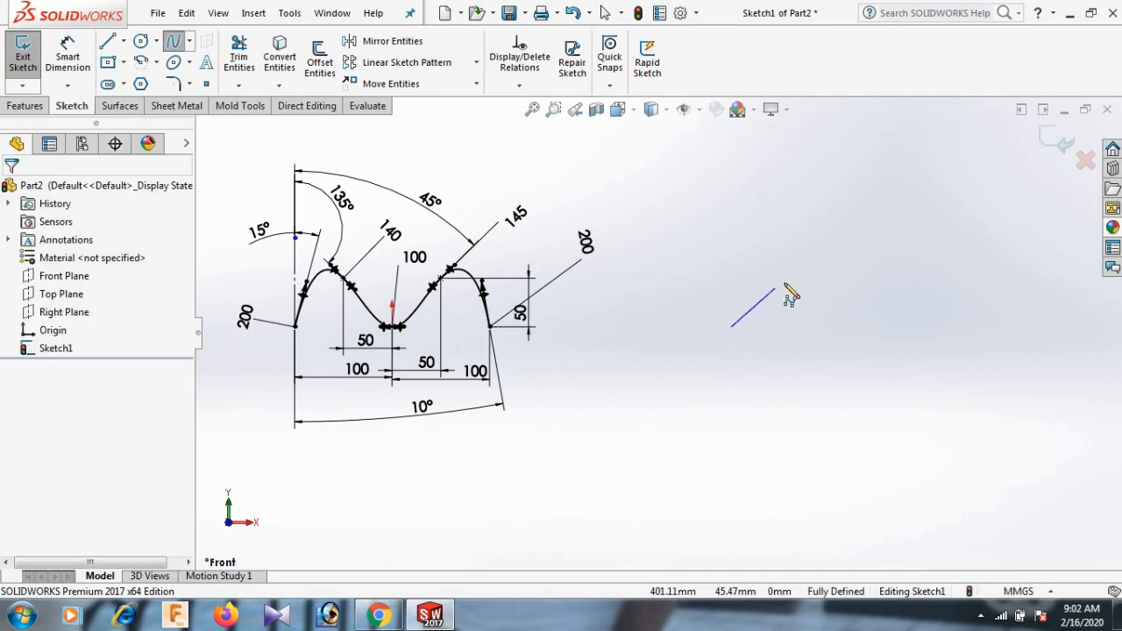
click(796, 264)
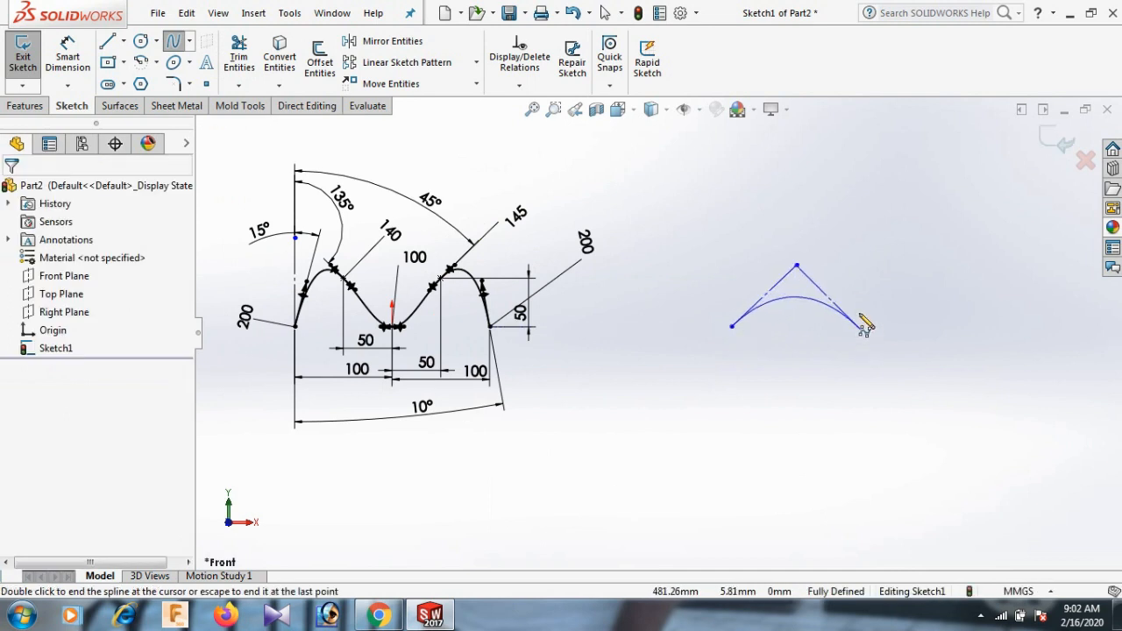
click(861, 310)
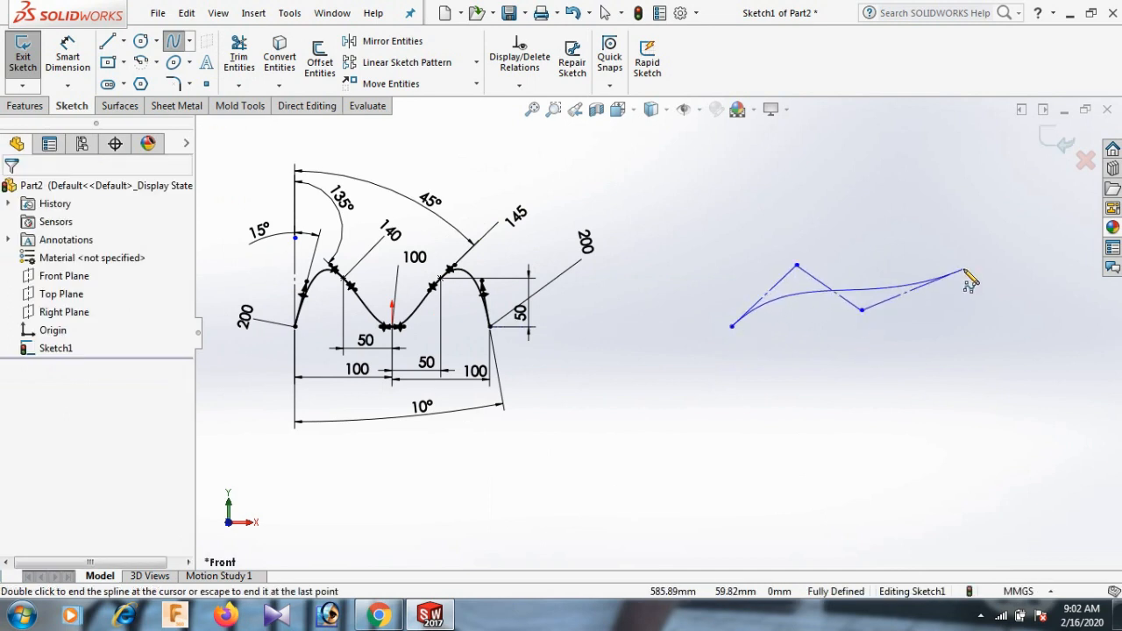
click(972, 295)
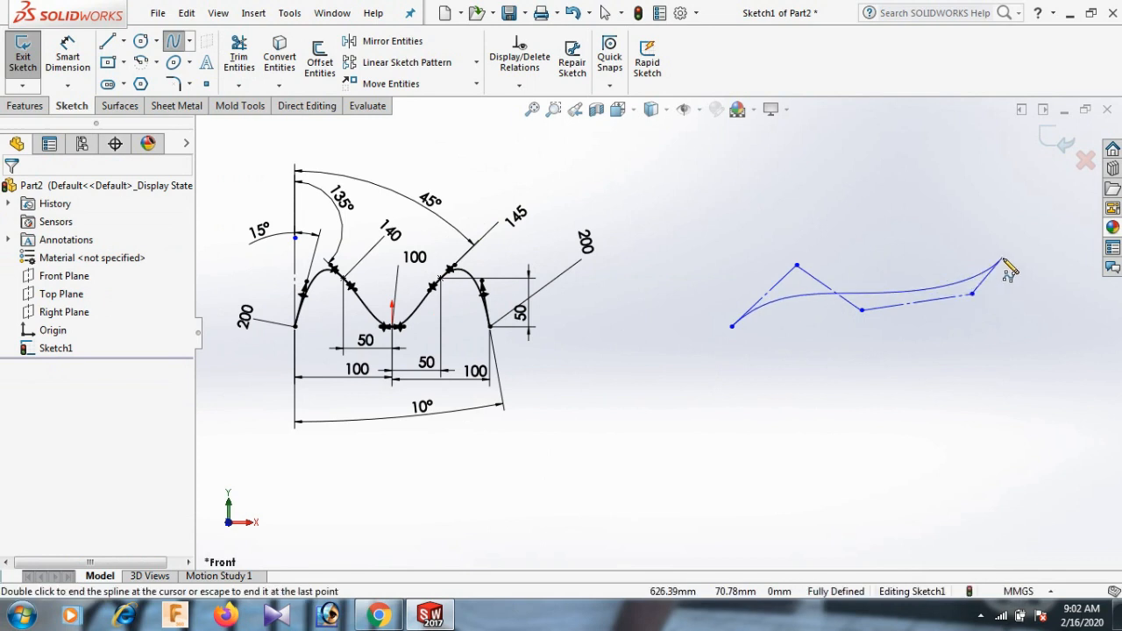
right_click(1080, 337)
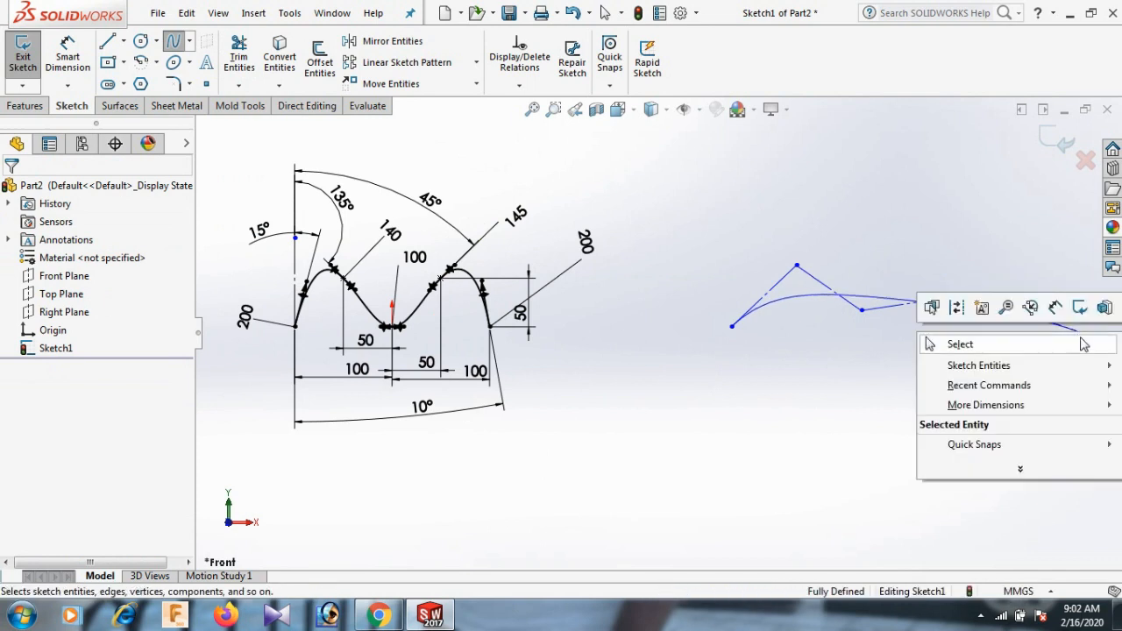
click(998, 345)
- Add a Horizontal relation between the style spline's left endpoint and its middle control vertex
scroll(887, 294, up, 3)
scroll(666, 376, down, 2)
scroll(648, 360, down, 2)
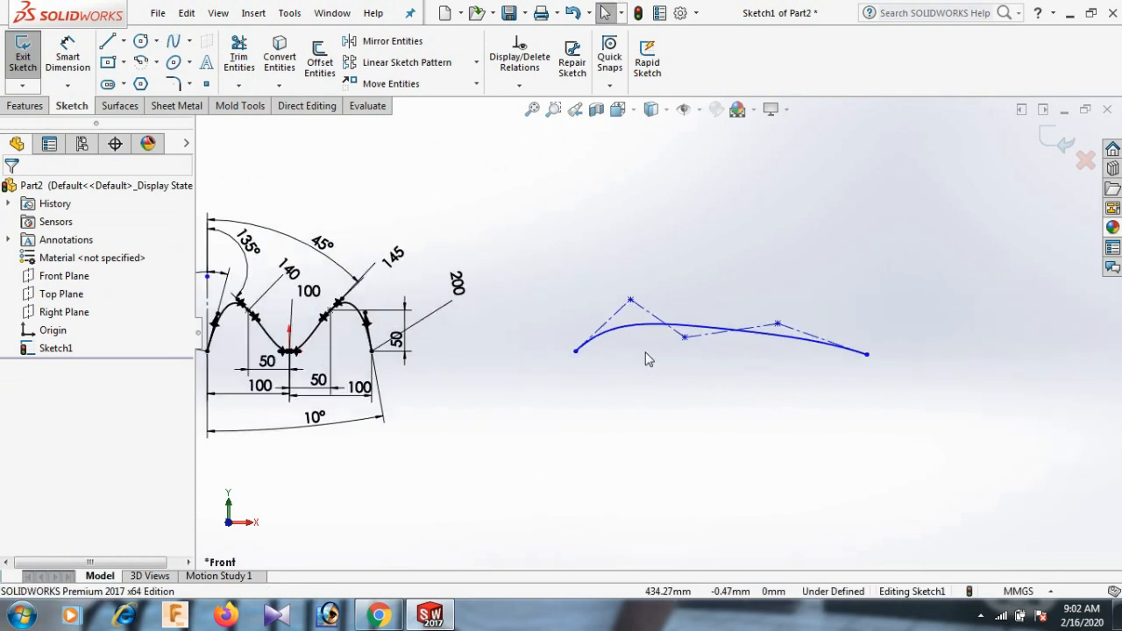
click(685, 340)
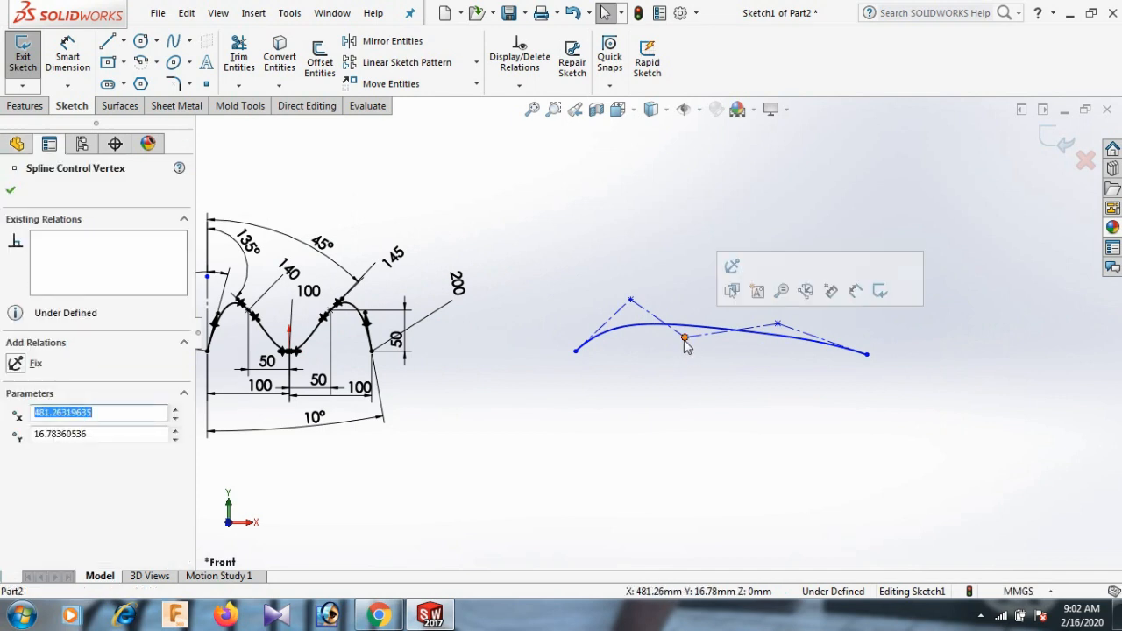
ctrl+click(576, 351)
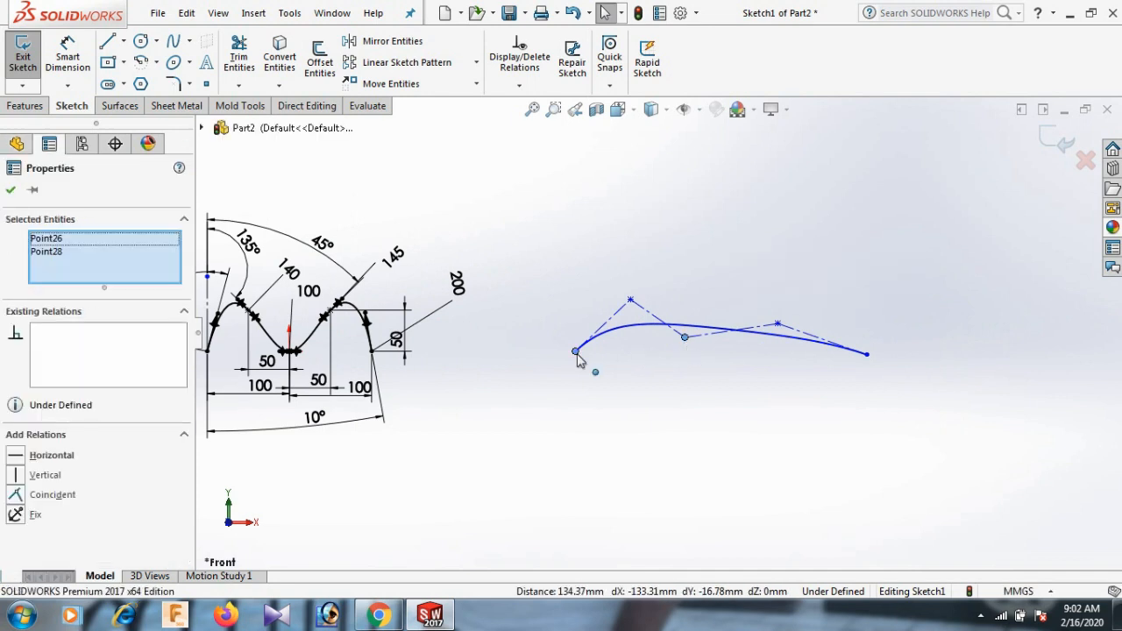
click(21, 459)
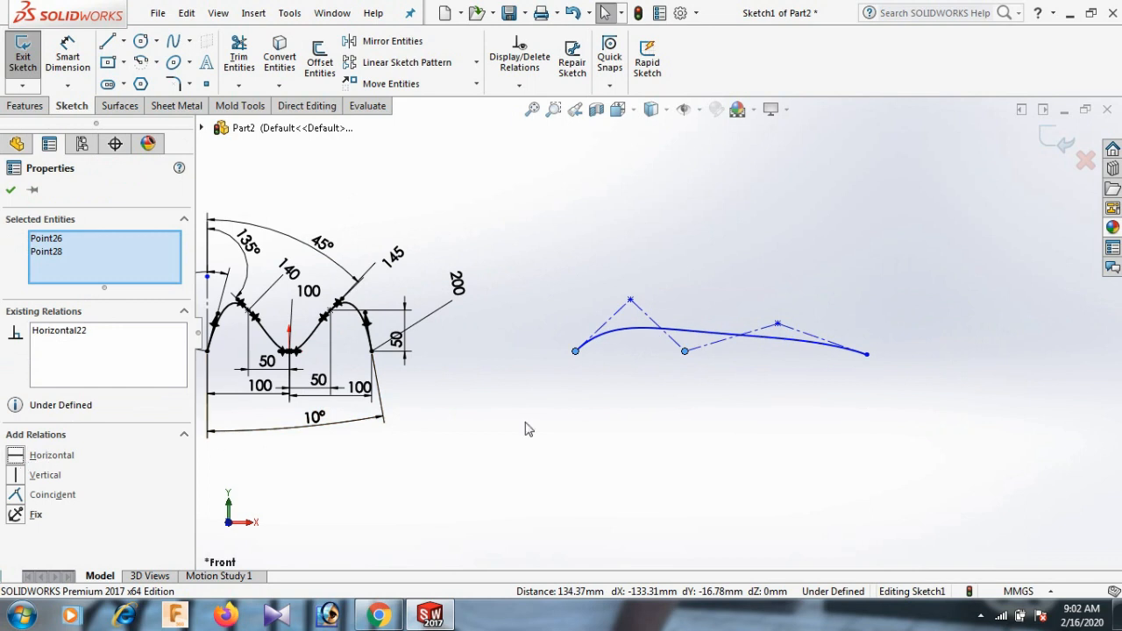
click(671, 419)
- Raise the style spline's fourth control vertex and make it Horizontal with the second control vertex
drag(777, 324, 755, 295)
click(749, 421)
click(631, 299)
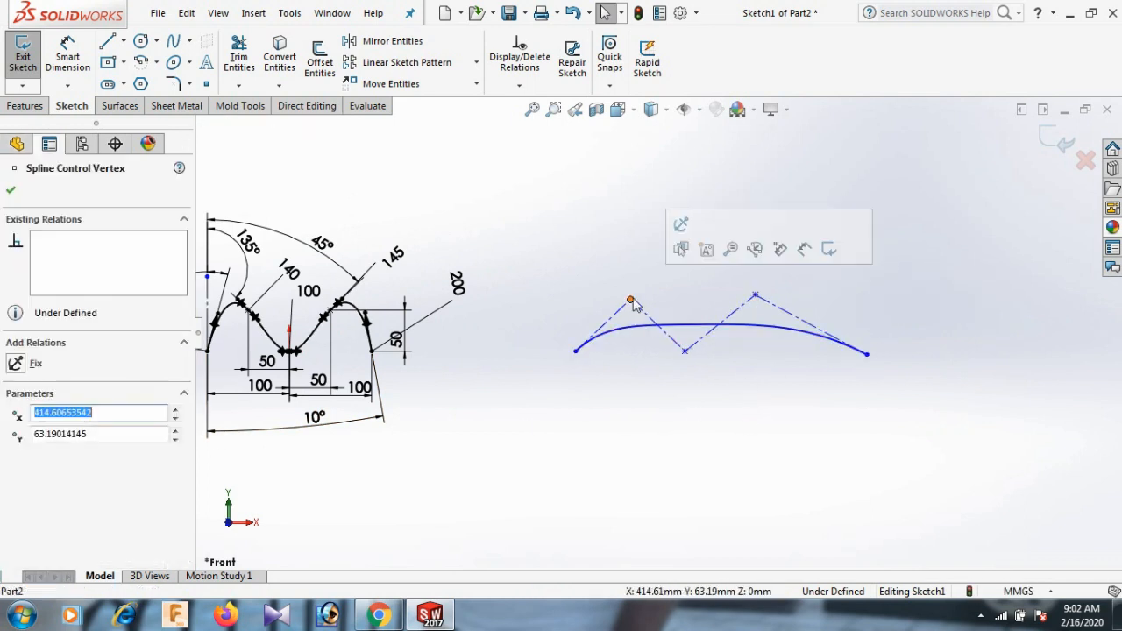
ctrl+click(755, 296)
click(22, 455)
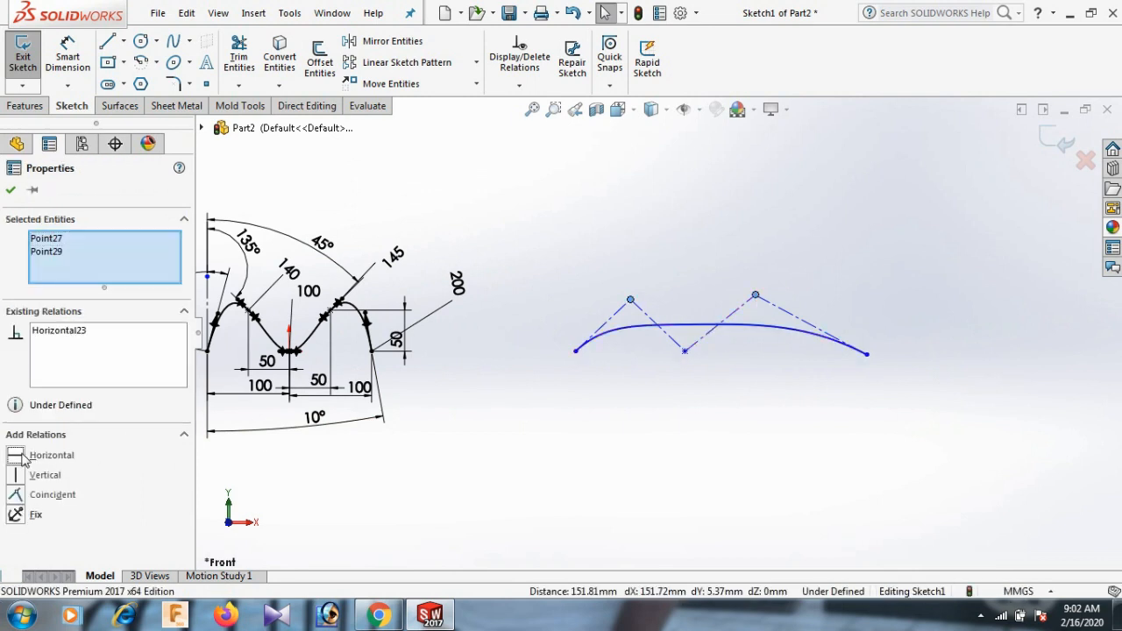
click(760, 435)
- Make the style spline's right endpoint Horizontal with its left endpoint
mouse_move(868, 364)
mouse_down()
mouse_move(906, 321)
mouse_move(859, 373)
mouse_up()
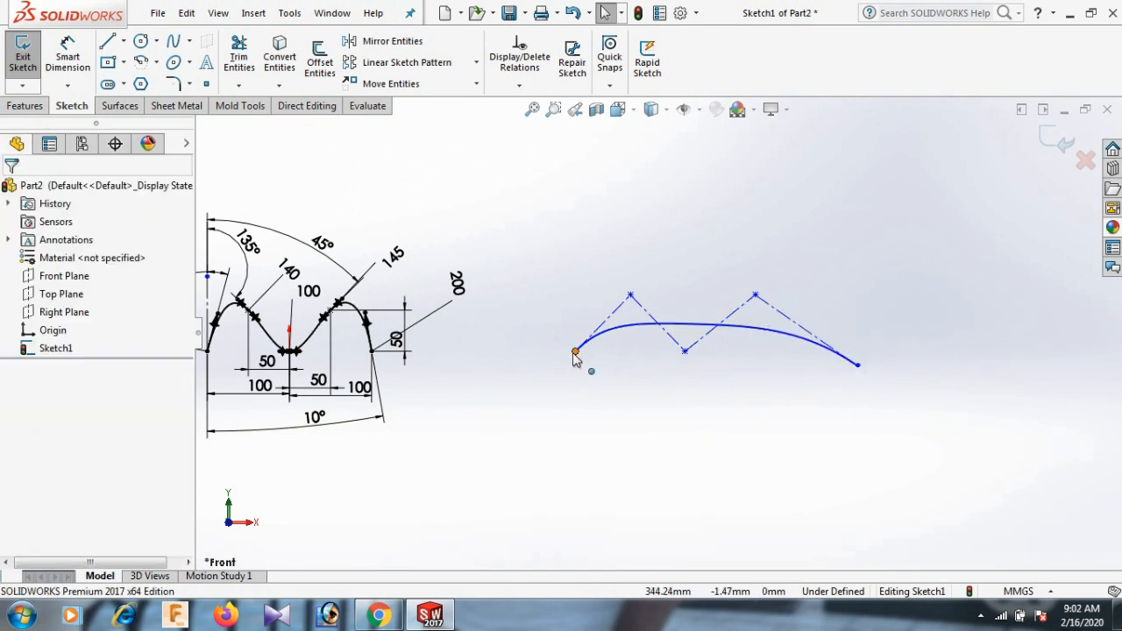
click(574, 353)
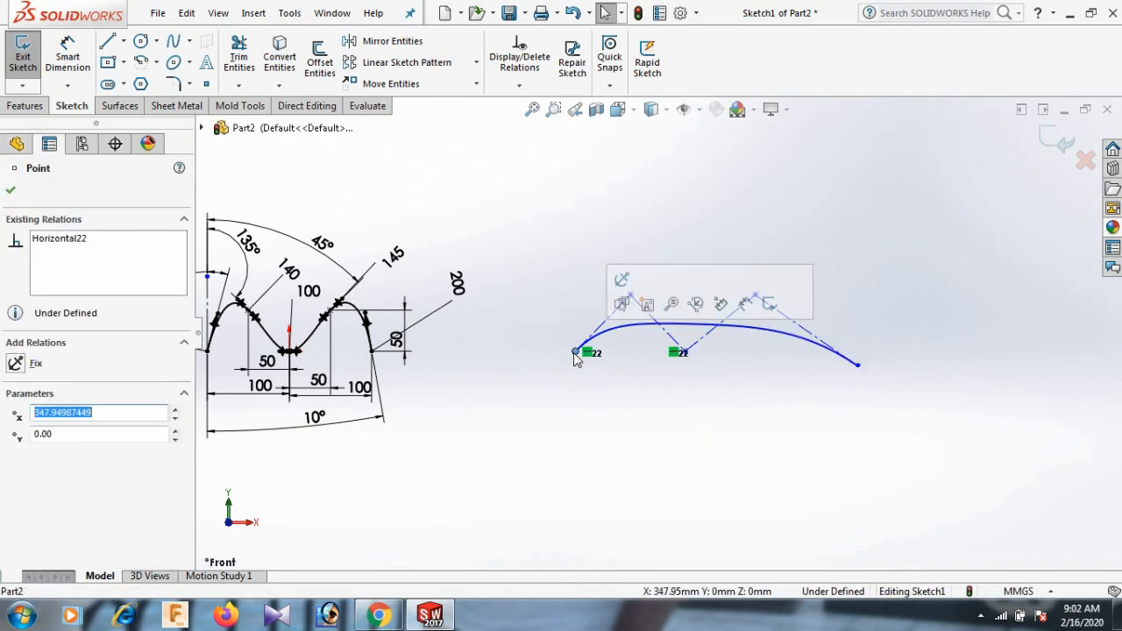
ctrl+click(857, 366)
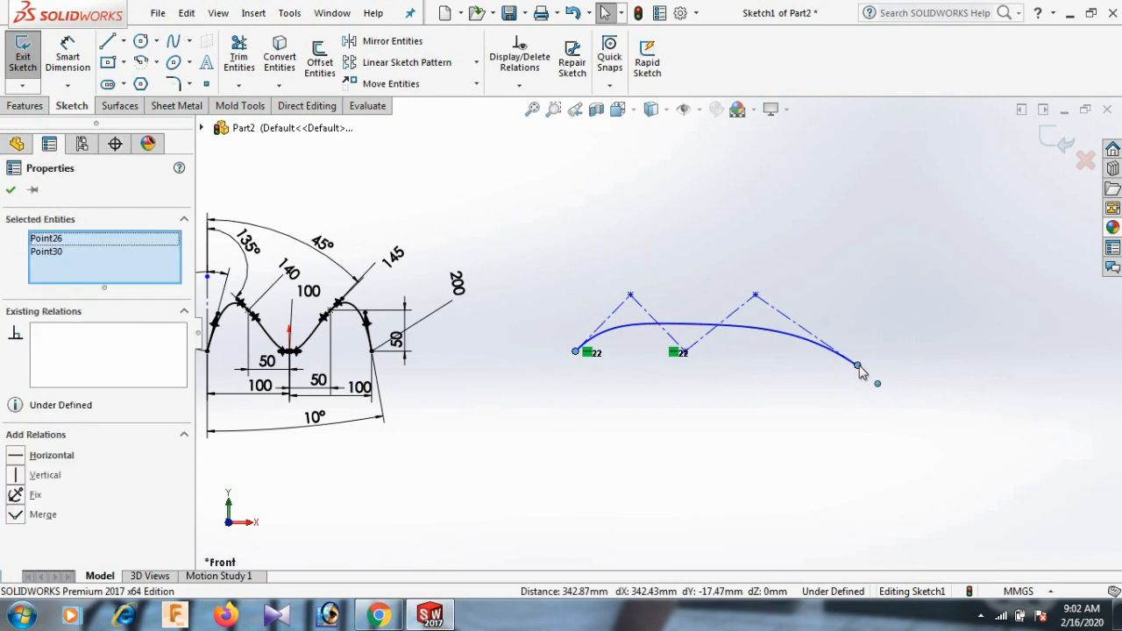
click(22, 458)
click(765, 463)
- Dimension the vertical distance between the style spline's left endpoint and its second control vertex as 50 mm
right_drag(778, 488, 785, 347)
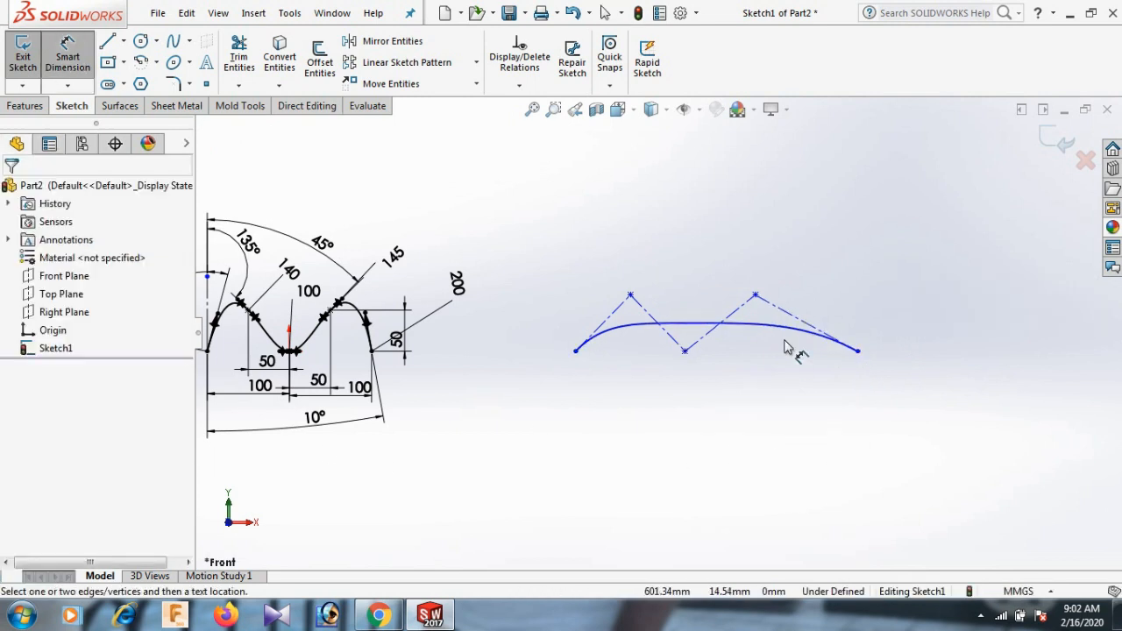
click(575, 352)
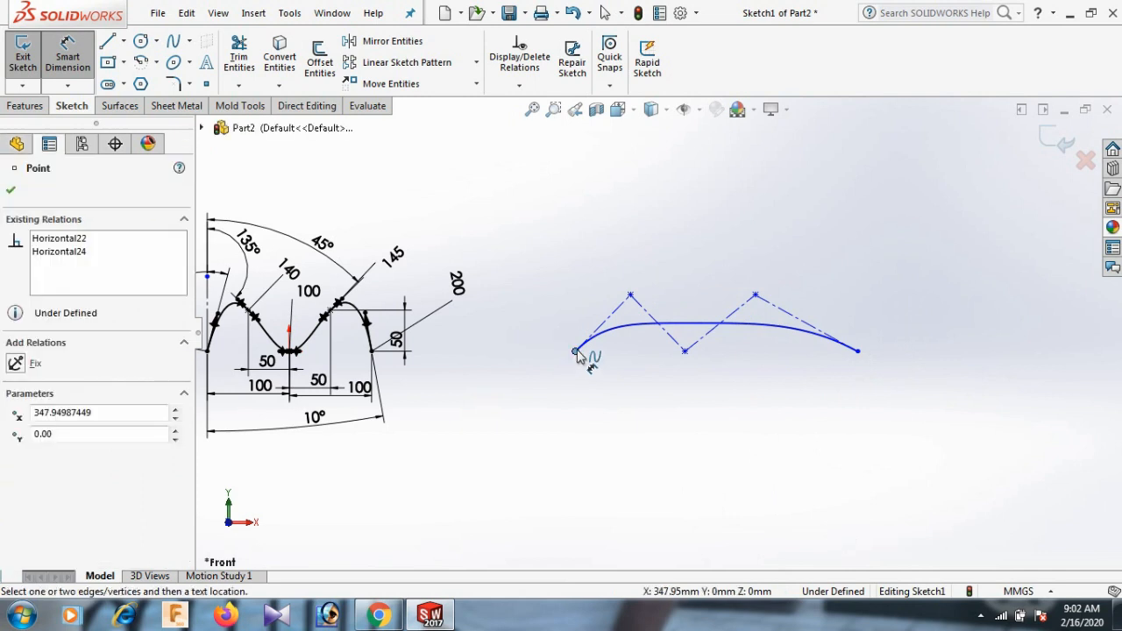
click(631, 296)
click(535, 318)
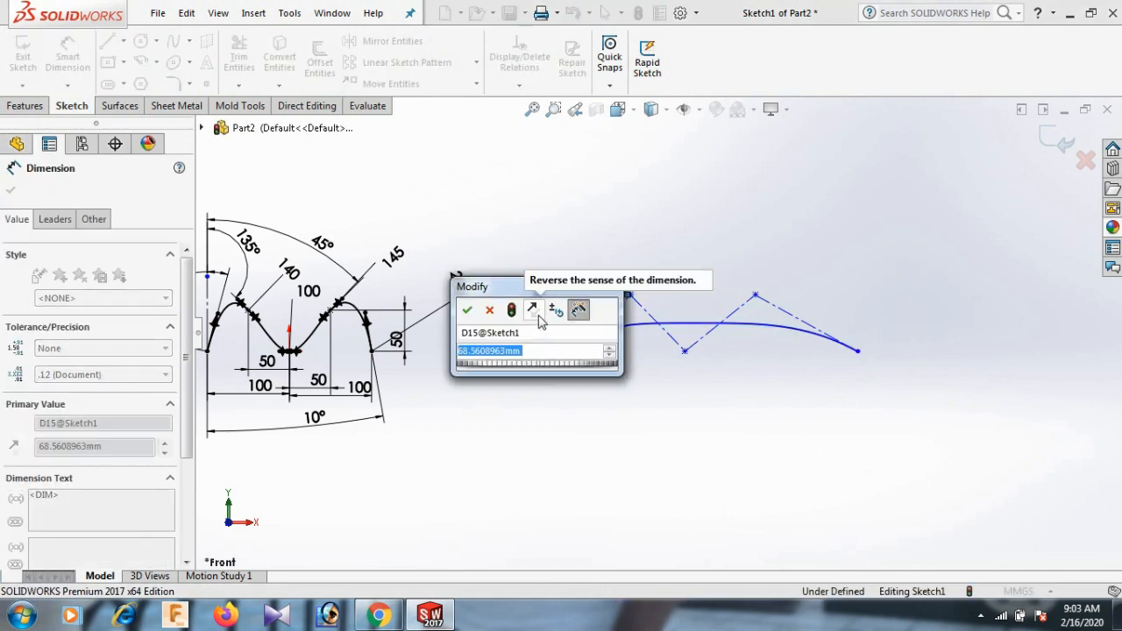
text(50)
key(Return)
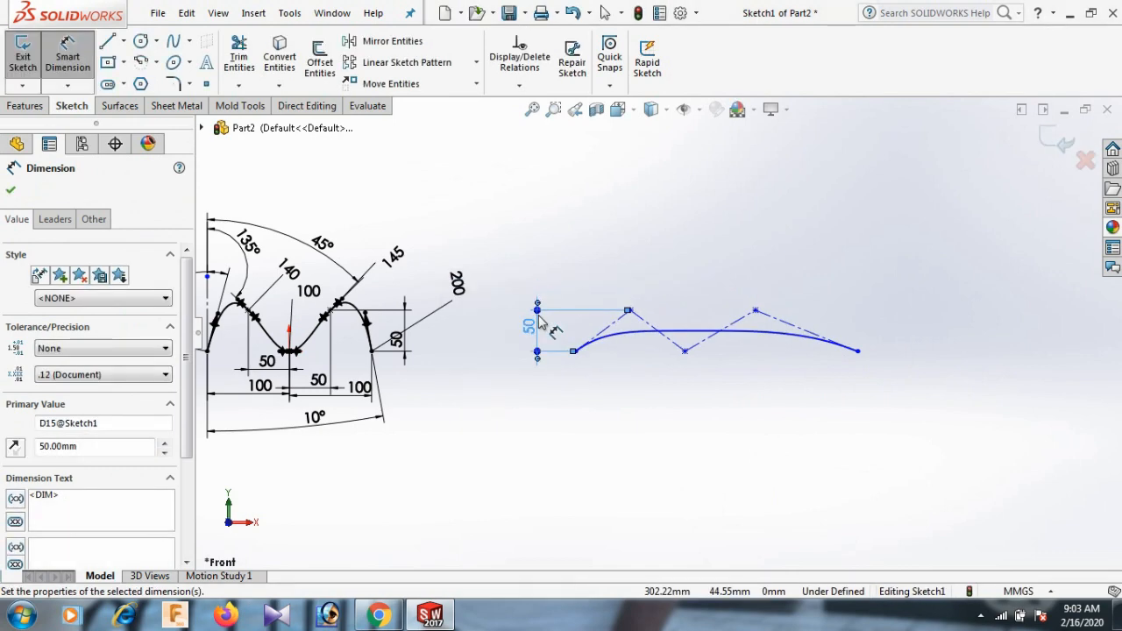
click(626, 361)
- Dimension the first control polygon segment's horizontal span as 50 mm, placing the text below the style spline
click(617, 321)
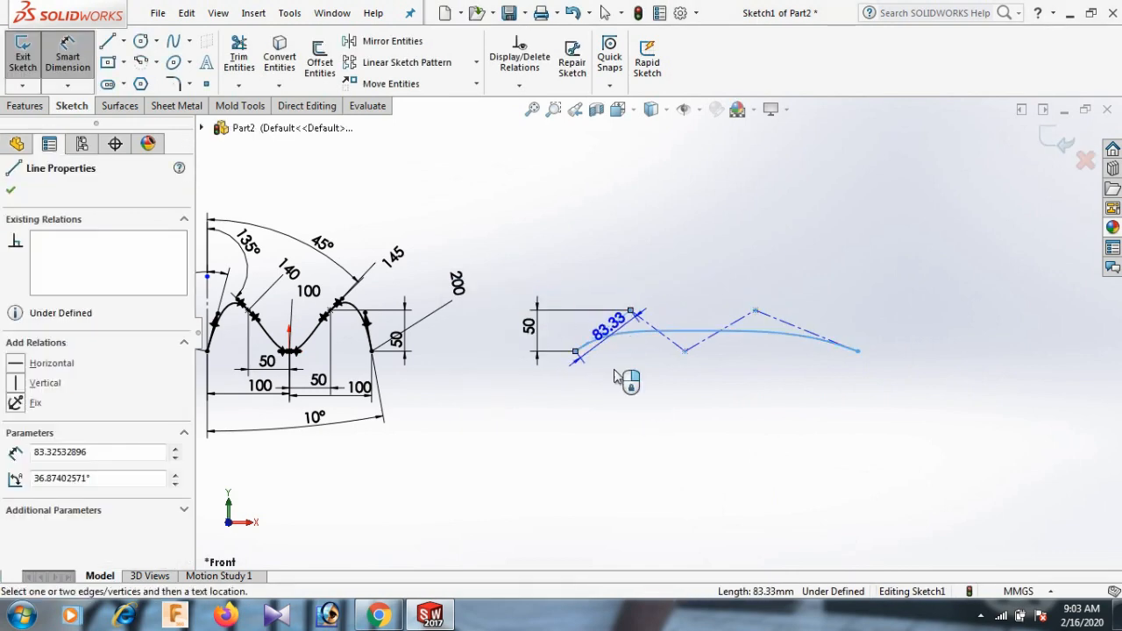
click(617, 394)
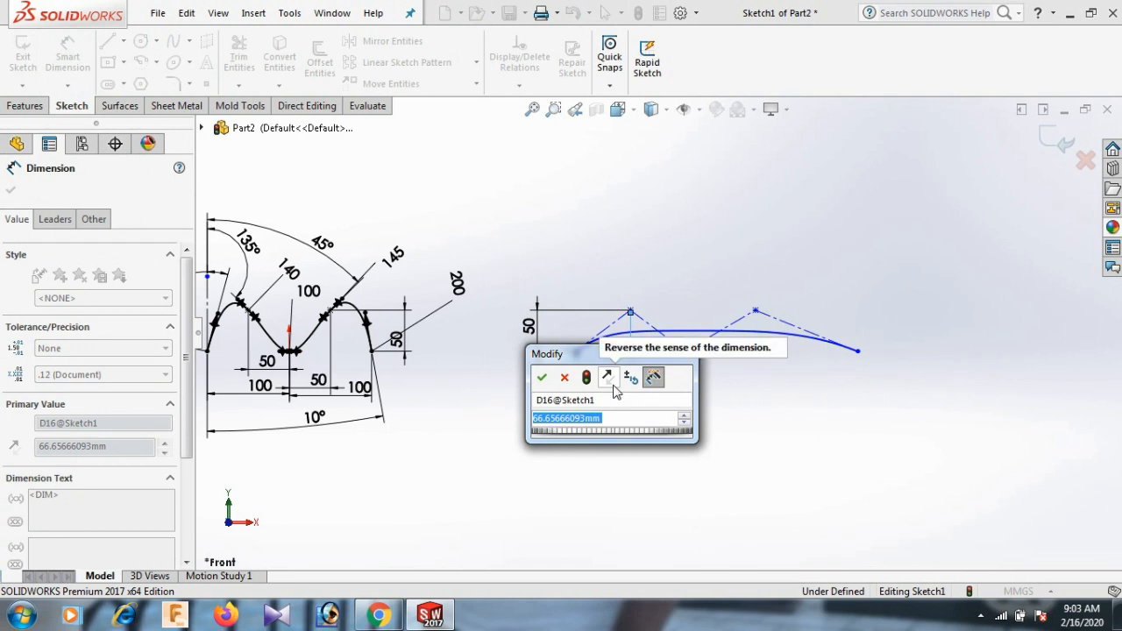
text(50)
key(Return)
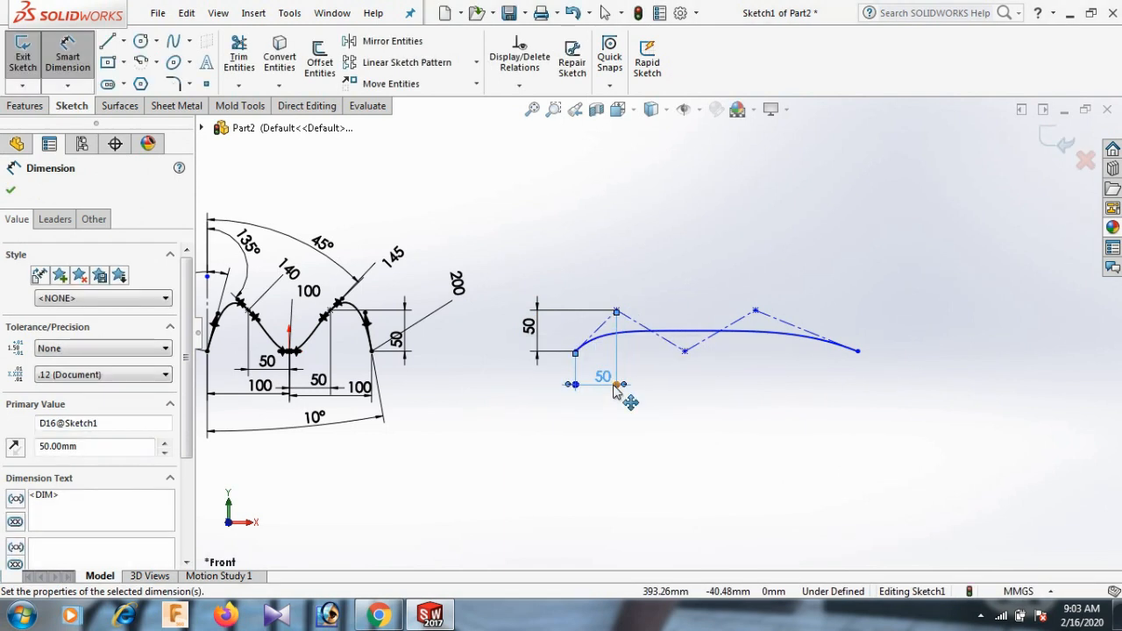
click(739, 413)
- Dimension the horizontal distance between the second and middle control vertices as 50 mm
click(668, 343)
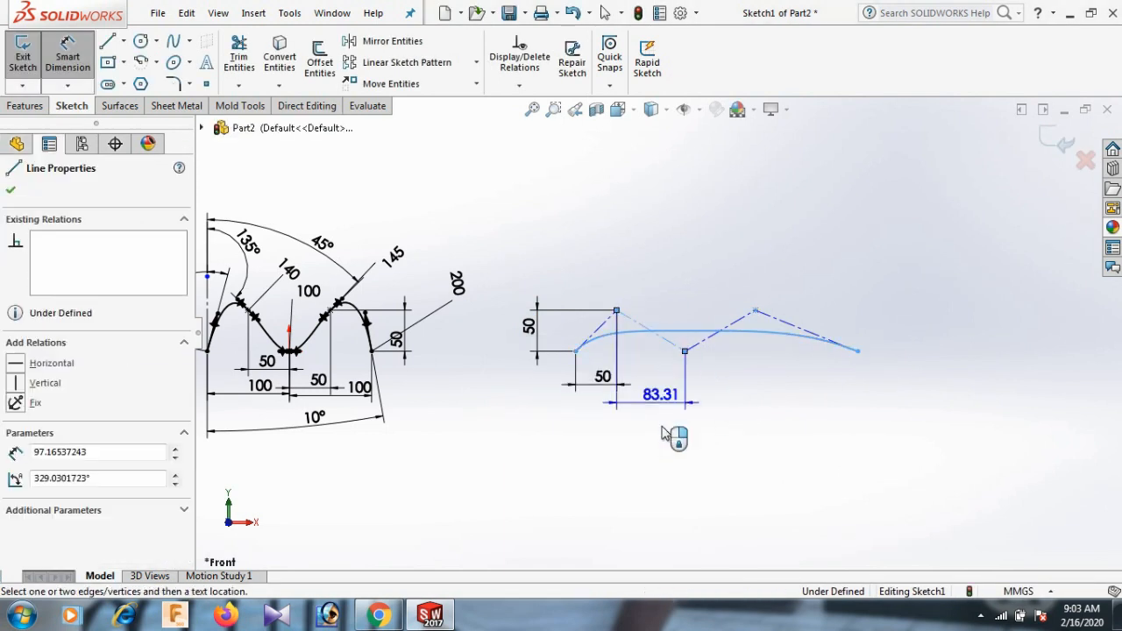
click(670, 439)
text(50)
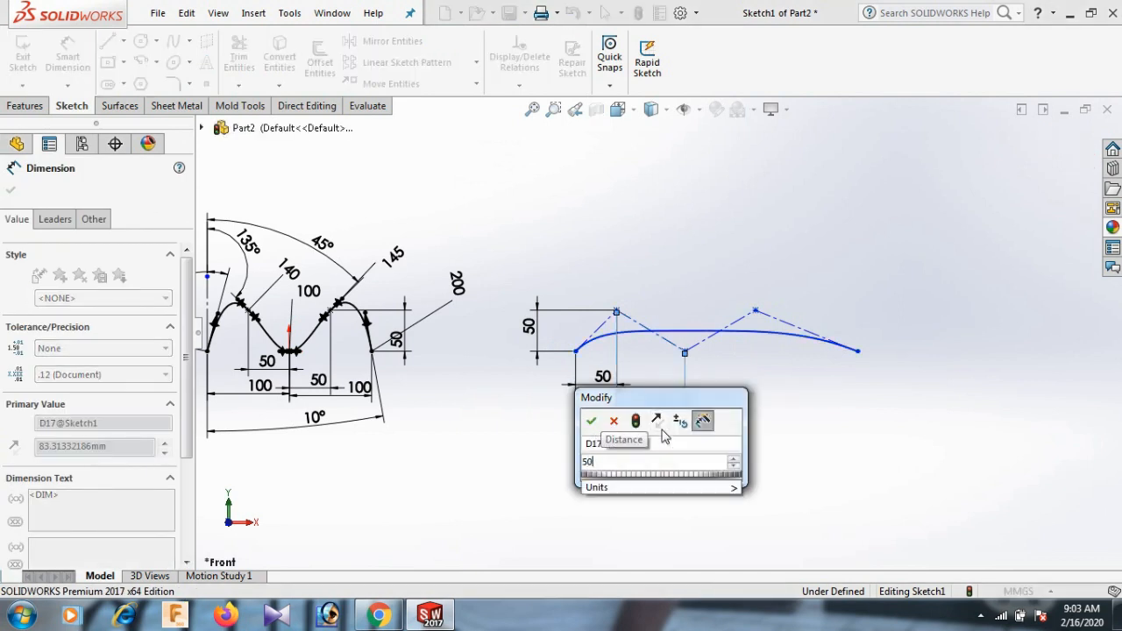
key(Return)
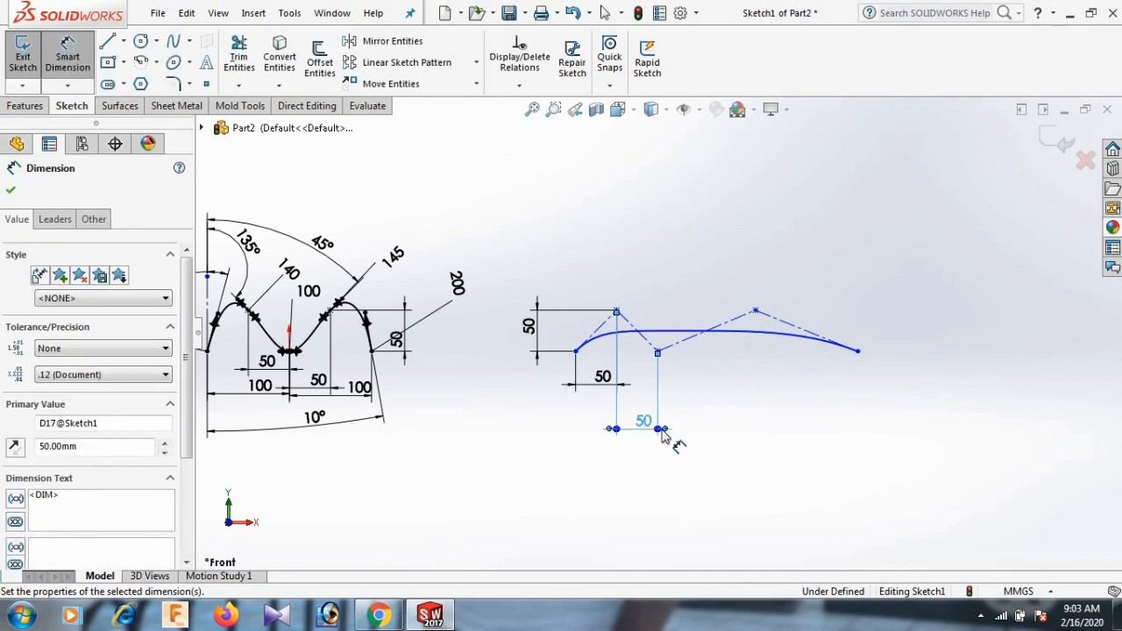
click(760, 406)
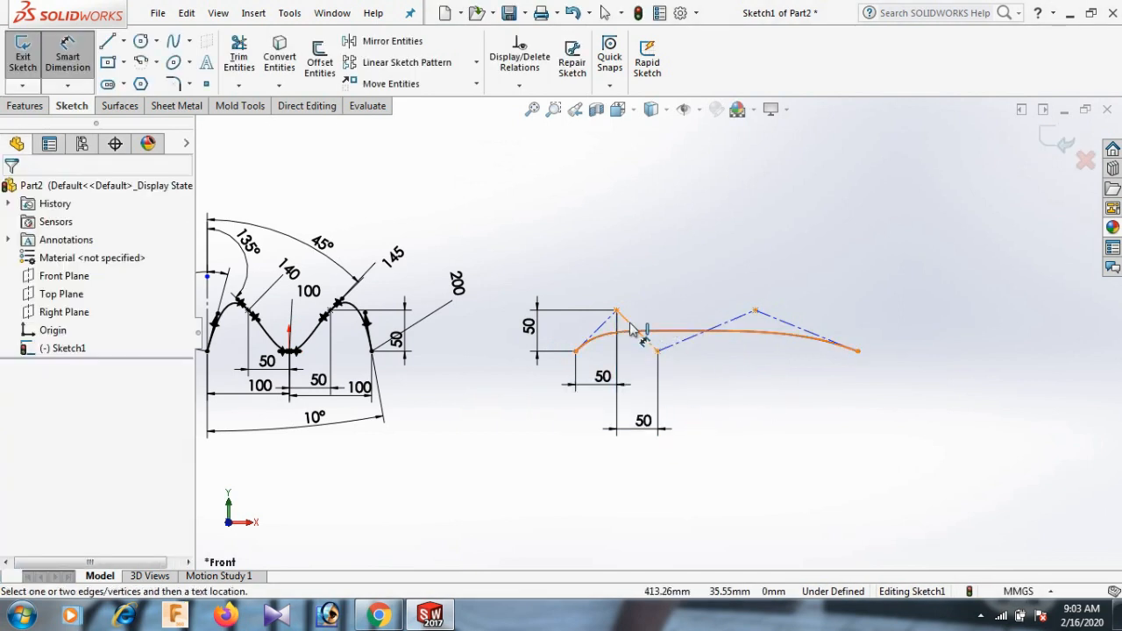
- Try to add a vertical dimension to the control polygon segment between the second and middle vertices
click(631, 326)
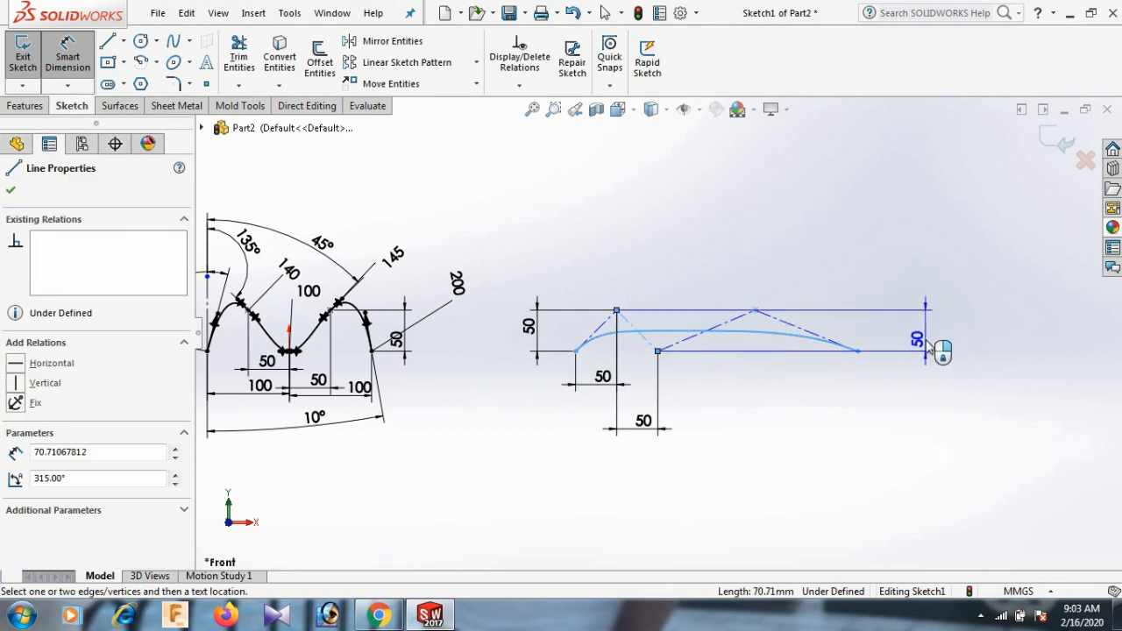
click(901, 342)
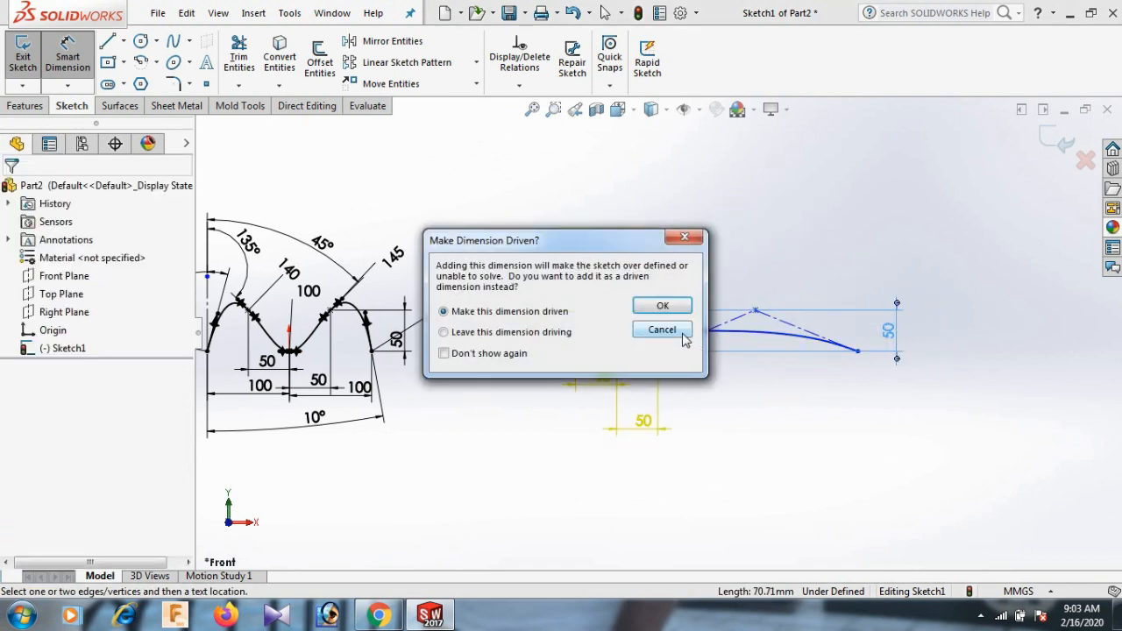
click(661, 330)
right_drag(806, 443, 826, 320)
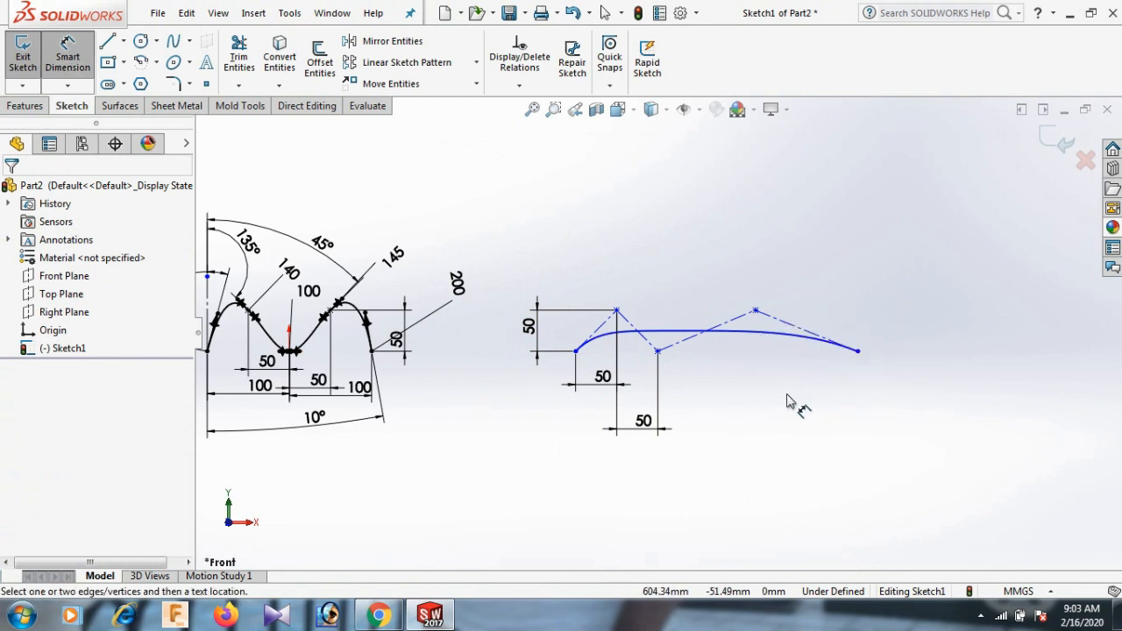
right_click(786, 401)
click(827, 446)
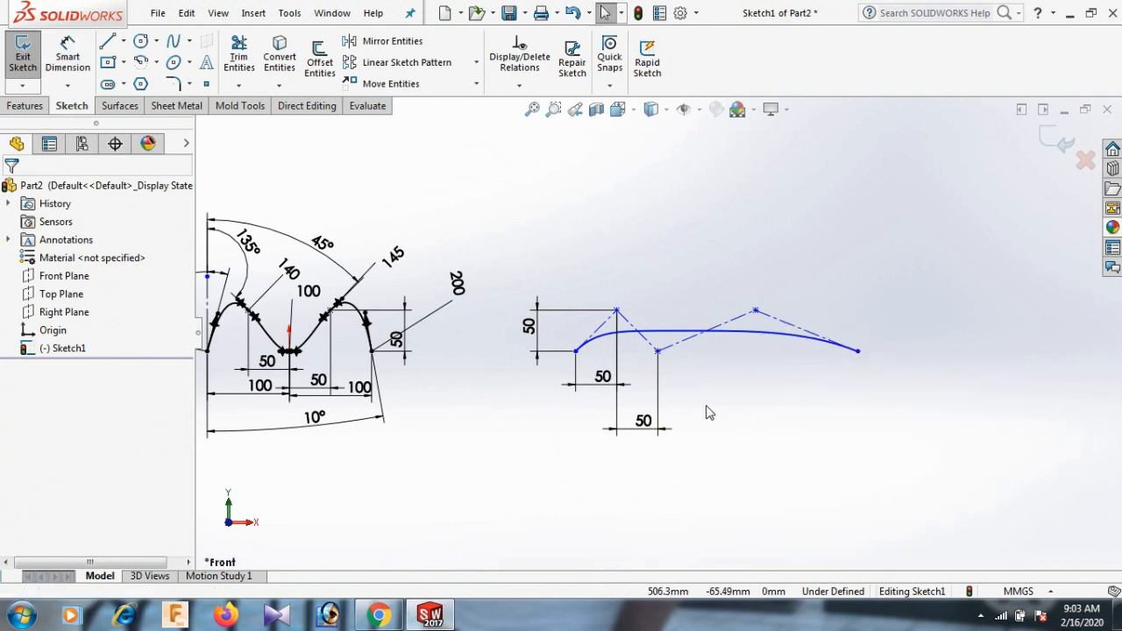
- Dimension the horizontal distance between the middle and fourth control vertices as 50 mm
click(657, 351)
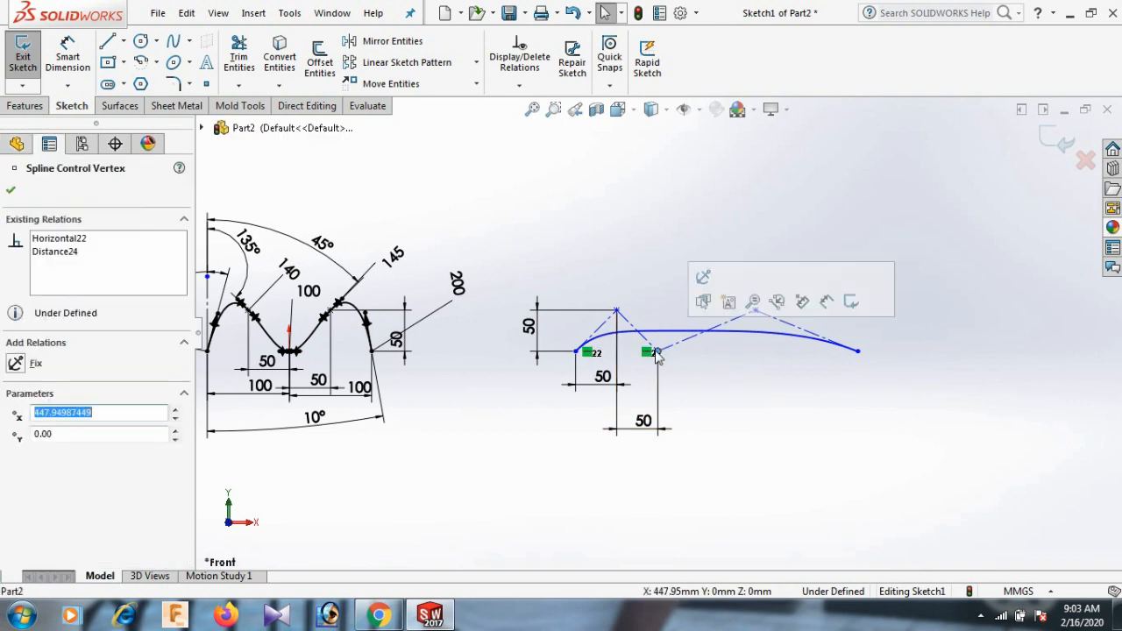
click(707, 388)
right_drag(758, 462, 749, 368)
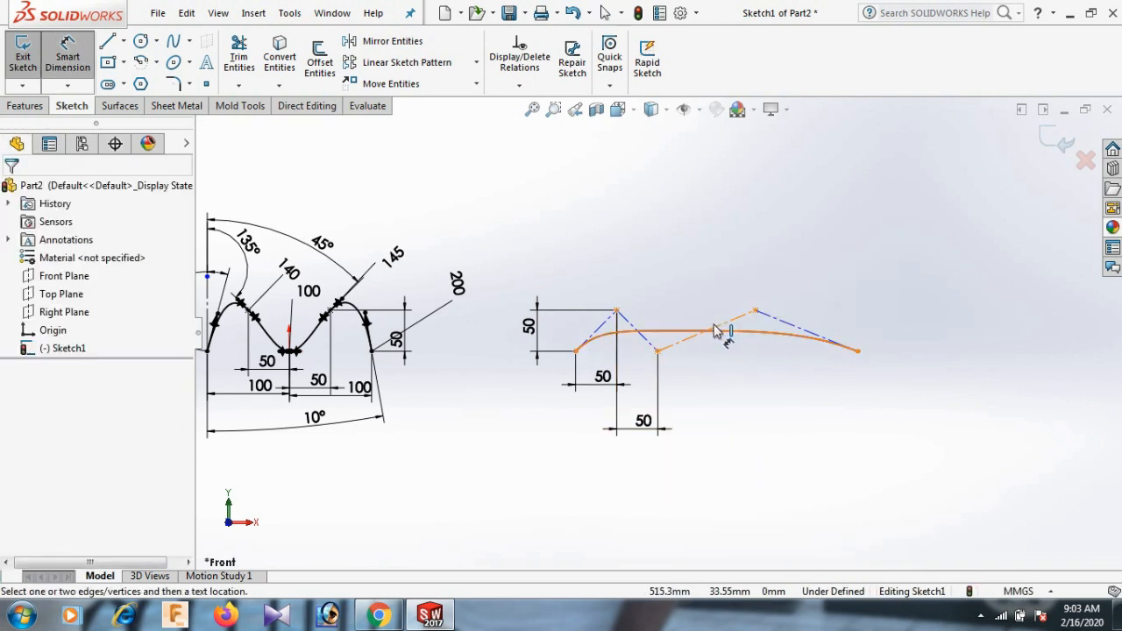
click(711, 329)
click(708, 431)
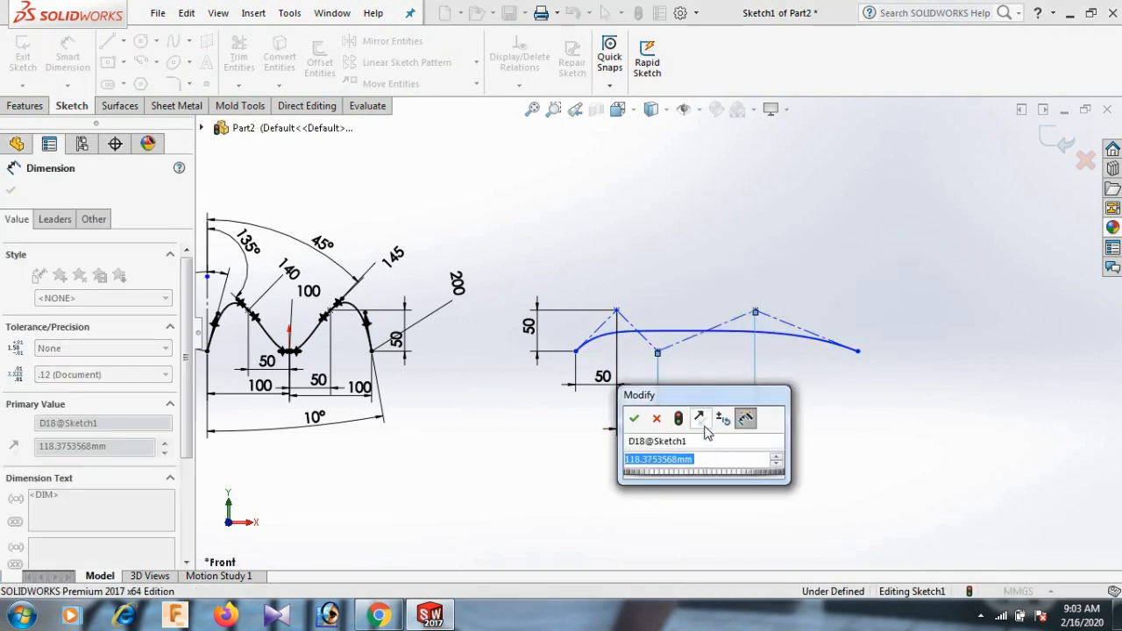
text(50)
key(Return)
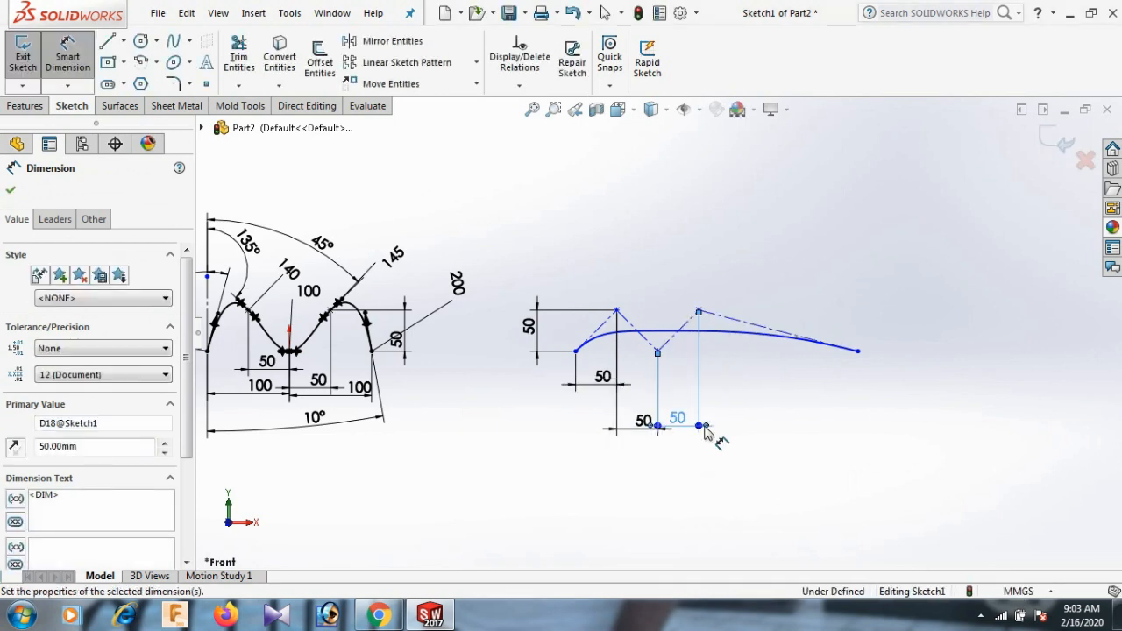
click(808, 423)
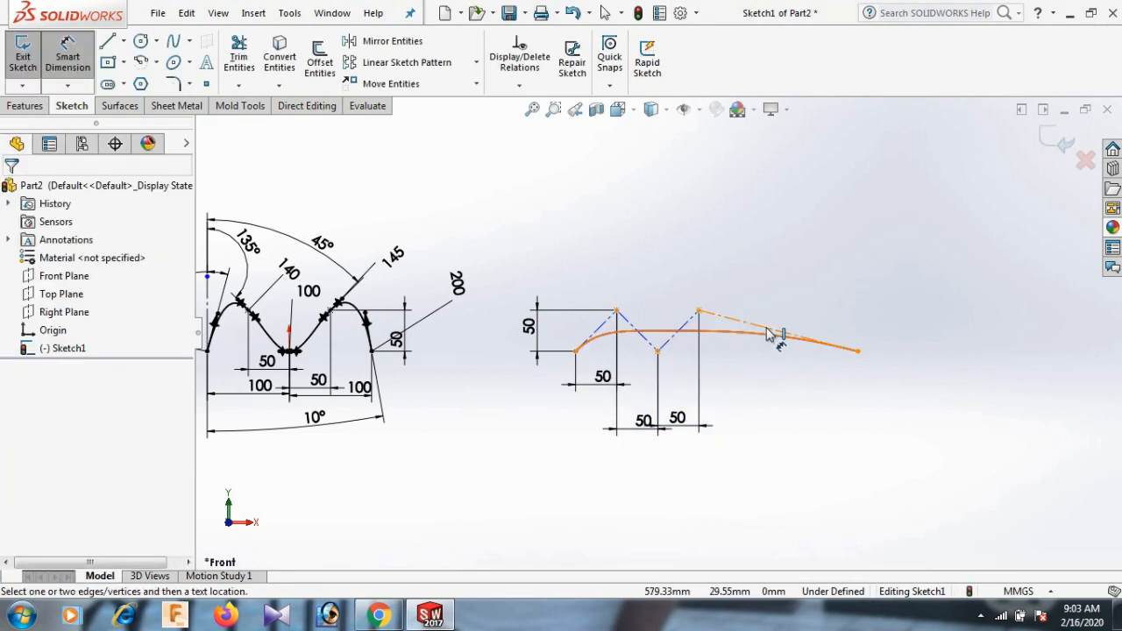
- Dimension the horizontal distance from the fourth control vertex to the style spline's right endpoint as 50 mm
click(783, 332)
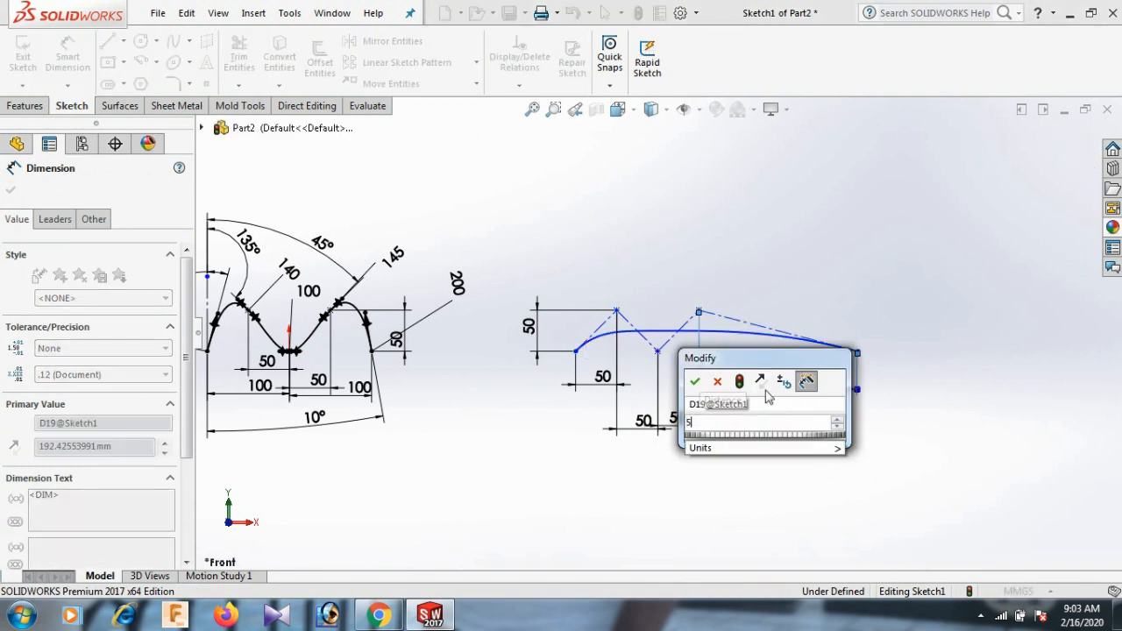
text(50)
key(Return)
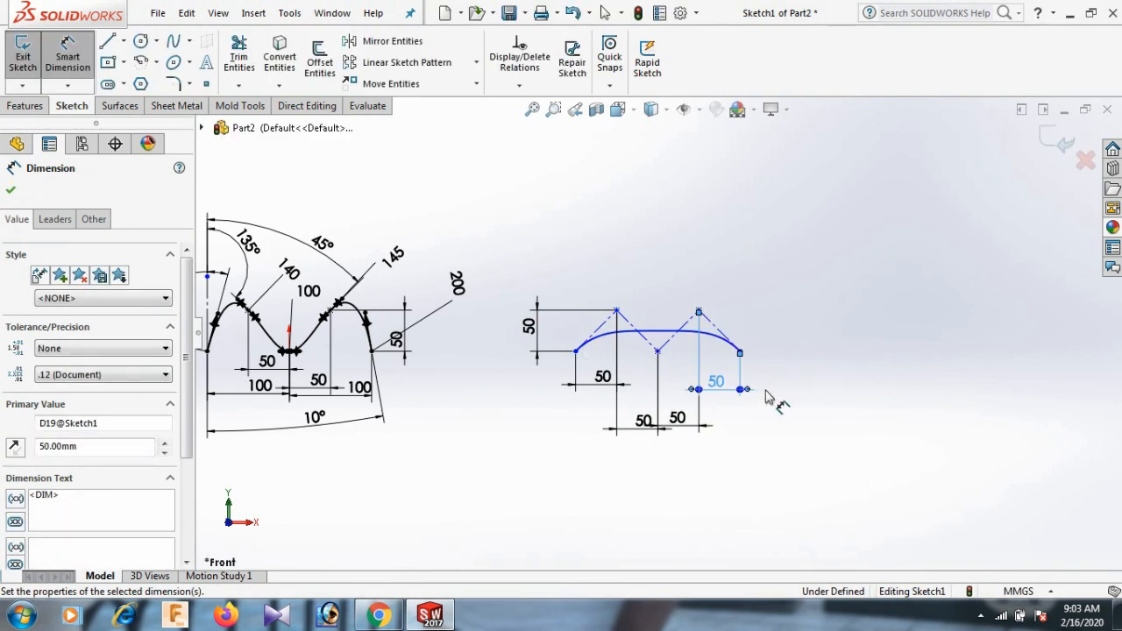
click(785, 337)
- Try to add a vertical dimension to the last control polygon segment, beside the style spline's right end
scroll(584, 368, down, 1)
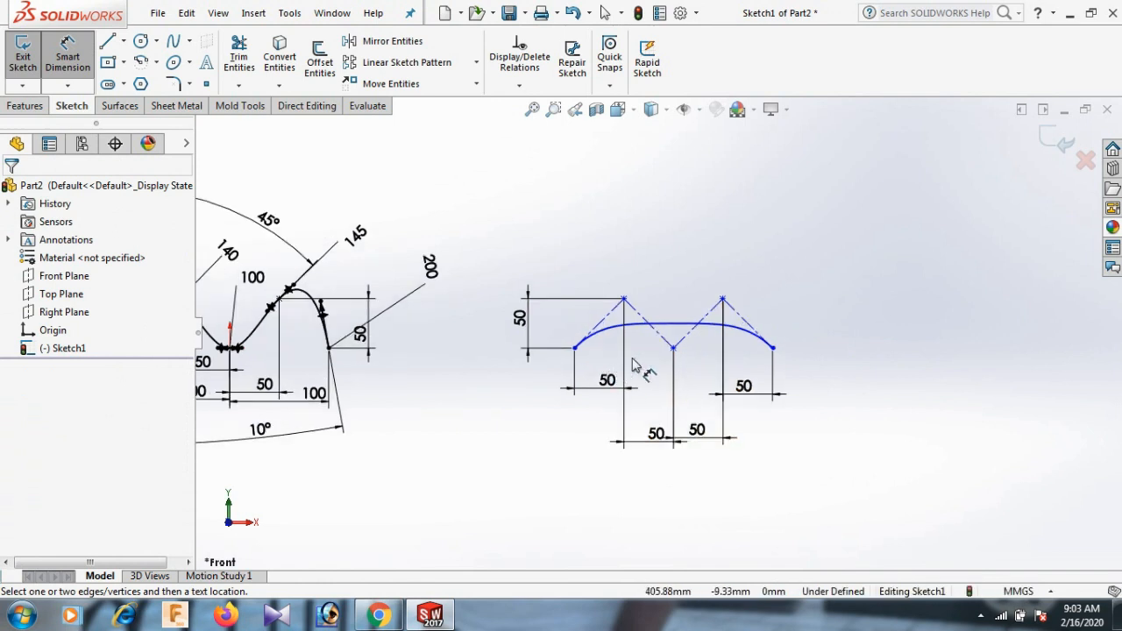
scroll(635, 366, down, 1)
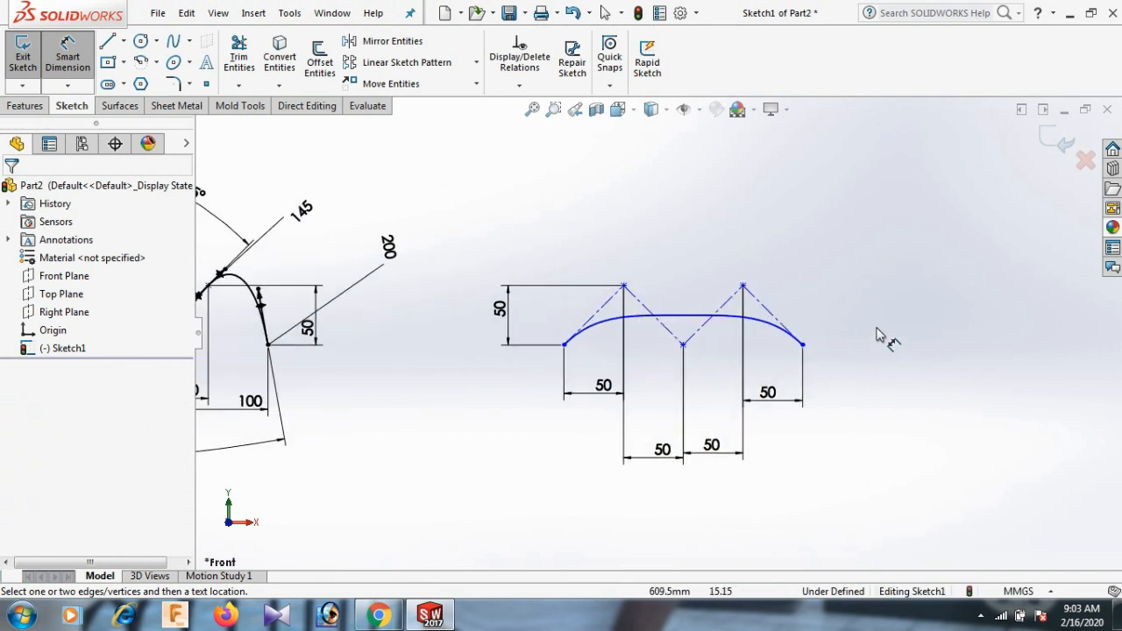
click(783, 324)
click(868, 323)
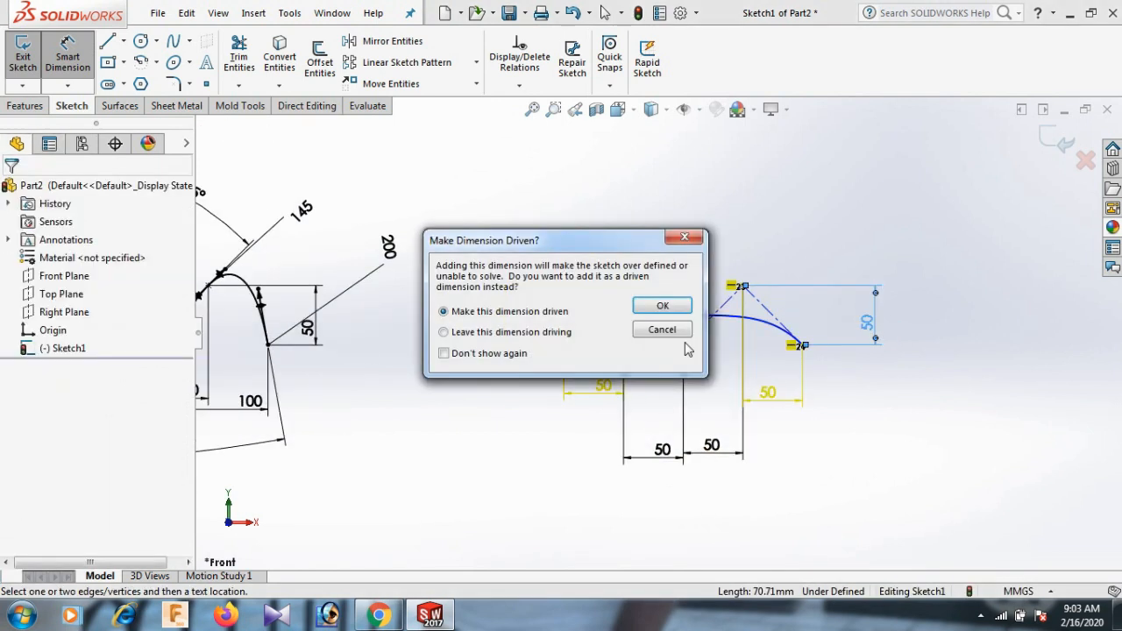
click(661, 330)
- Dimension the gap between the first spline's right endpoint and the style spline's left endpoint as 300 mm
scroll(491, 353, up, 2)
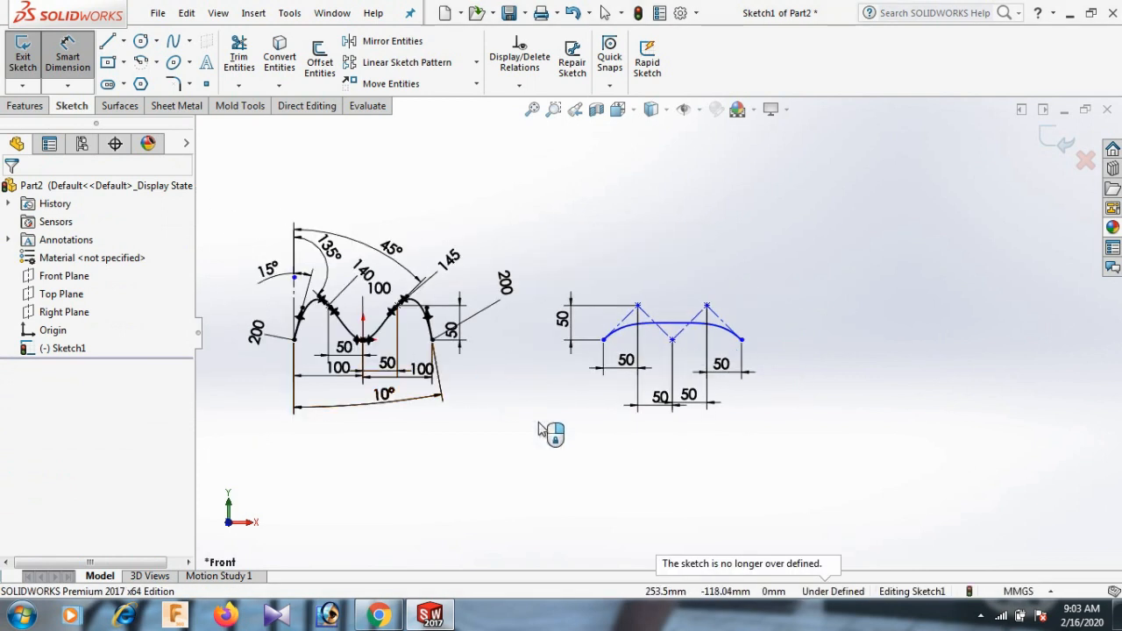
right_drag(539, 423, 555, 218)
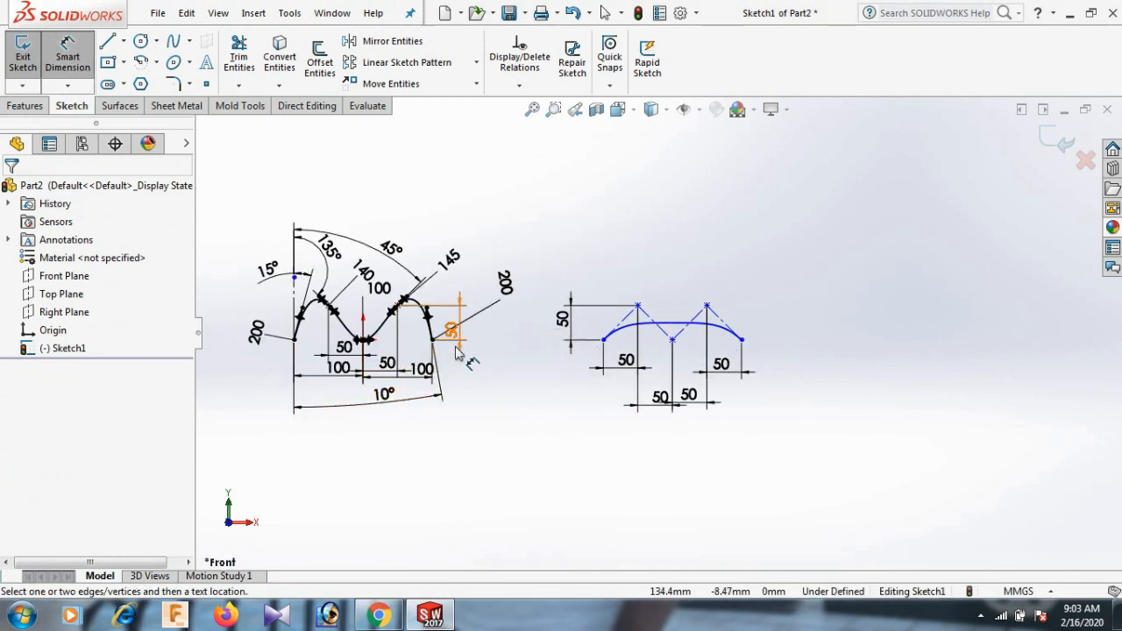
click(432, 339)
click(603, 340)
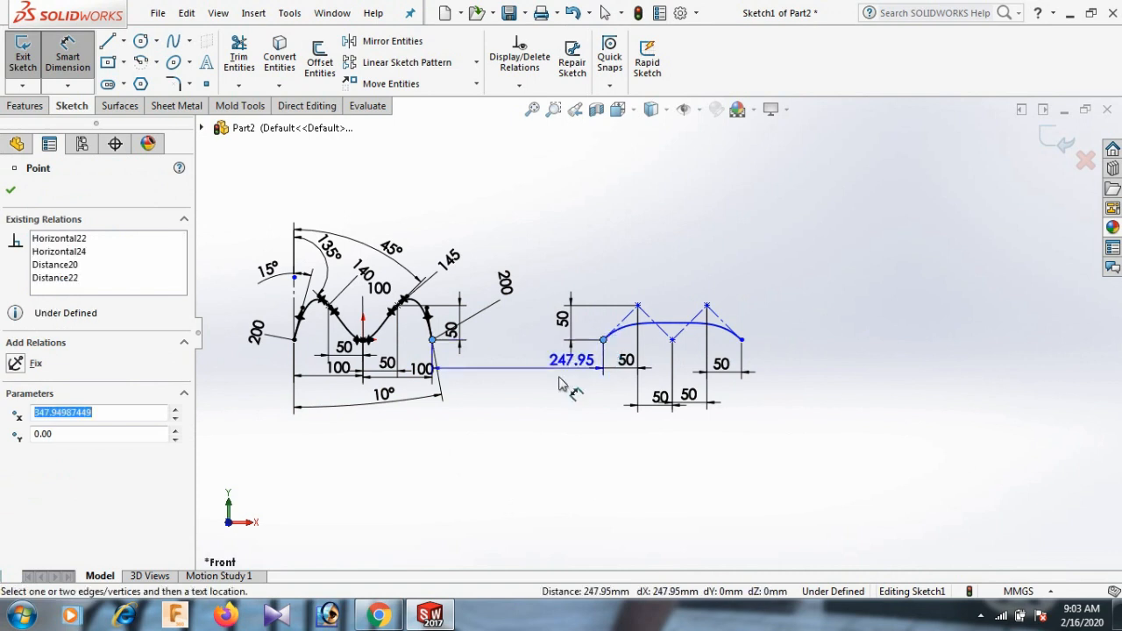
click(543, 403)
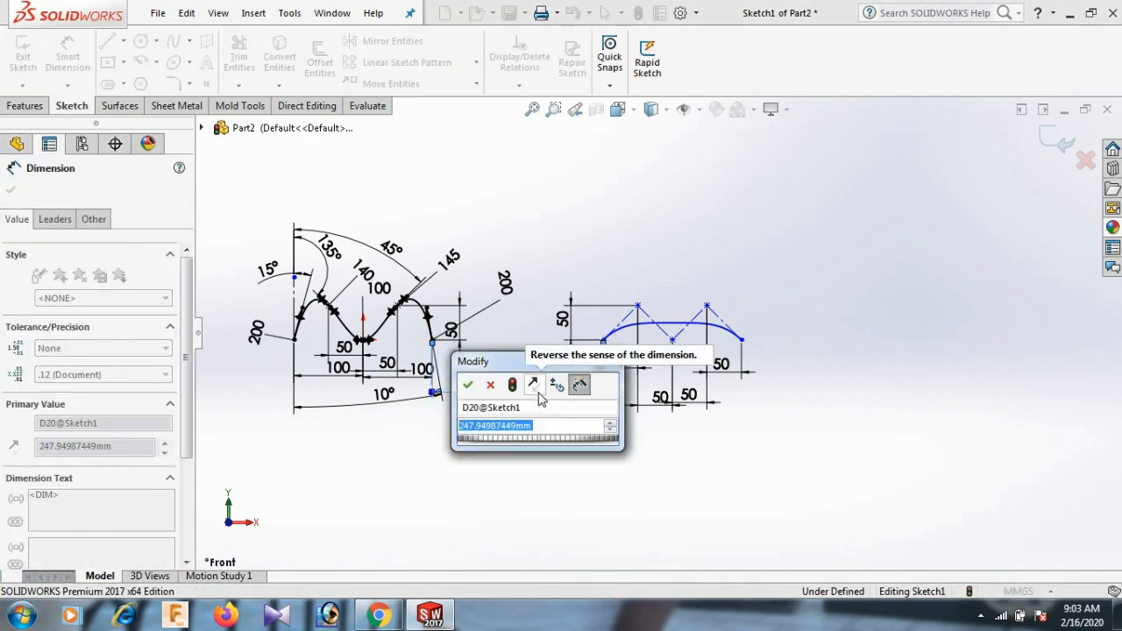
text(300)
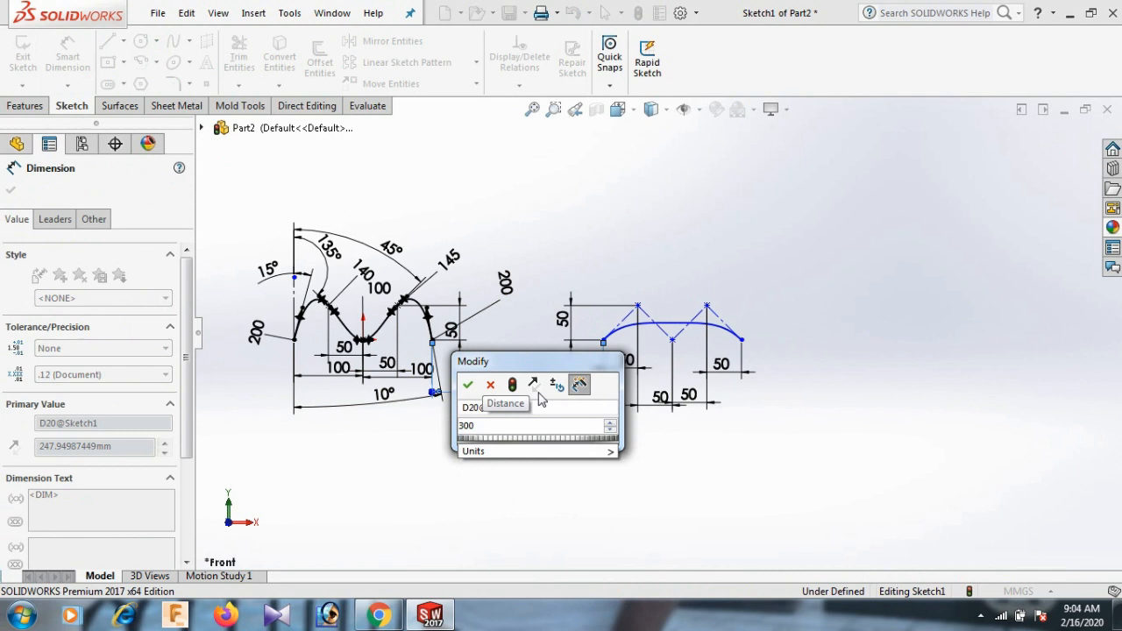
key(Return)
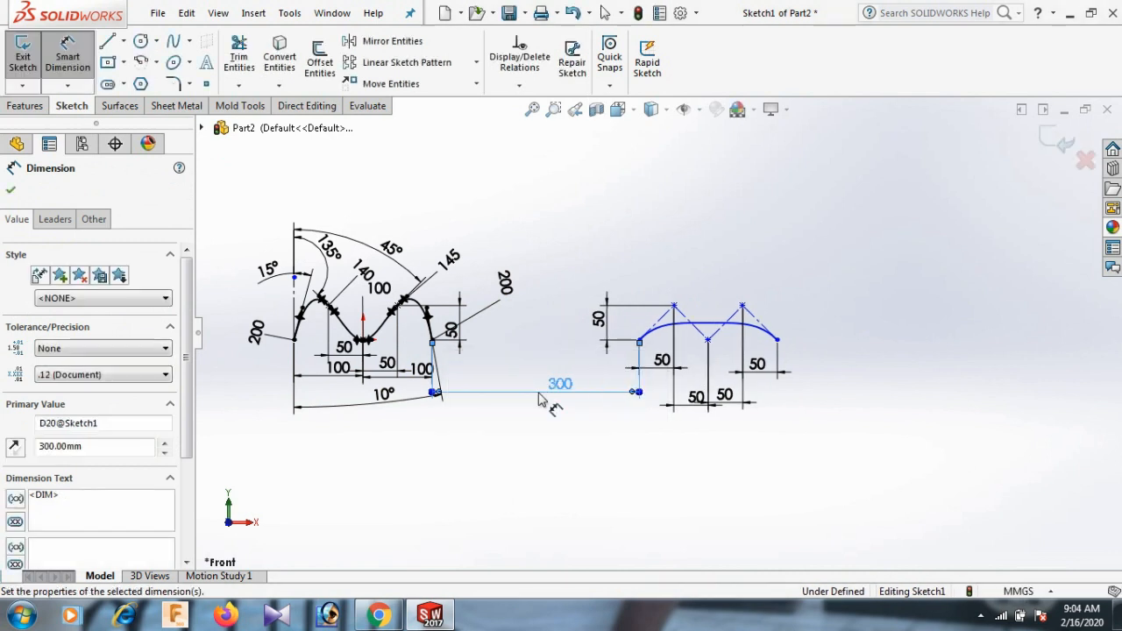
click(902, 278)
right_click(902, 278)
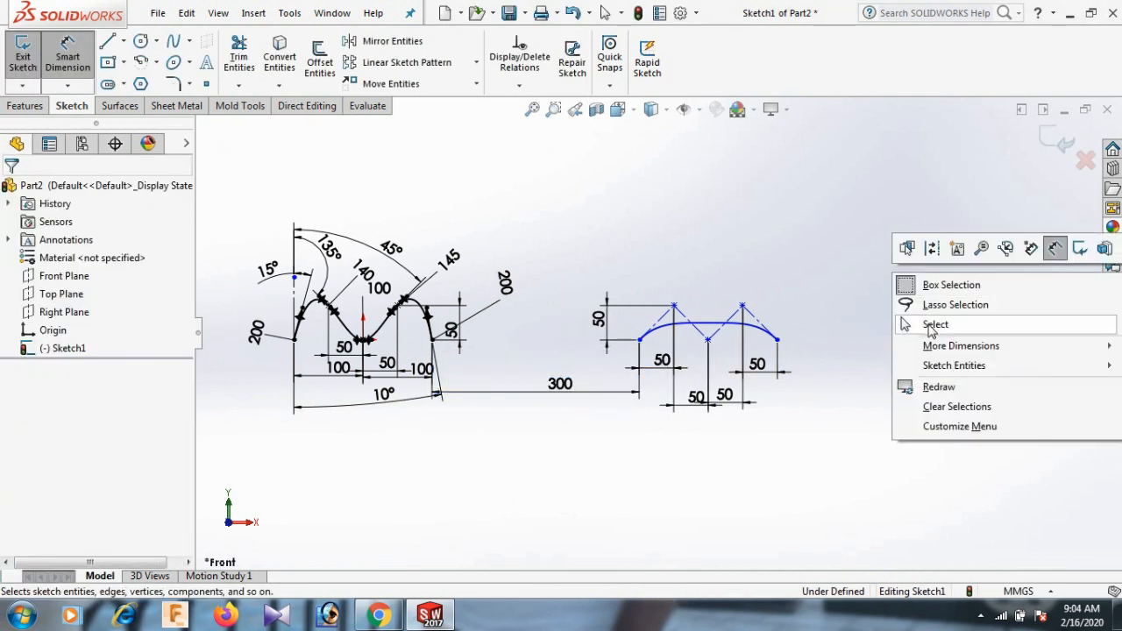
- Add a Horizontal relation between the first spline's right endpoint and the style spline's left endpoint
click(930, 329)
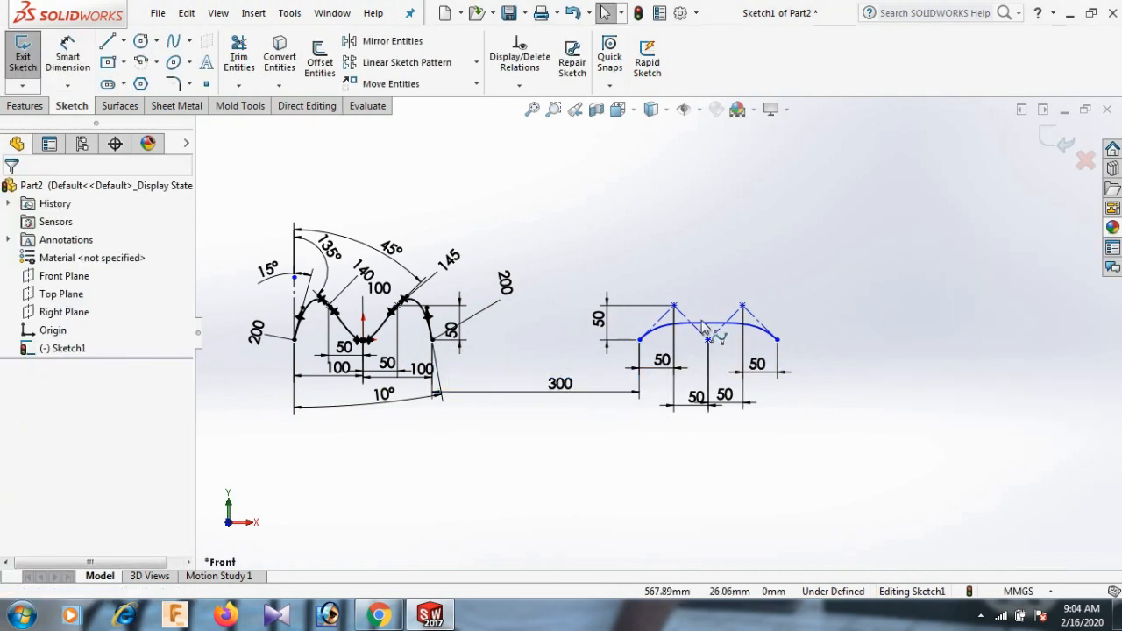
click(431, 340)
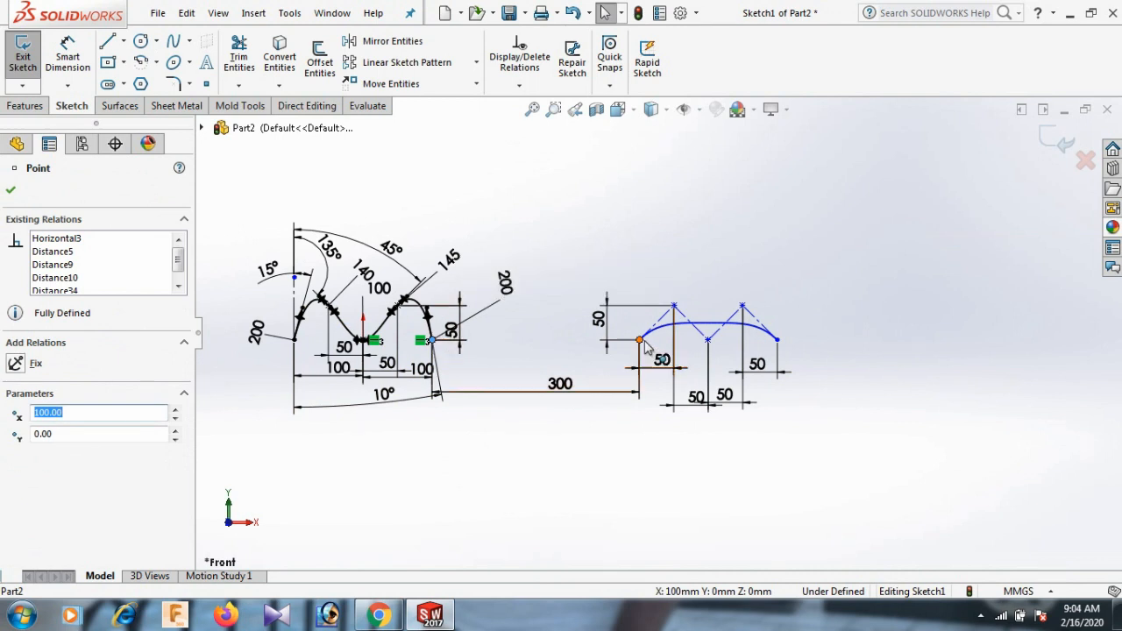
ctrl+click(640, 339)
click(19, 454)
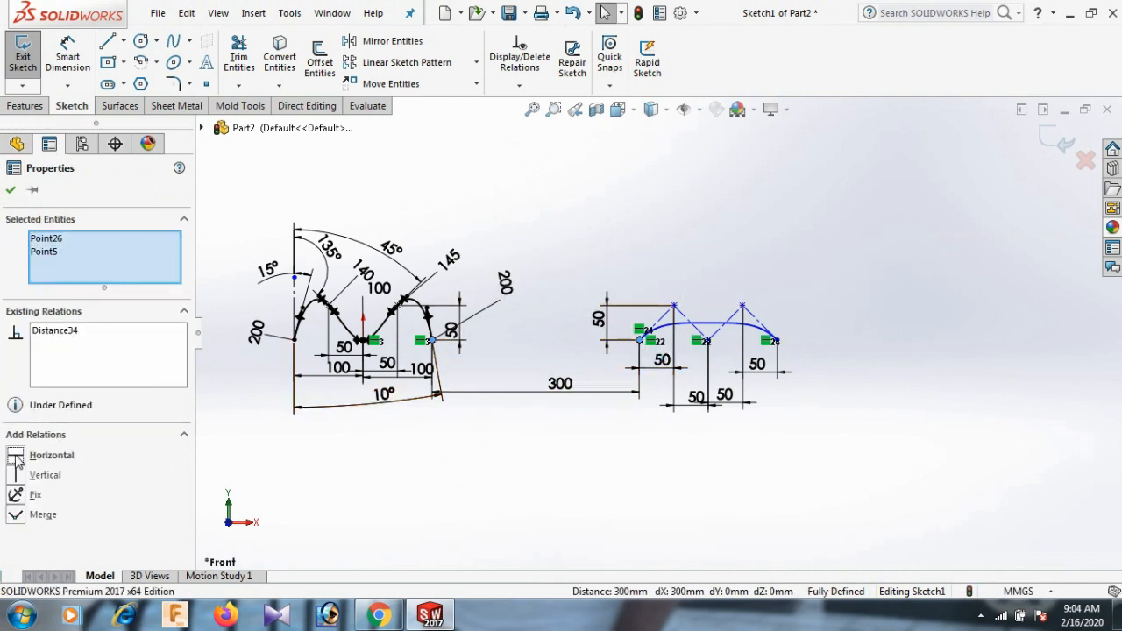
click(645, 488)
- Start an Equation Driven Curve in the current sketch
scroll(574, 336, up, 3)
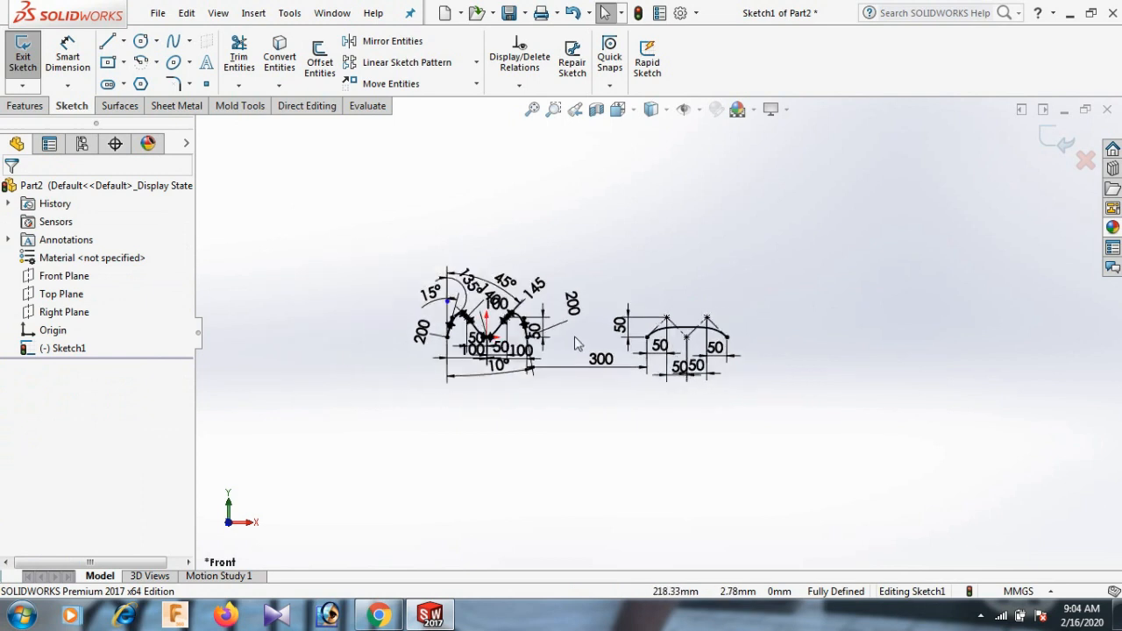
scroll(614, 351, down, 4)
scroll(626, 355, down, 2)
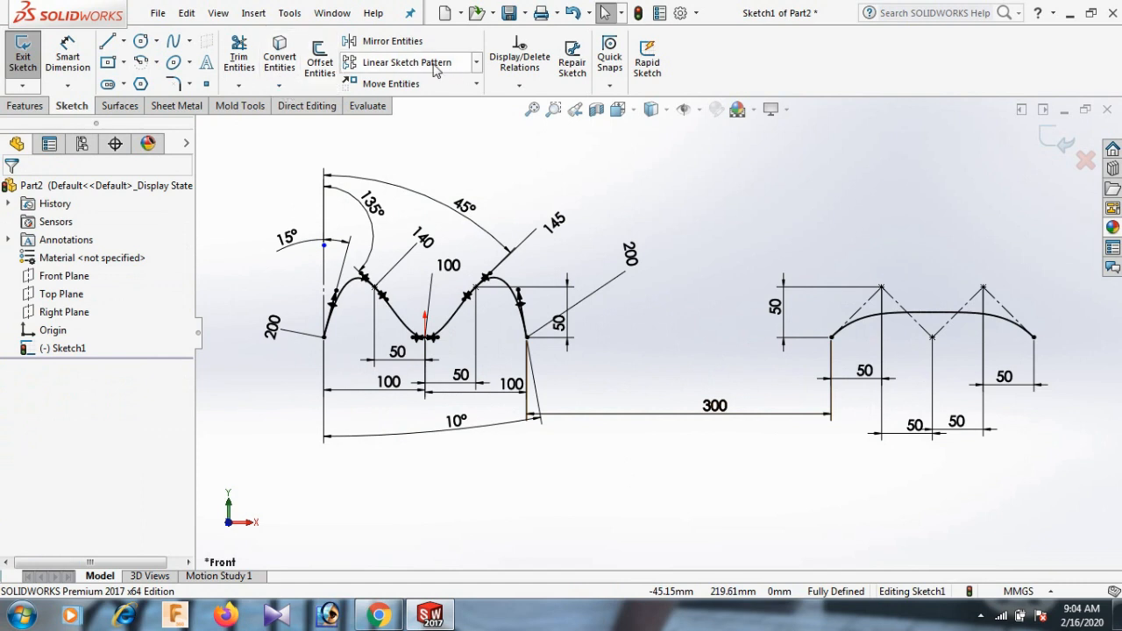
click(189, 41)
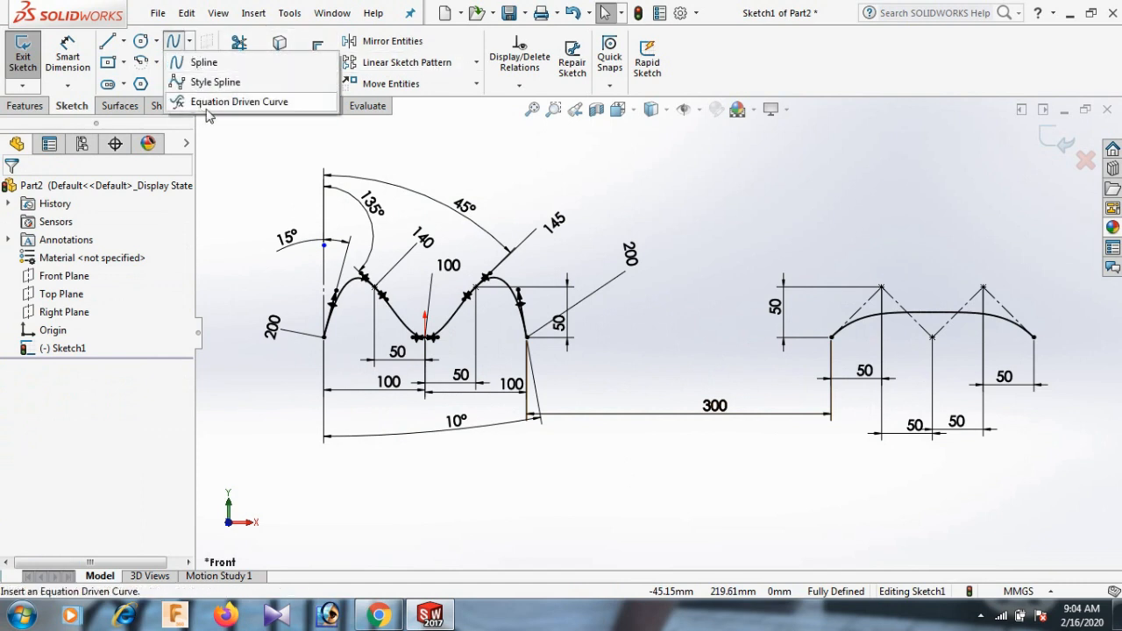